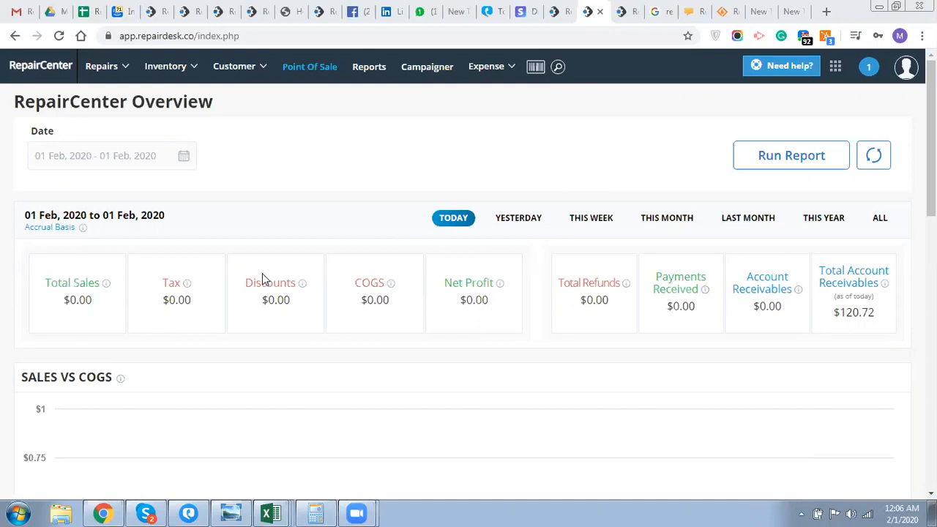
- Review the dashboard's Total Sales and Tax figures
{"action": "scroll", "coordinate": [931, 139], "scroll_direction": "down", "scroll_amount": 3}
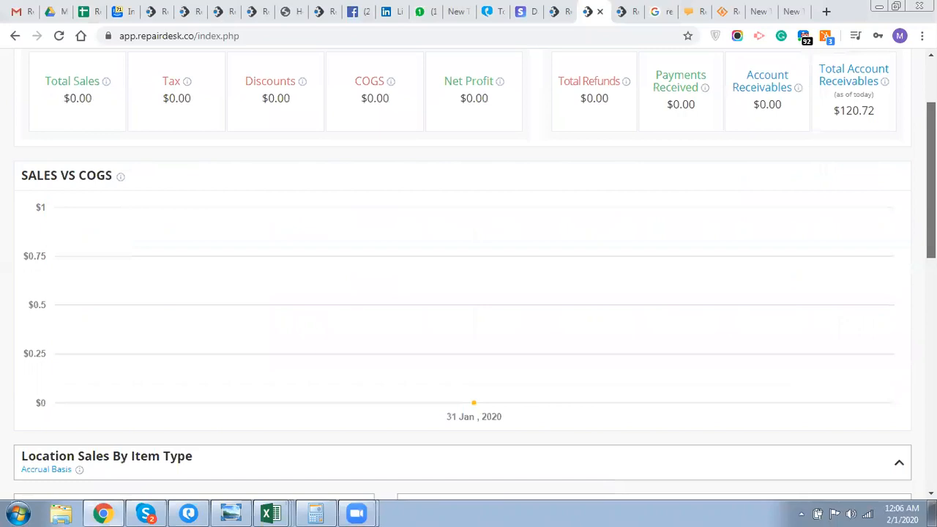
{"action": "scroll", "coordinate": [469, 275], "scroll_direction": "up", "scroll_amount": 3}
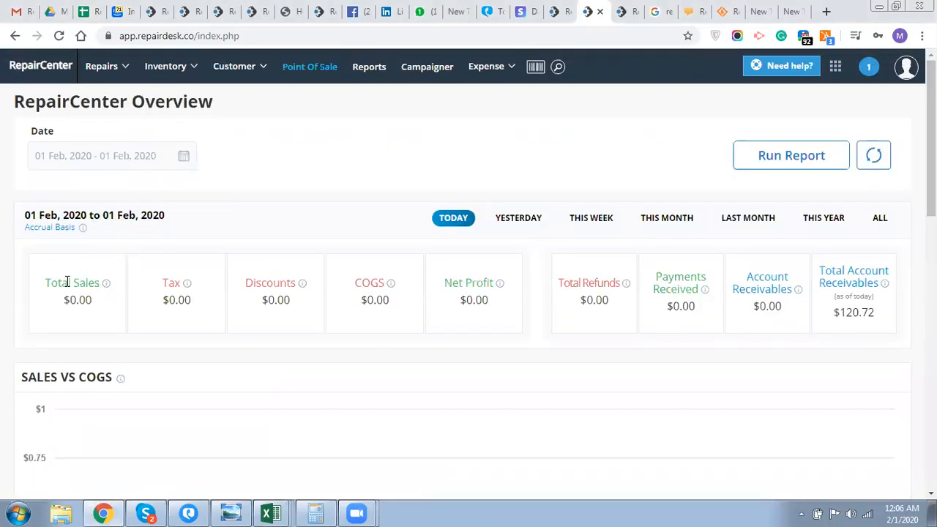
{"action": "left_click_drag", "start_coordinate": [44, 280], "coordinate": [126, 317]}
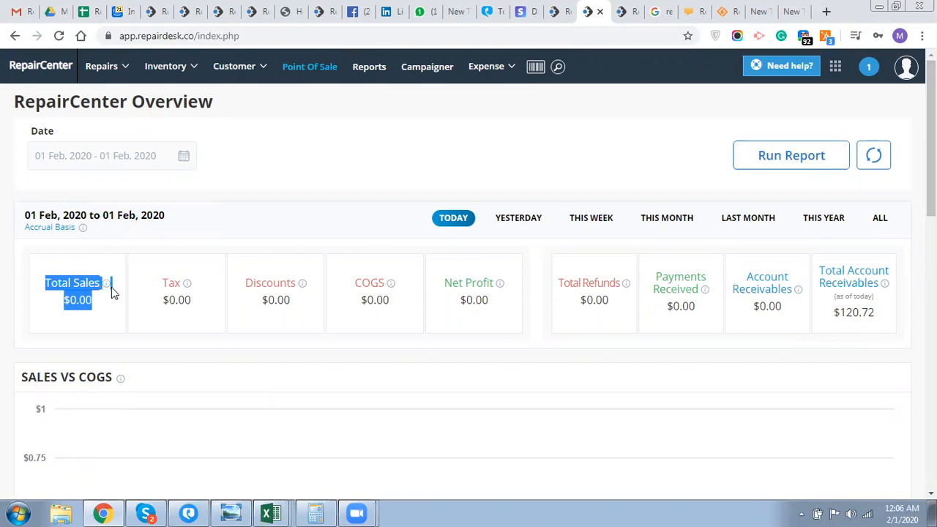
{"action": "scroll", "coordinate": [114, 293], "scroll_direction": "down", "scroll_amount": 2}
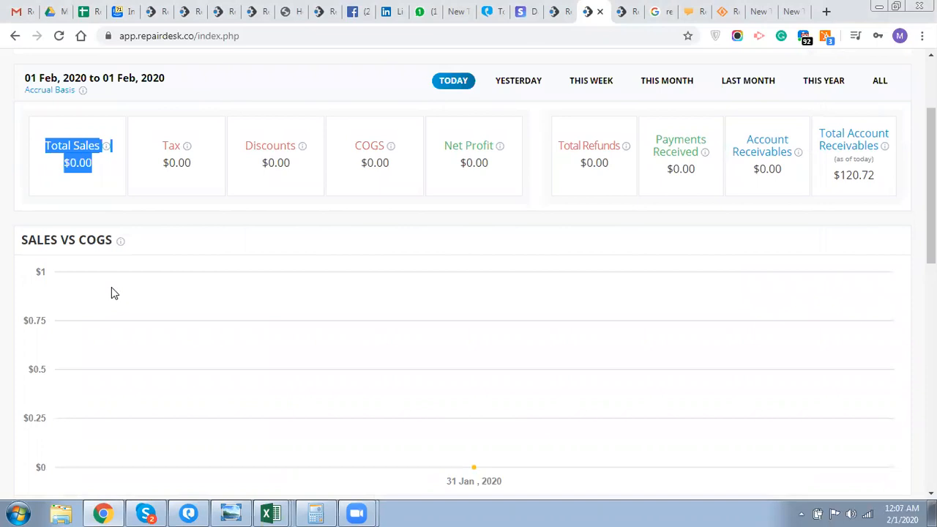
{"action": "scroll", "coordinate": [125, 271], "scroll_direction": "up", "scroll_amount": 2}
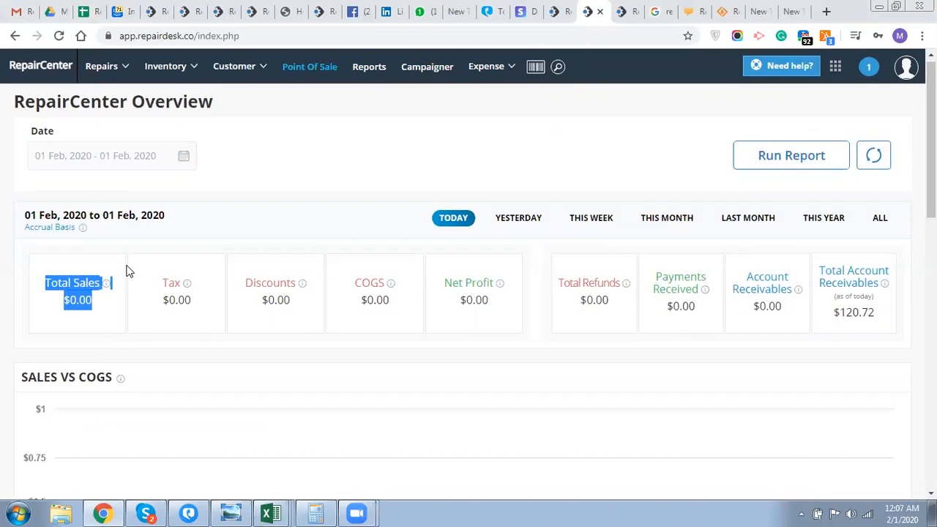
{"action": "left_click", "coordinate": [408, 290]}
{"action": "triple_click", "coordinate": [195, 301]}
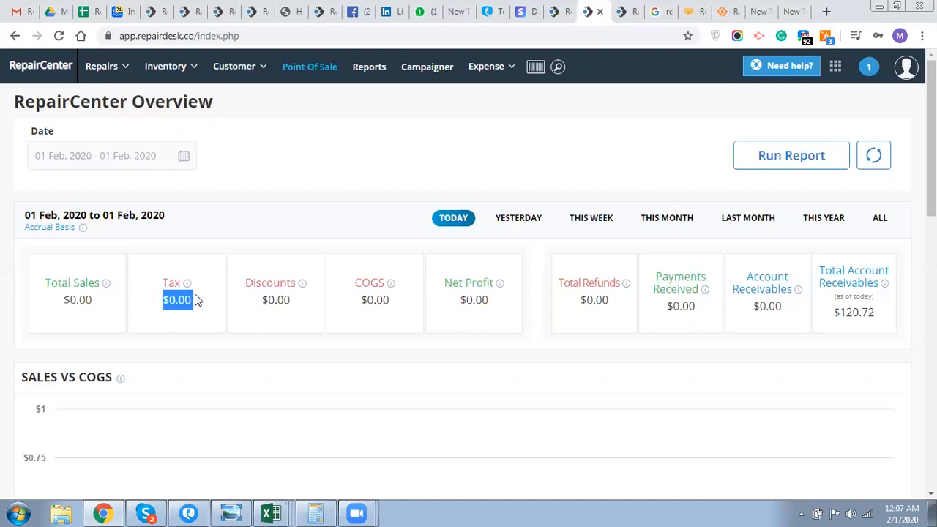
{"action": "scroll", "coordinate": [195, 297], "scroll_direction": "down", "scroll_amount": 8}
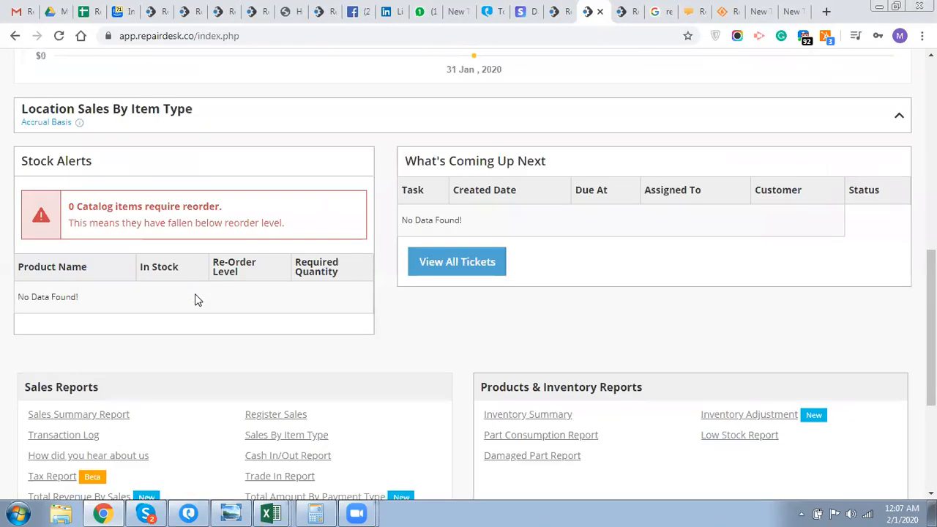
- Scan the What's Coming Up Next and Stock Alerts sections, then go to Point Of Sale
{"action": "triple_click", "coordinate": [506, 163]}
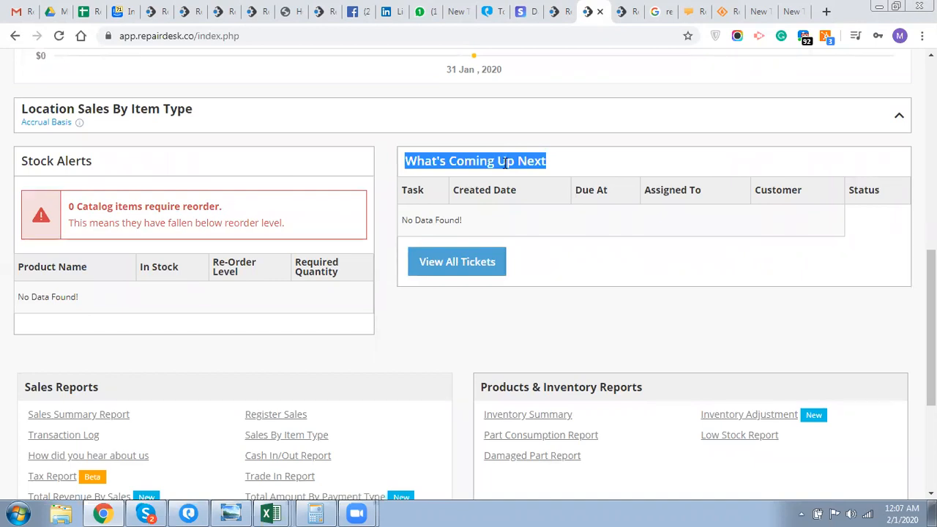
{"action": "scroll", "coordinate": [552, 224], "scroll_direction": "down", "scroll_amount": 1}
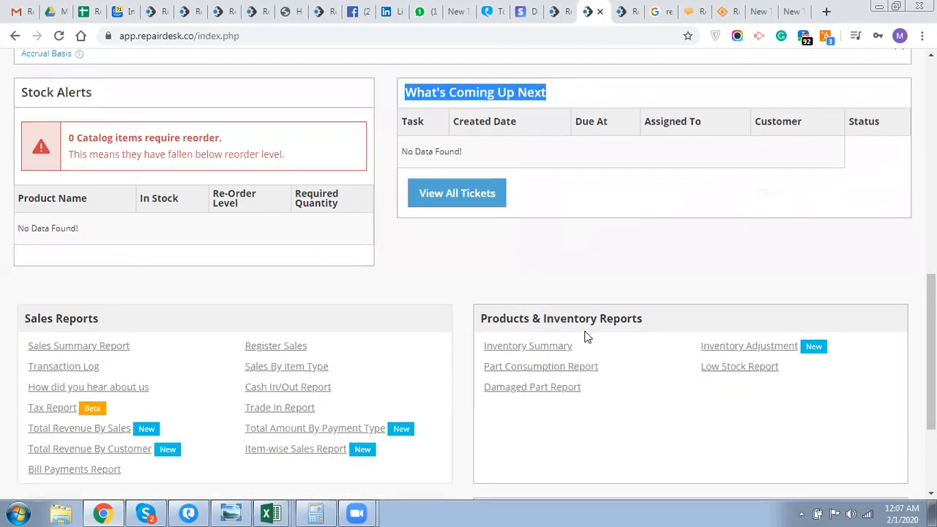
{"action": "triple_click", "coordinate": [21, 102]}
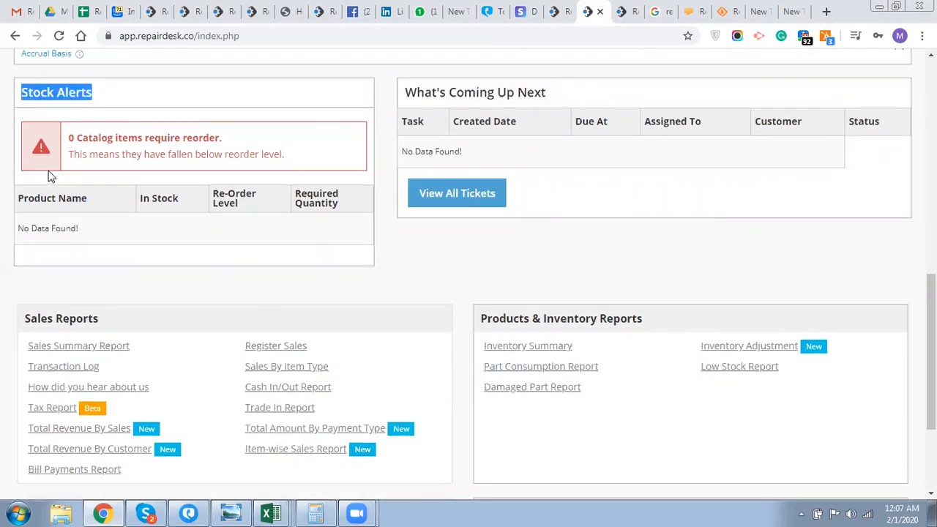
{"action": "scroll", "coordinate": [50, 175], "scroll_direction": "down", "scroll_amount": 1}
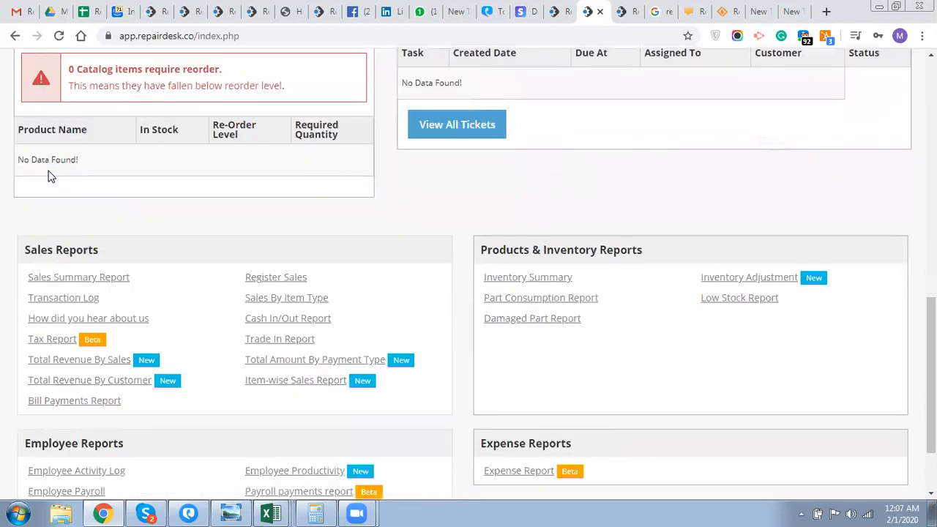
{"action": "scroll", "coordinate": [47, 174], "scroll_direction": "down", "scroll_amount": 1}
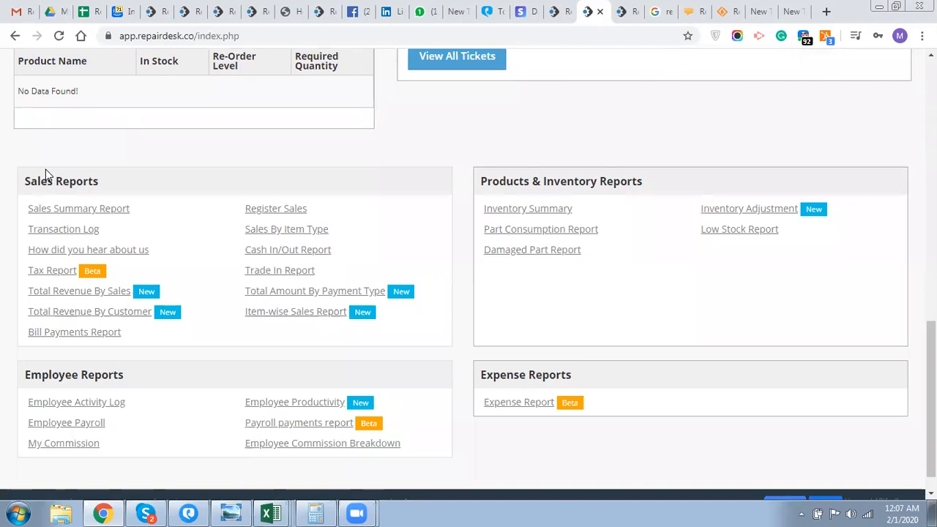
{"action": "scroll", "coordinate": [45, 174], "scroll_direction": "down", "scroll_amount": 1}
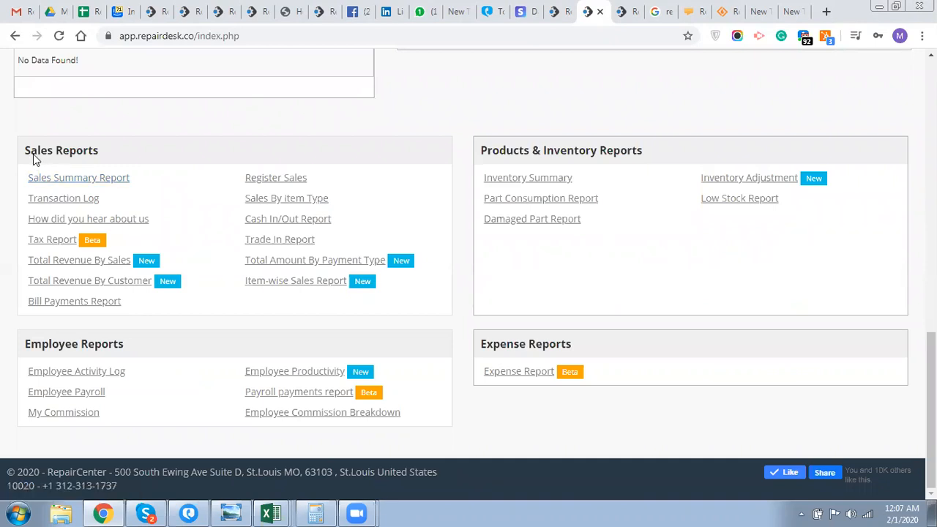
{"action": "scroll", "coordinate": [586, 227], "scroll_direction": "up", "scroll_amount": 8}
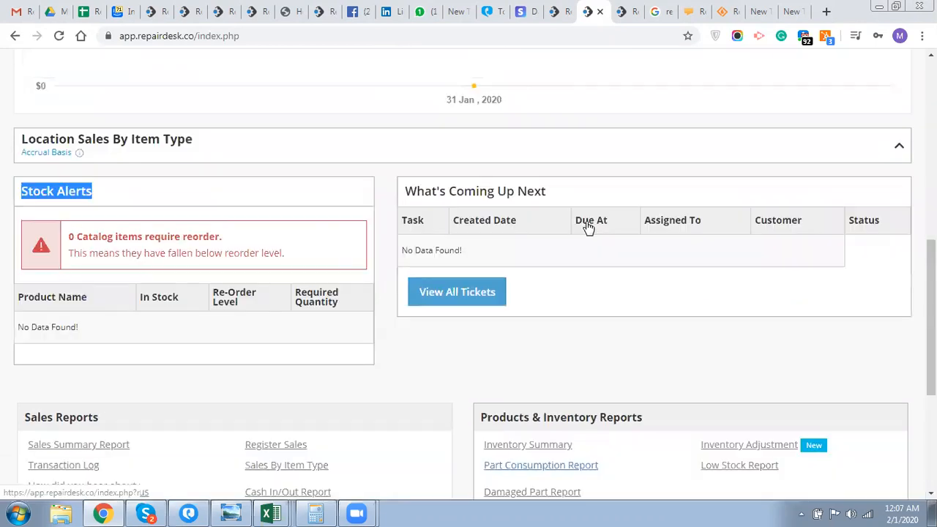
{"action": "scroll", "coordinate": [586, 227], "scroll_direction": "up", "scroll_amount": 3}
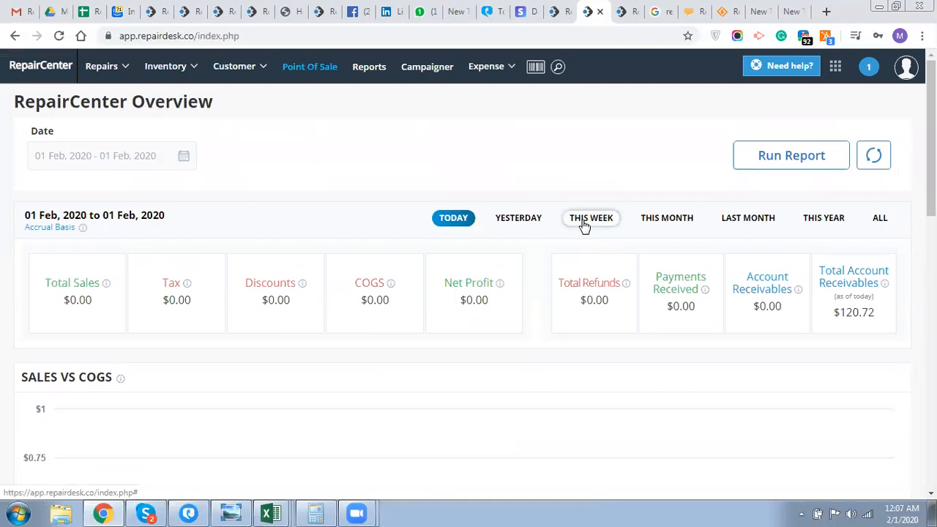
{"action": "left_click", "coordinate": [315, 71]}
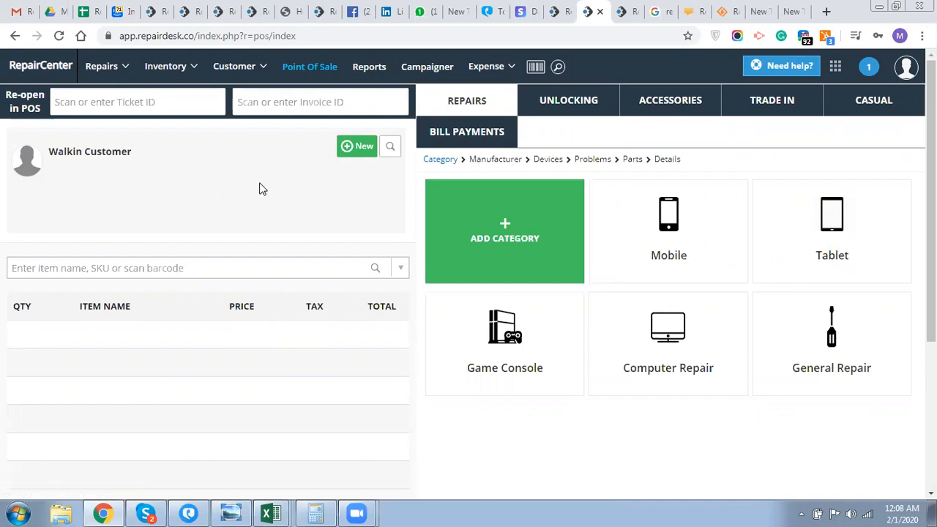
- Start a new customer and enter their first name and e-mail address
{"action": "left_click", "coordinate": [366, 148]}
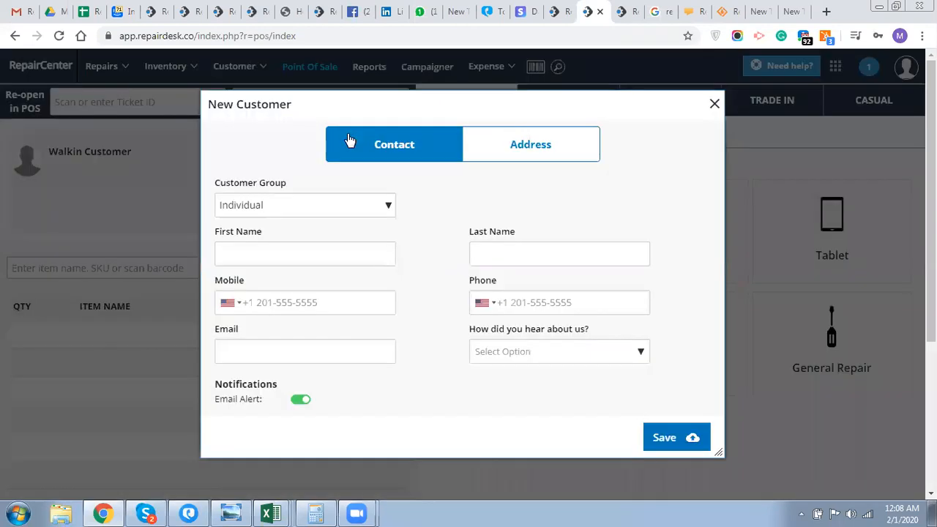
{"action": "left_click", "coordinate": [271, 255]}
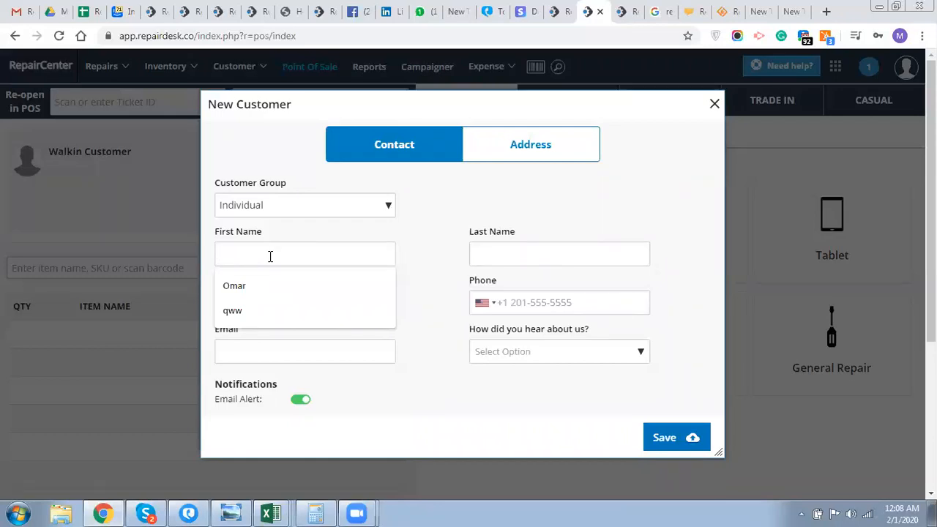
{"action": "type", "text": "Steve"}
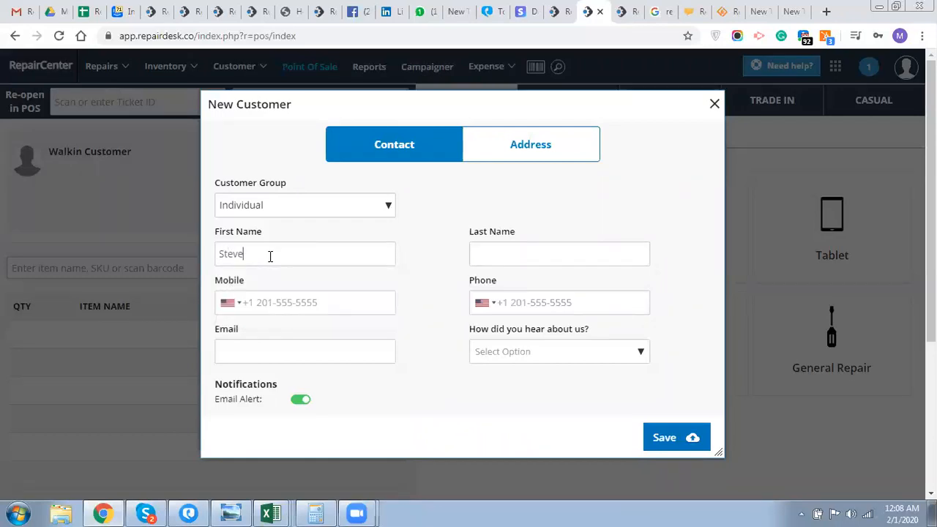
{"action": "left_click", "coordinate": [279, 355]}
- Set 'How did you hear about us?' to Referral and save the customer
{"action": "left_click", "coordinate": [533, 140]}
{"action": "left_click", "coordinate": [452, 152]}
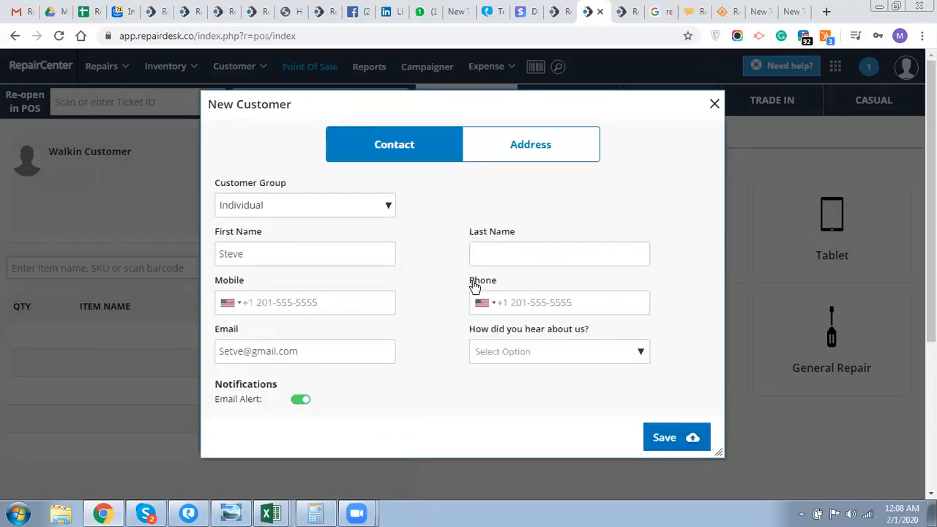
{"action": "left_click", "coordinate": [488, 353]}
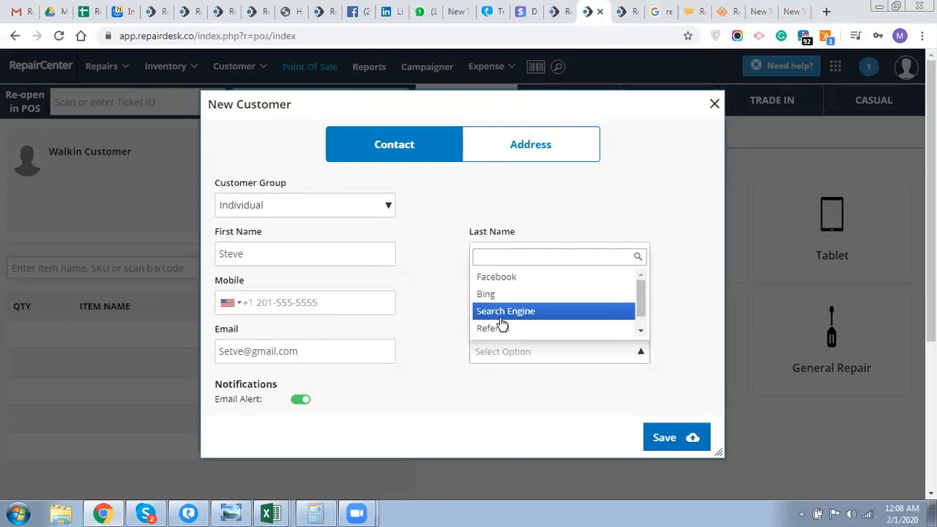
{"action": "left_click", "coordinate": [495, 334]}
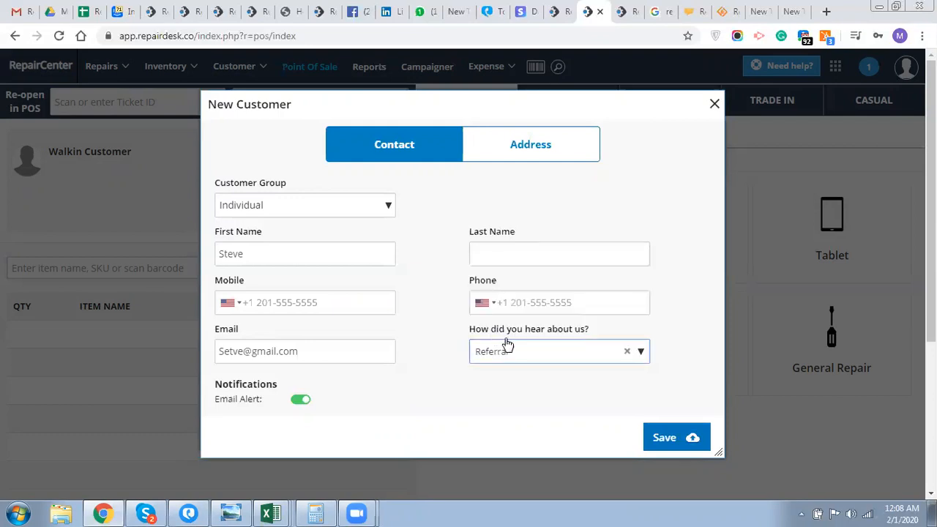
{"action": "left_click", "coordinate": [680, 438]}
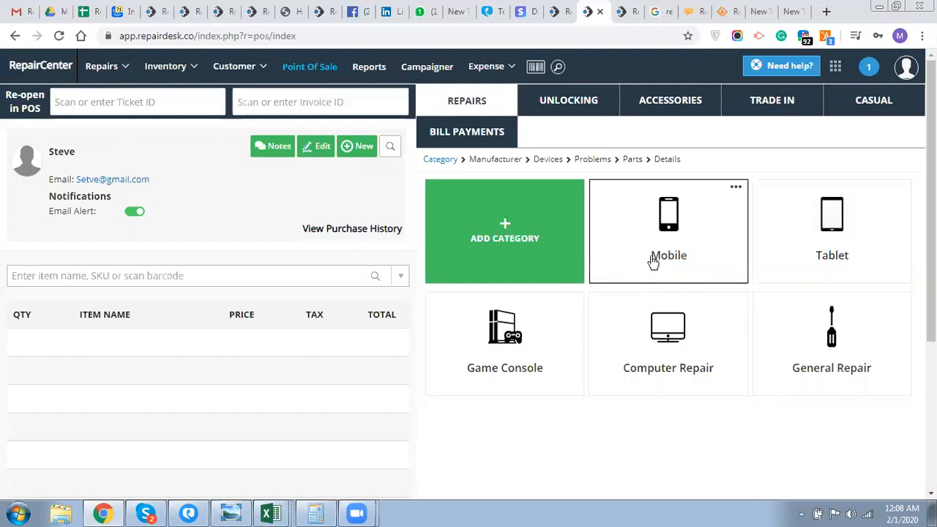
- Pick Mobile, then Apple, then iPhone 7 to list its repair problems
{"action": "left_click", "coordinate": [644, 280]}
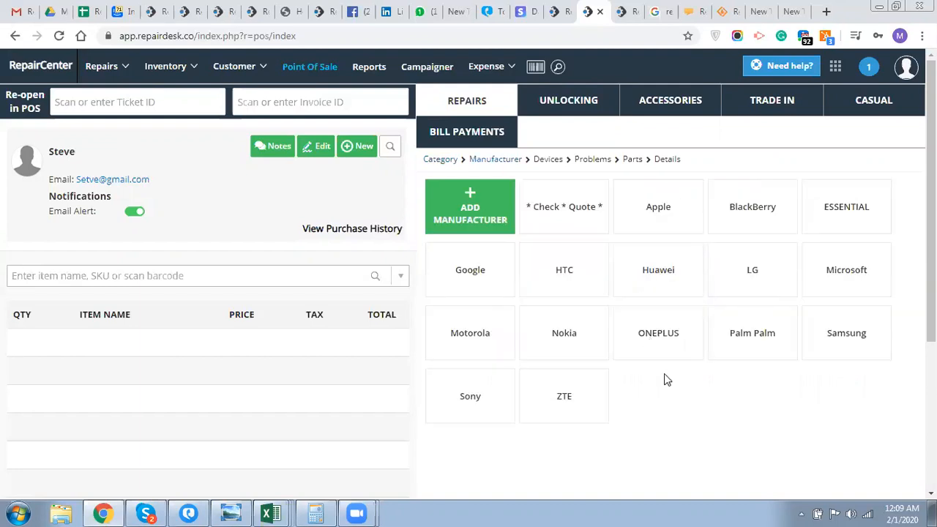
{"action": "left_click", "coordinate": [649, 212]}
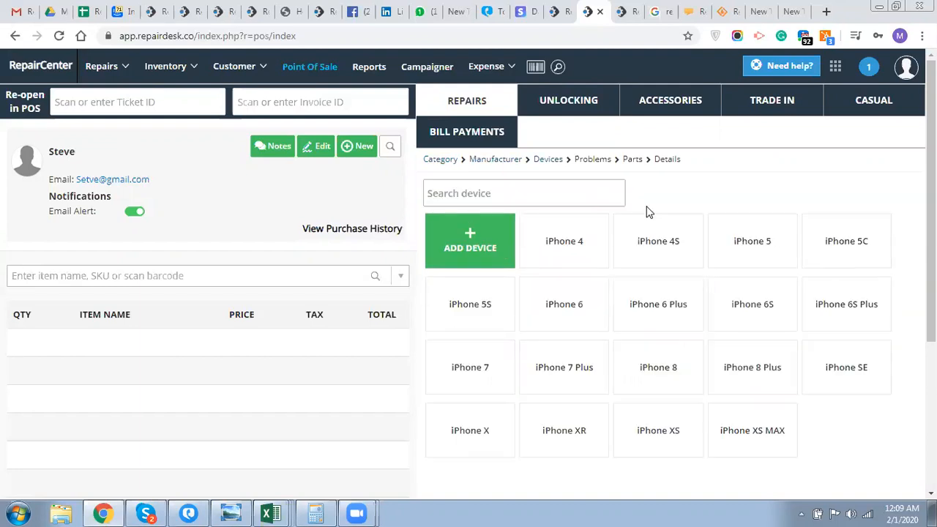
{"action": "left_click", "coordinate": [484, 371]}
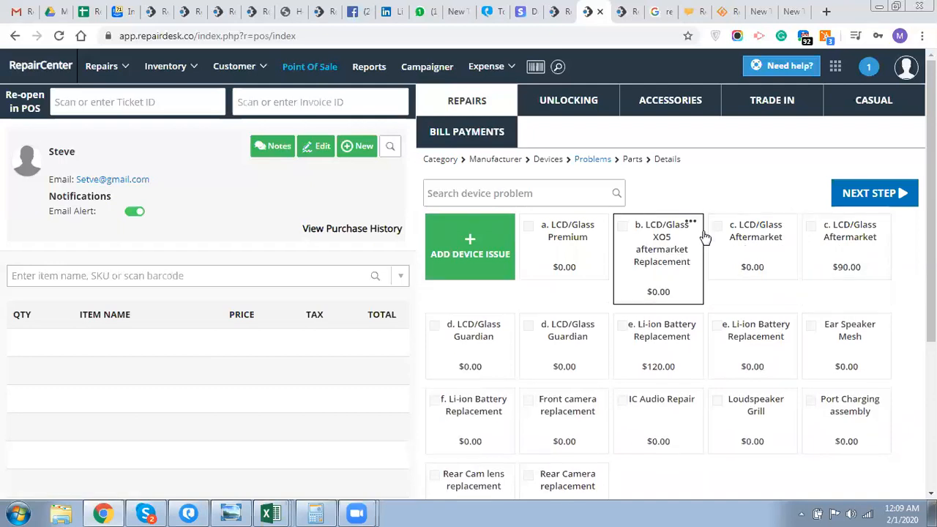
- Change the LCD/Glass Aftermarket Replacement retail price from 90 to 120, save, and select it
{"action": "left_click", "coordinate": [878, 221]}
{"action": "left_click", "coordinate": [847, 241]}
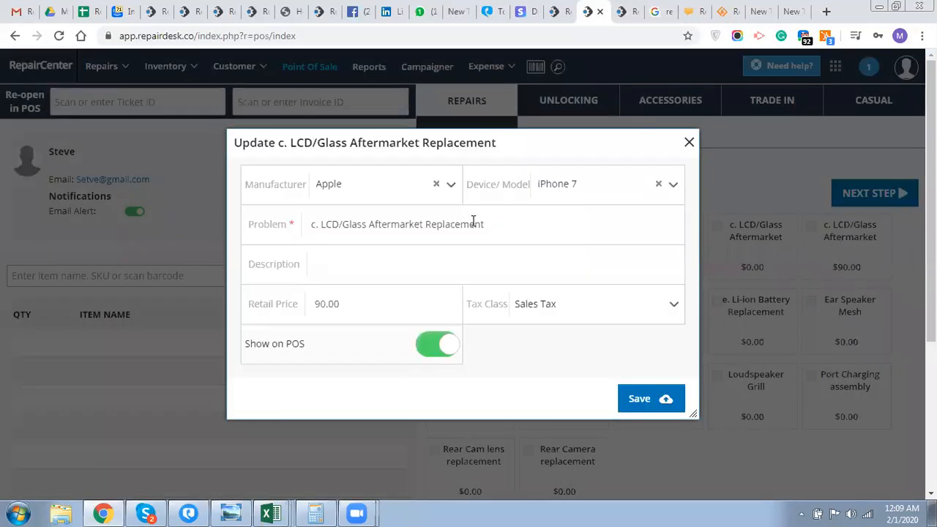
{"action": "triple_click", "coordinate": [358, 227]}
{"action": "left_click", "coordinate": [358, 227]}
{"action": "triple_click", "coordinate": [358, 227]}
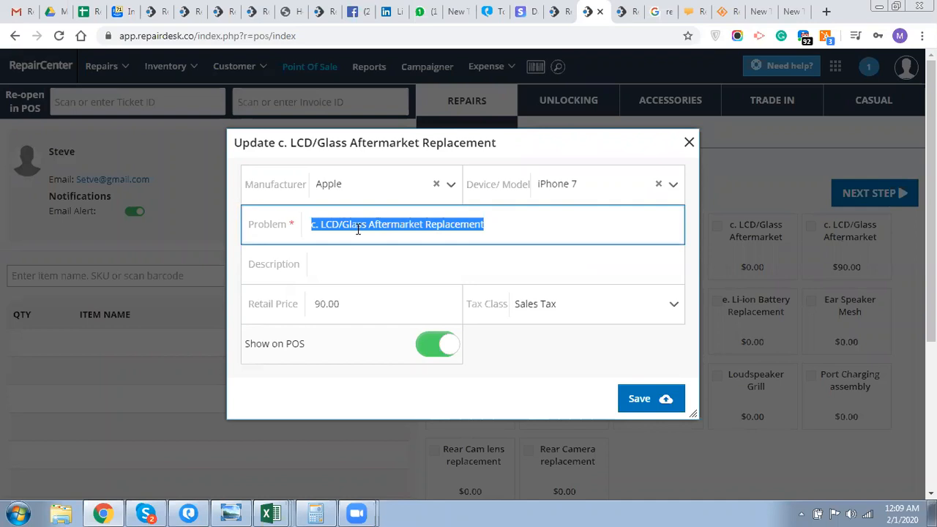
{"action": "double_click", "coordinate": [325, 303]}
{"action": "type", "text": "120"}
{"action": "left_click", "coordinate": [643, 399]}
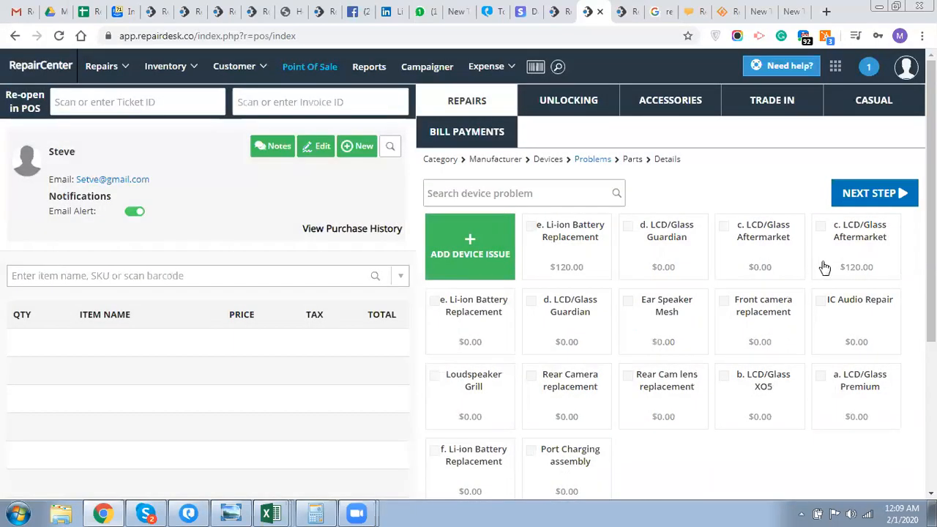
{"action": "left_click", "coordinate": [815, 256]}
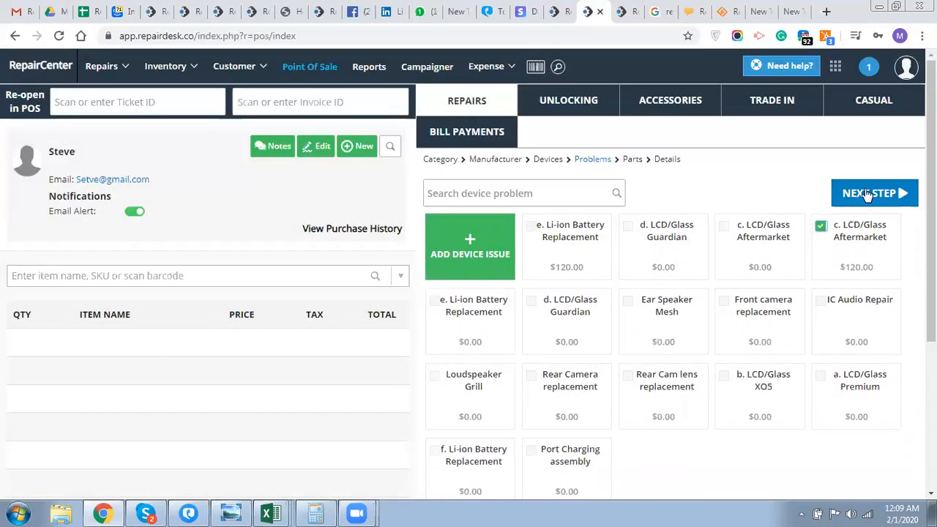
- Select the b. iPhone 7 Black X05 aftermarket part ($24.97) and continue to the next step
{"action": "left_click", "coordinate": [867, 193]}
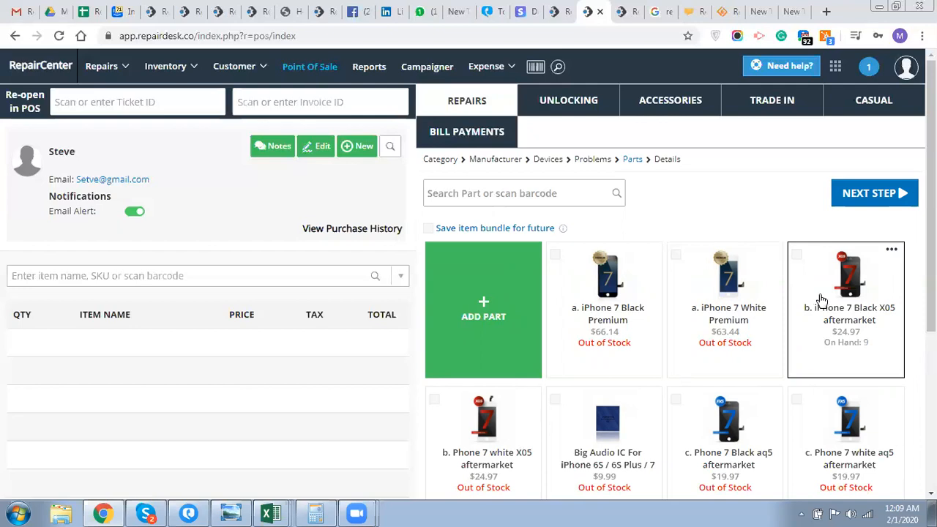
{"action": "left_click", "coordinate": [892, 250]}
{"action": "left_click", "coordinate": [867, 270]}
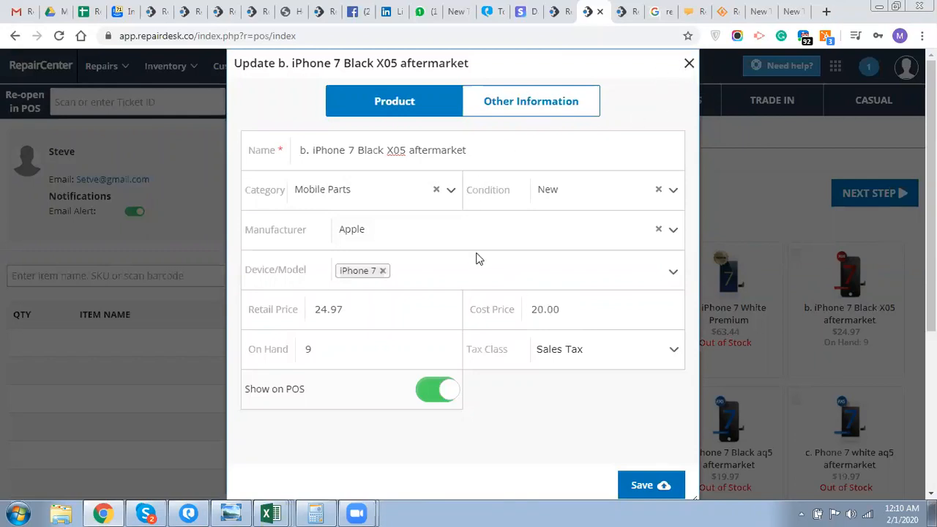
{"action": "left_click", "coordinate": [689, 63]}
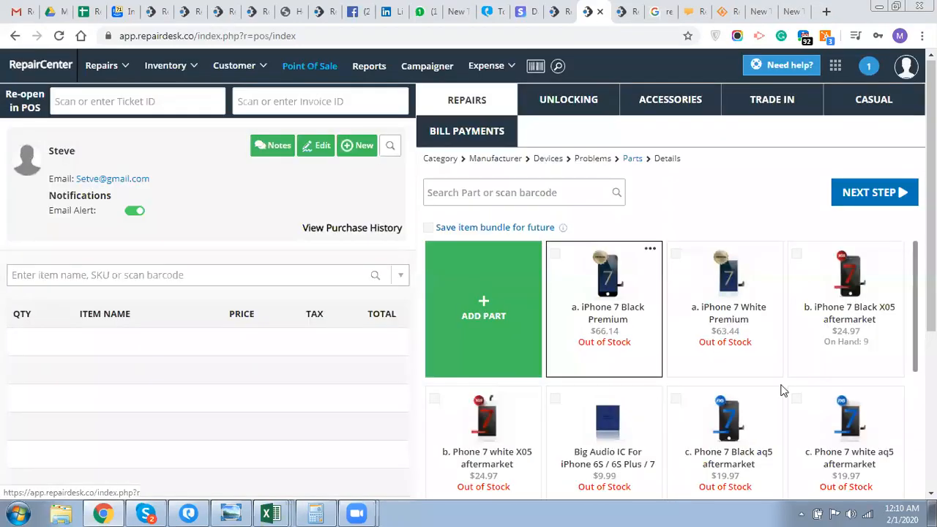
{"action": "left_click", "coordinate": [796, 254]}
{"action": "left_click", "coordinate": [874, 193]}
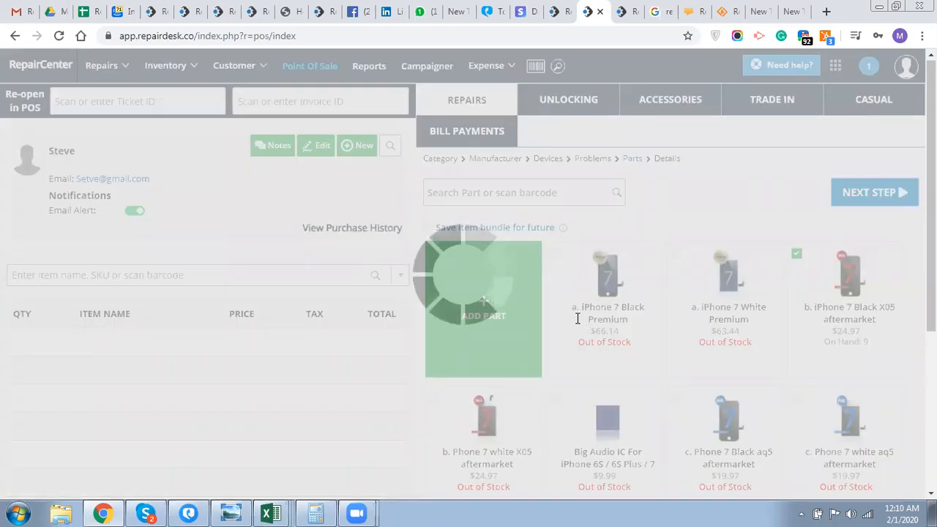
- Review the repair details form with 120 charges and 90-day warranty, then open the pre-repair checklist
{"action": "scroll", "coordinate": [577, 318], "scroll_direction": "down", "scroll_amount": 2}
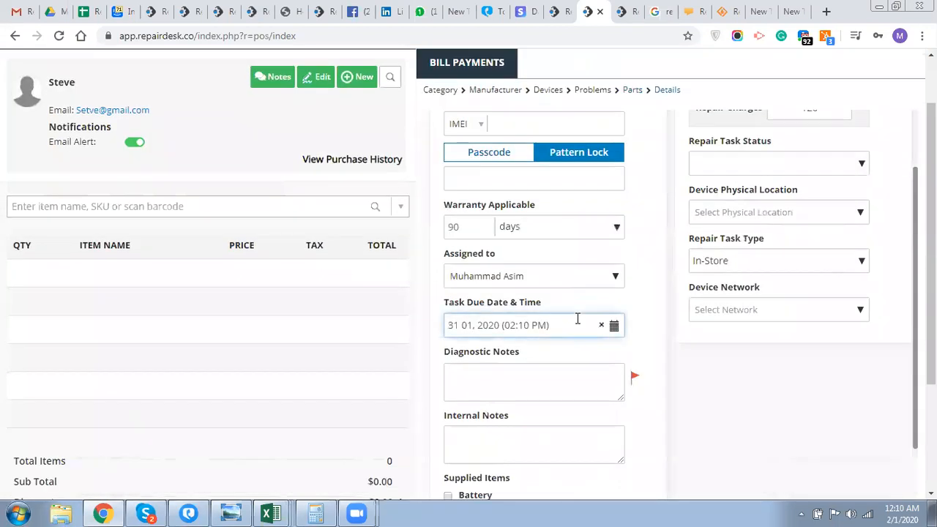
{"action": "scroll", "coordinate": [578, 319], "scroll_direction": "up", "scroll_amount": 2}
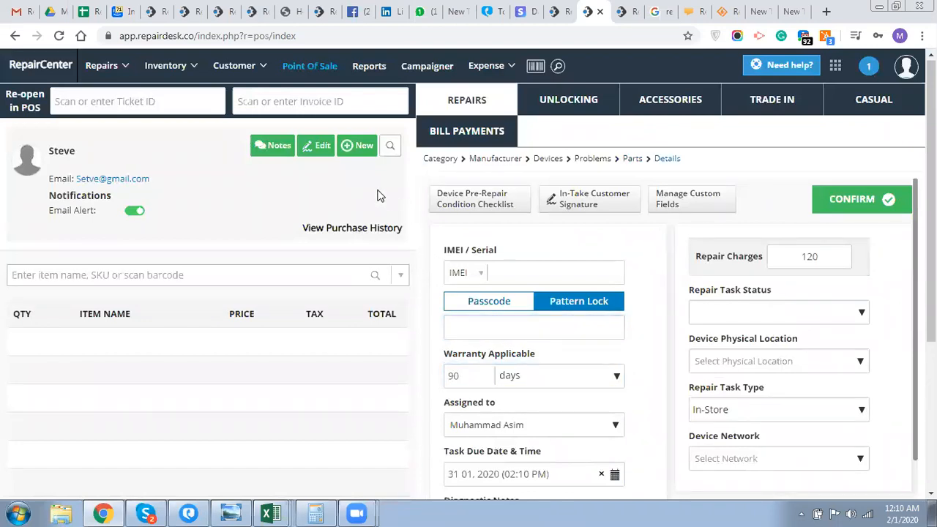
{"action": "left_click", "coordinate": [459, 209]}
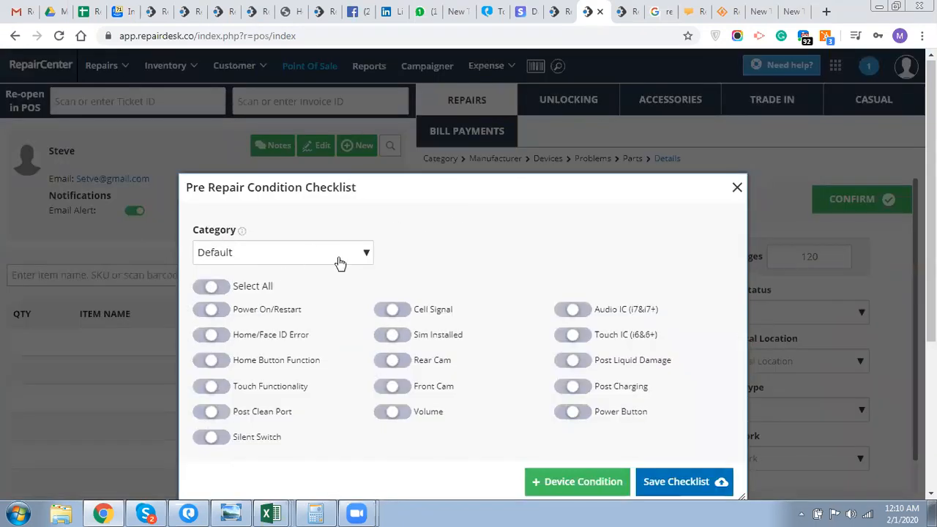
- Mark Power On/Restart and Rear Cam red, and Home/Face ID Error and Sim Installed green
{"action": "left_click", "coordinate": [224, 313]}
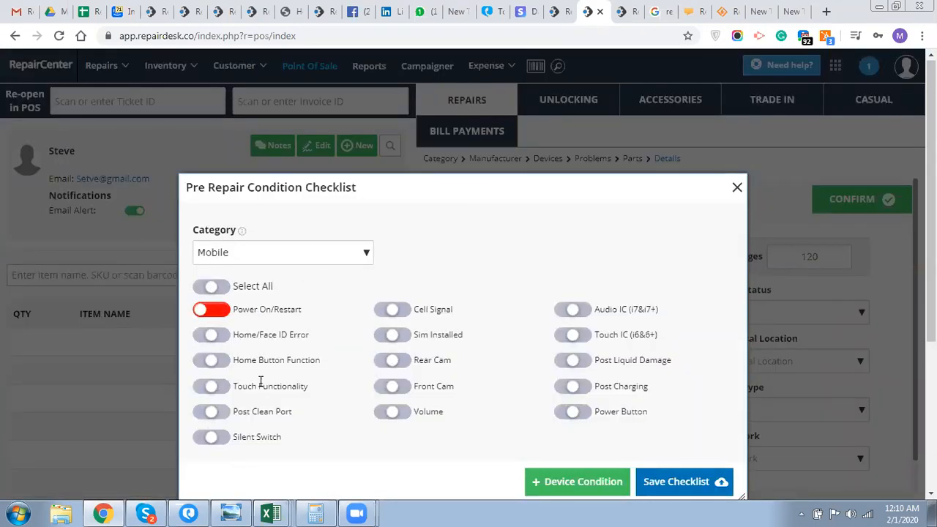
{"action": "left_click", "coordinate": [400, 360]}
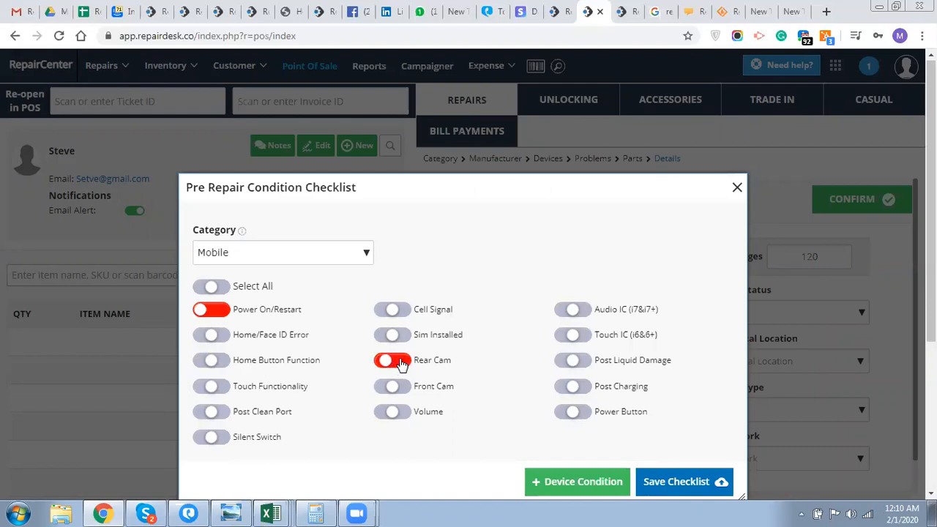
{"action": "left_click", "coordinate": [225, 339]}
{"action": "left_click", "coordinate": [226, 339]}
{"action": "left_click", "coordinate": [405, 336]}
{"action": "left_click", "coordinate": [404, 336]}
- Keep the checklist category as Mobile and save the checklist
{"action": "scroll", "coordinate": [398, 362], "scroll_direction": "down", "scroll_amount": 1}
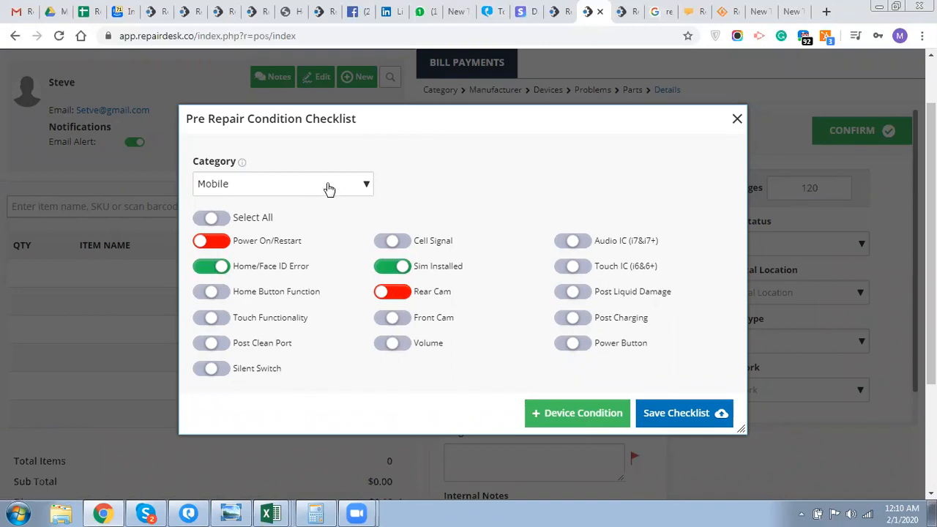
{"action": "left_click", "coordinate": [290, 190]}
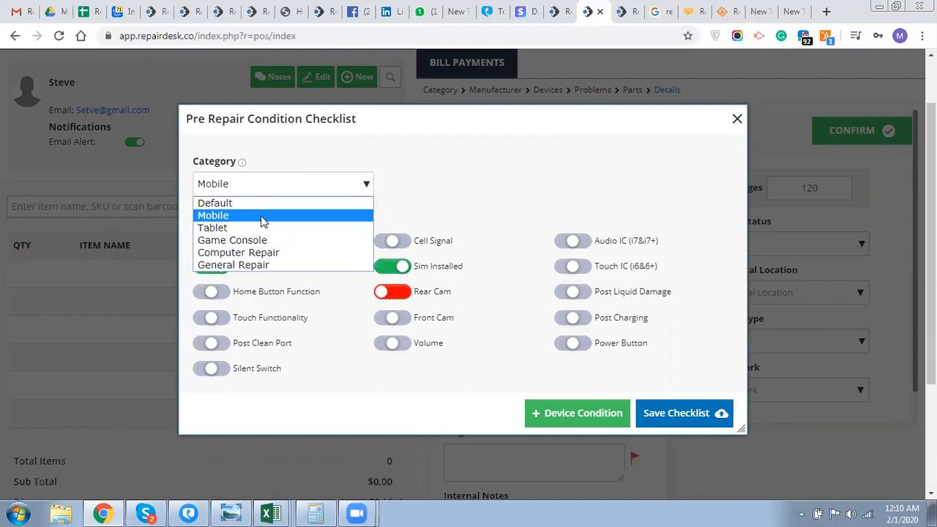
{"action": "left_click", "coordinate": [212, 216]}
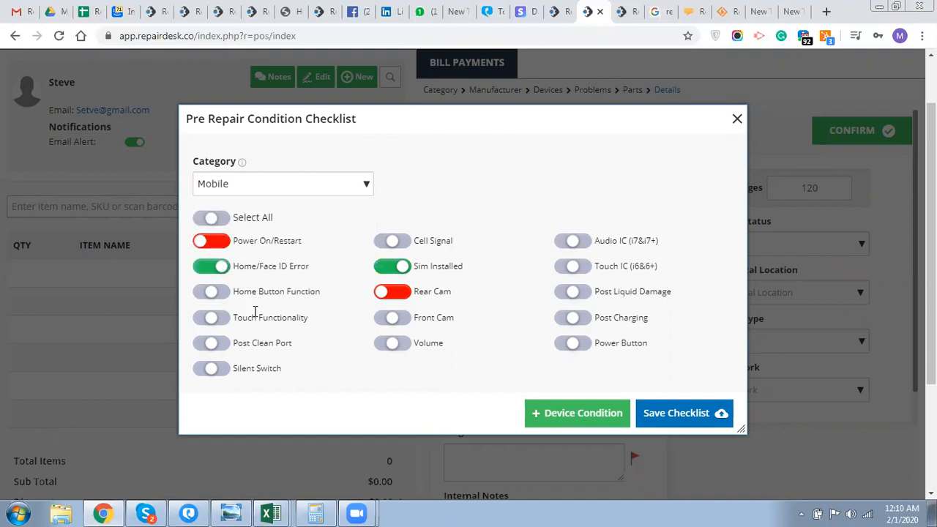
{"action": "left_click", "coordinate": [668, 412]}
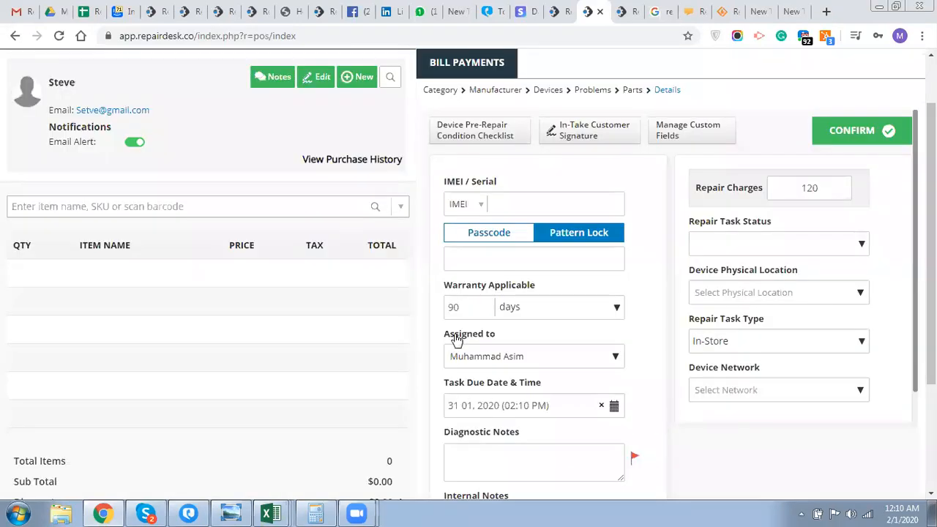
- Accept the terms and conditions, sign the intake signature pad, and save the signature
{"action": "left_click", "coordinate": [570, 139]}
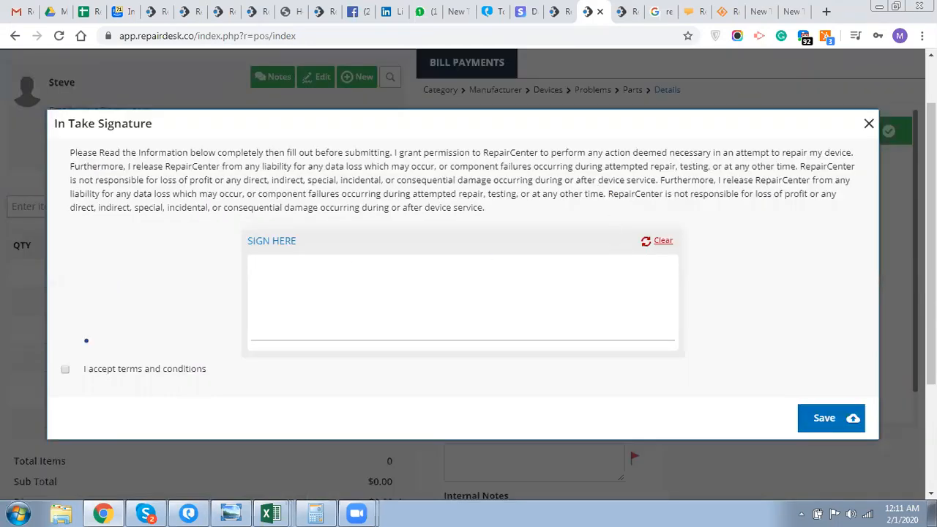
{"action": "left_click", "coordinate": [65, 371]}
{"action": "mouse_move", "coordinate": [368, 316]}
{"action": "left_mouse_down"}
{"action": "mouse_move", "coordinate": [293, 297]}
{"action": "mouse_move", "coordinate": [358, 318]}
{"action": "mouse_move", "coordinate": [371, 309]}
{"action": "left_mouse_up"}
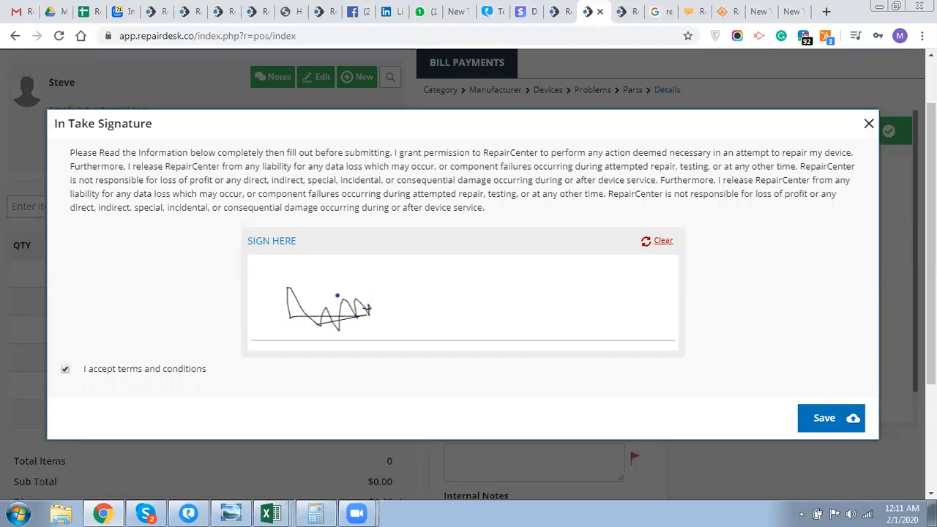
{"action": "left_click", "coordinate": [829, 421]}
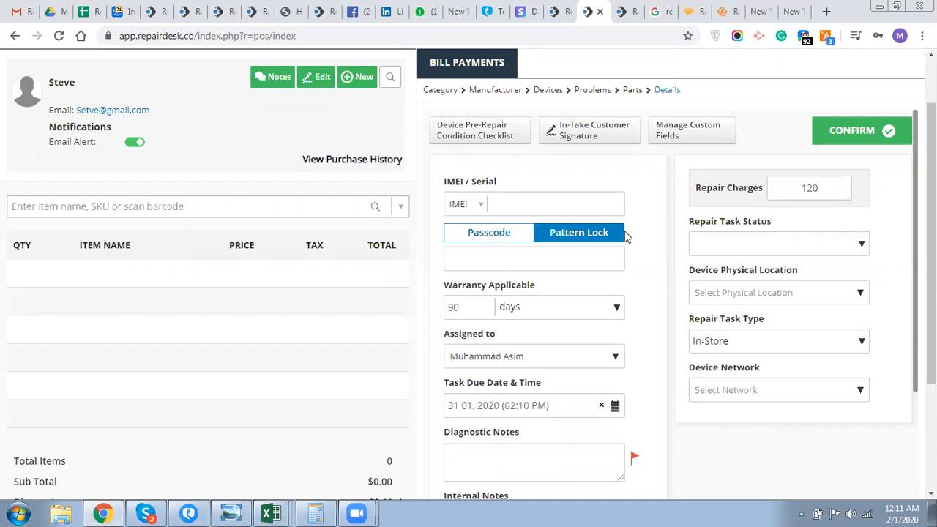
{"action": "left_click", "coordinate": [679, 136]}
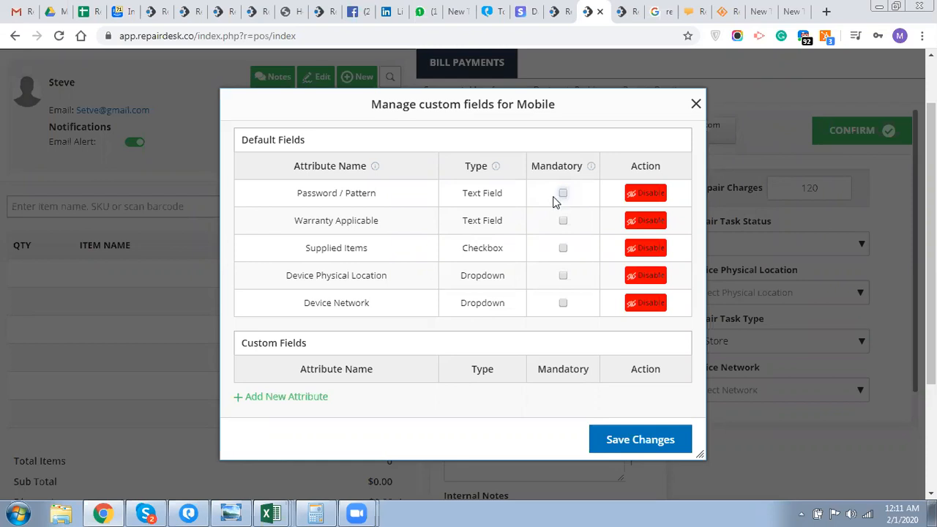
{"action": "left_click", "coordinate": [696, 104]}
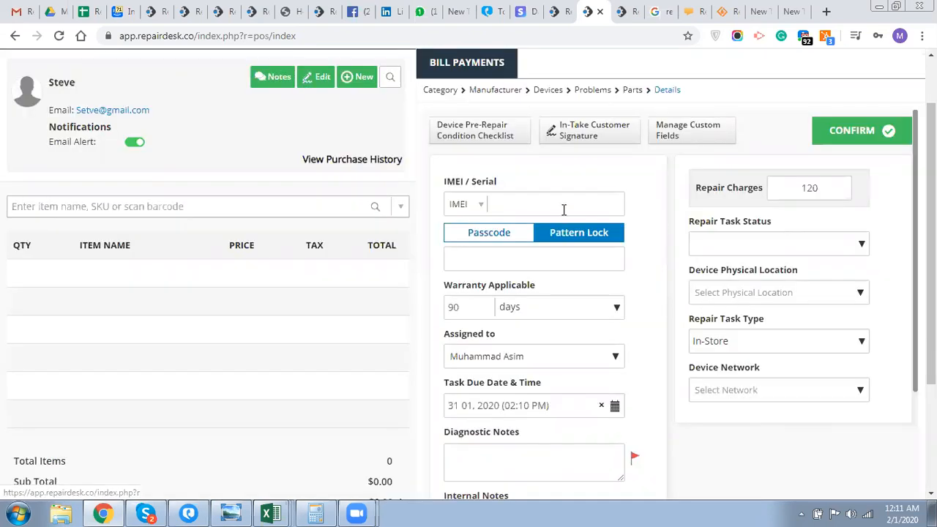
- Enter the device's IMEI and set Repair Task Status to In Progress
{"action": "left_click", "coordinate": [539, 193]}
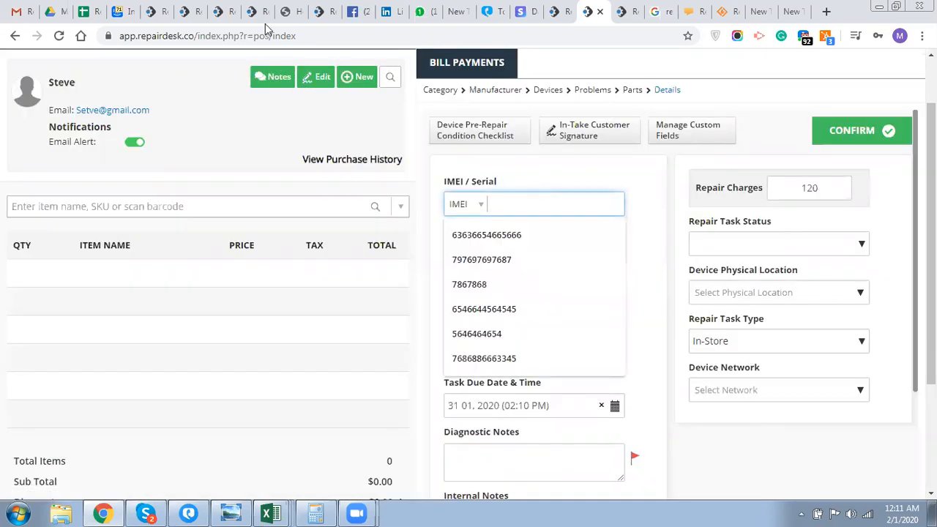
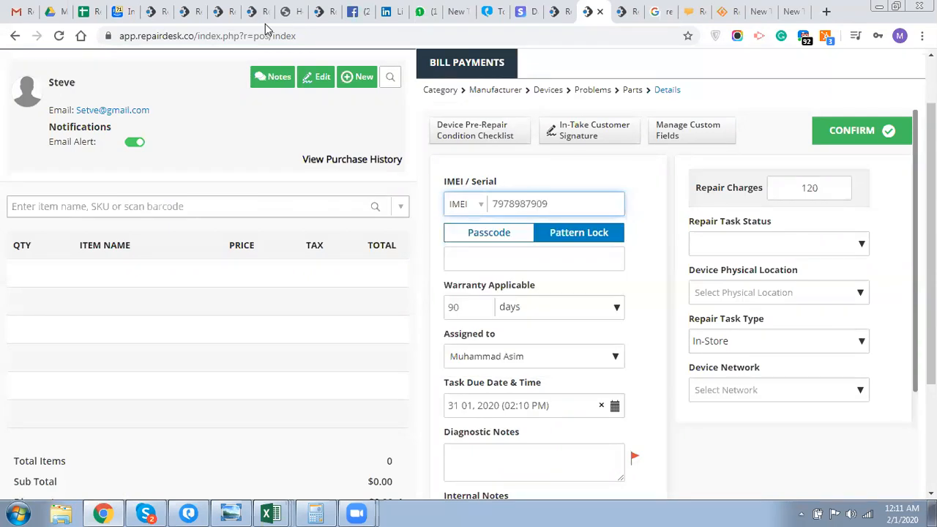
{"action": "left_click", "coordinate": [730, 252]}
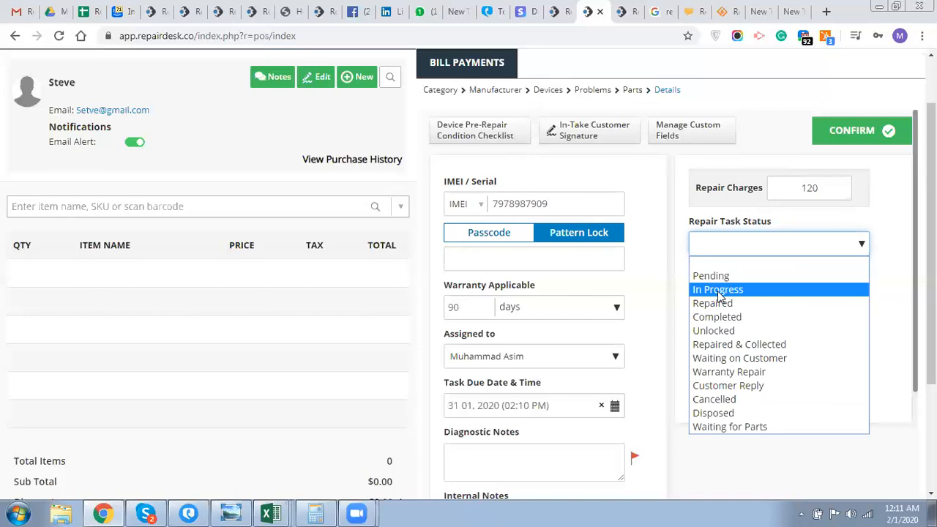
{"action": "left_click", "coordinate": [718, 291]}
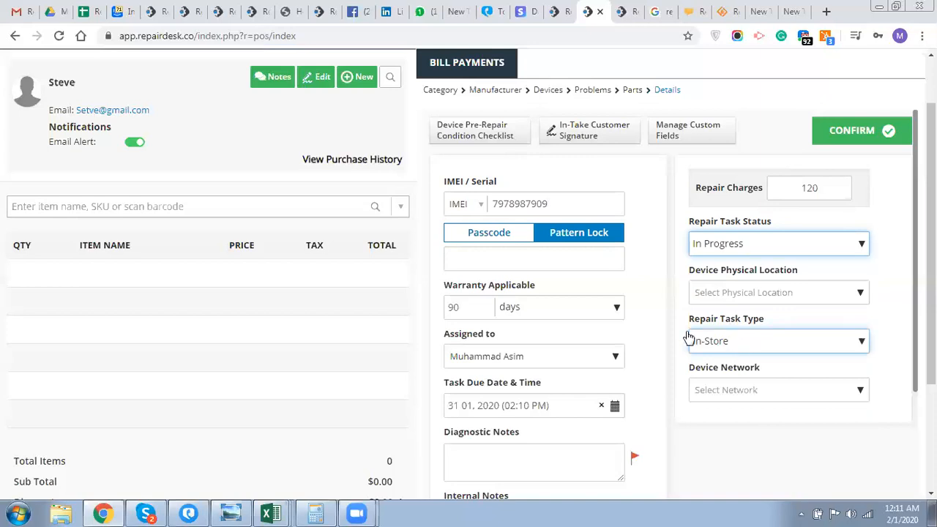
- Draw and save the device's unlock pattern
{"action": "left_click", "coordinate": [592, 259]}
{"action": "mouse_move", "coordinate": [408, 234]}
{"action": "left_mouse_down"}
{"action": "mouse_move", "coordinate": [410, 305]}
{"action": "mouse_move", "coordinate": [463, 355]}
{"action": "left_mouse_up"}
{"action": "left_click", "coordinate": [462, 420]}
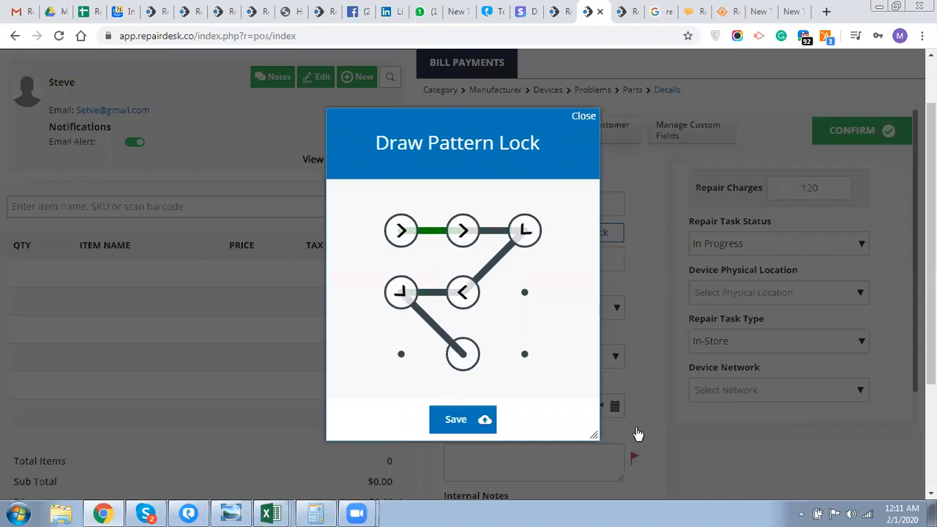
- Keep the warranty unit in days and set Device Physical Location to Bin 2
{"action": "scroll", "coordinate": [582, 330], "scroll_direction": "down", "scroll_amount": 2}
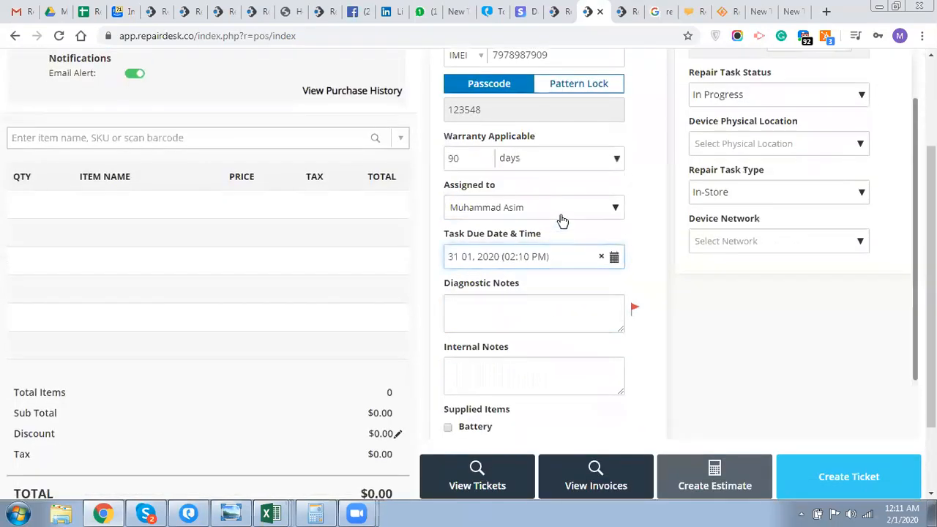
{"action": "left_click", "coordinate": [567, 164]}
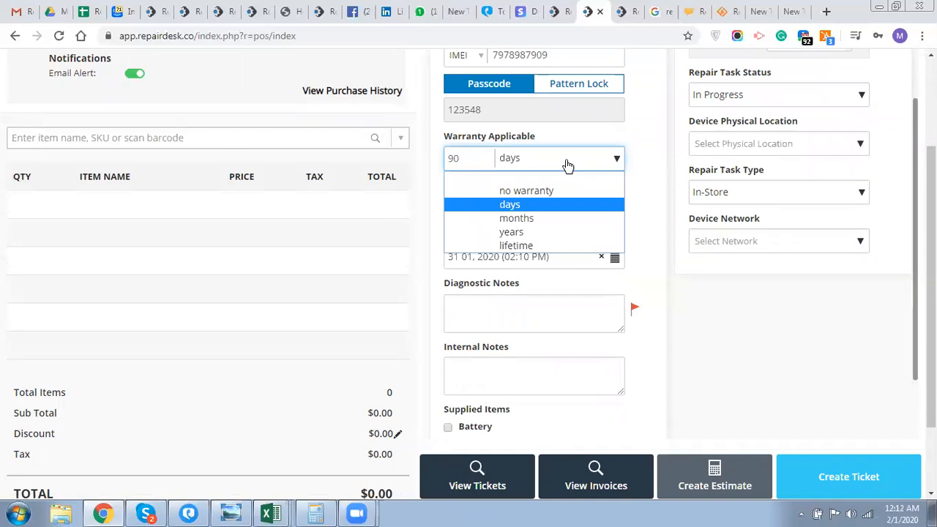
{"action": "left_click", "coordinate": [567, 165]}
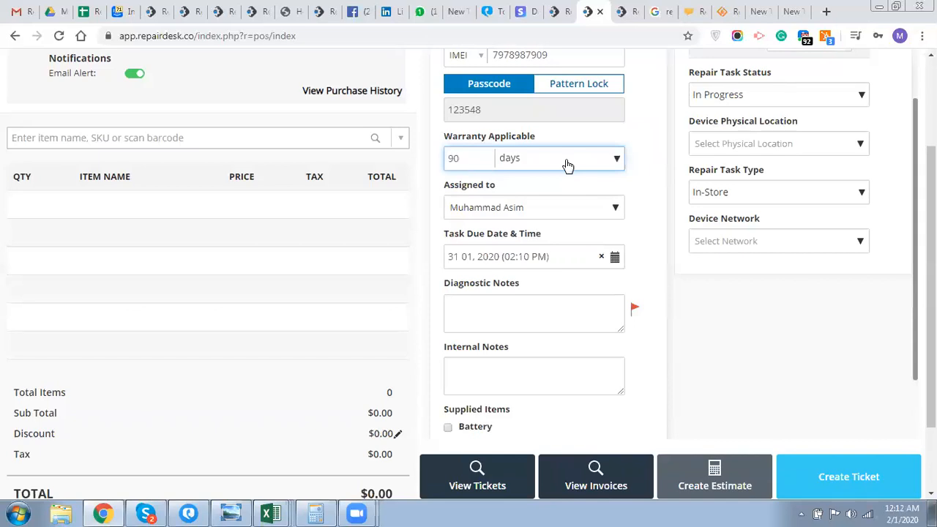
{"action": "left_click", "coordinate": [762, 150]}
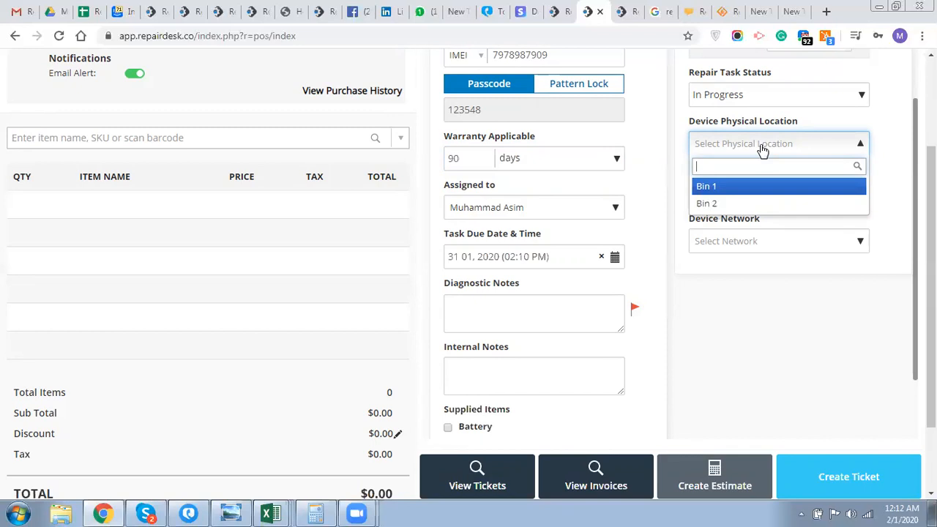
{"action": "type", "text": "Bin 4"}
{"action": "key", "text": "BackSpace"}
{"action": "key", "text": "BackSpace"}
{"action": "key", "text": "BackSpace"}
{"action": "key", "text": "BackSpace"}
{"action": "key", "text": "BackSpace"}
{"action": "left_click", "coordinate": [742, 205]}
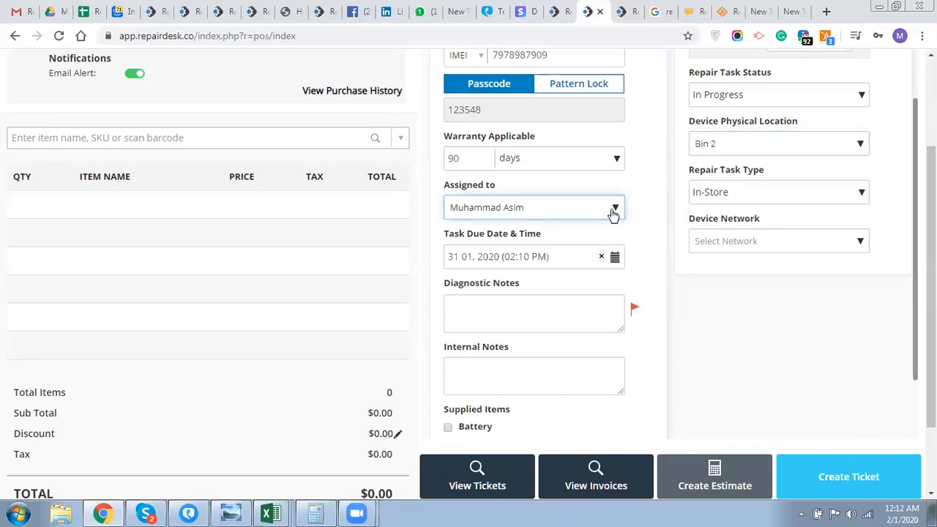
- Keep the current technician assigned and In-Store as the repair task type
{"action": "left_click", "coordinate": [608, 212]}
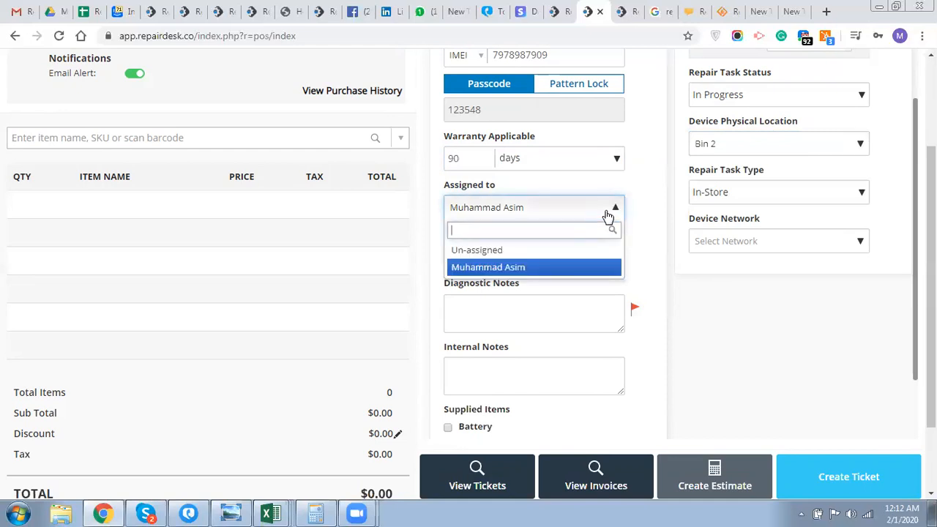
{"action": "left_click", "coordinate": [579, 268]}
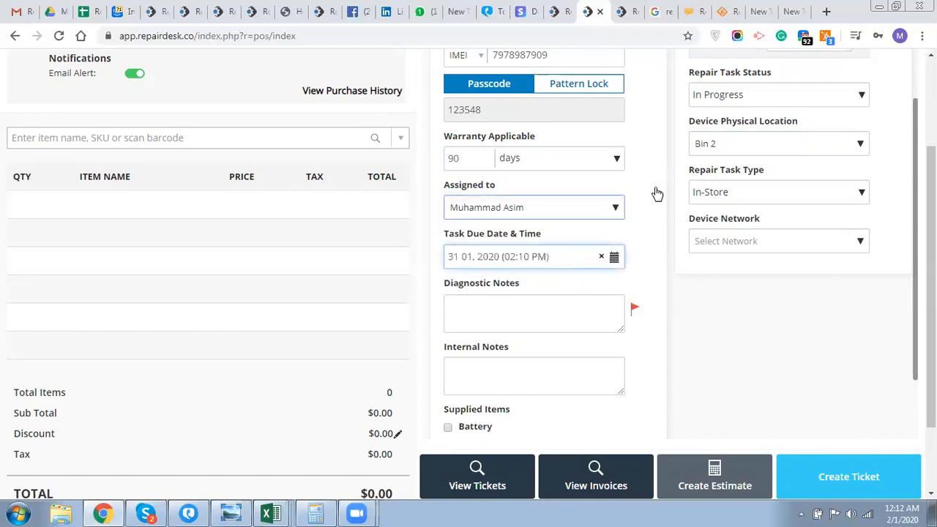
{"action": "left_click", "coordinate": [715, 200]}
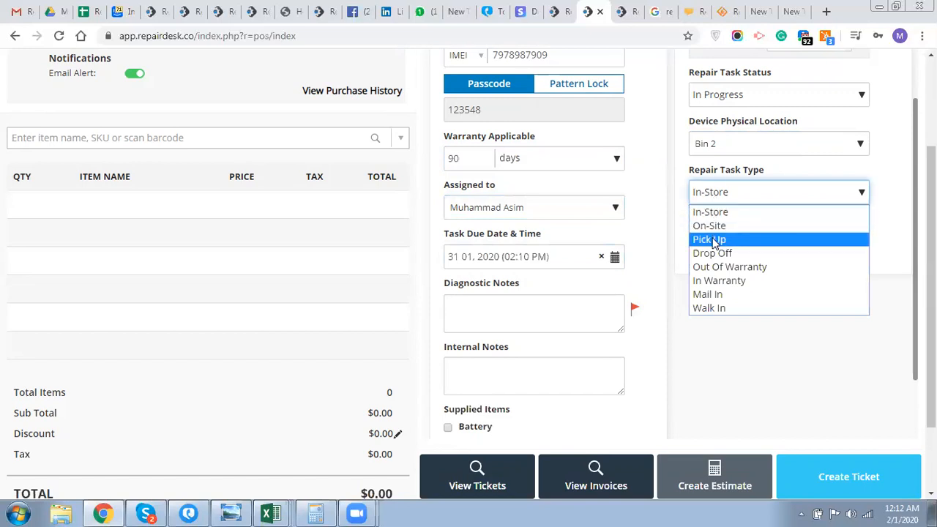
{"action": "left_click", "coordinate": [727, 210]}
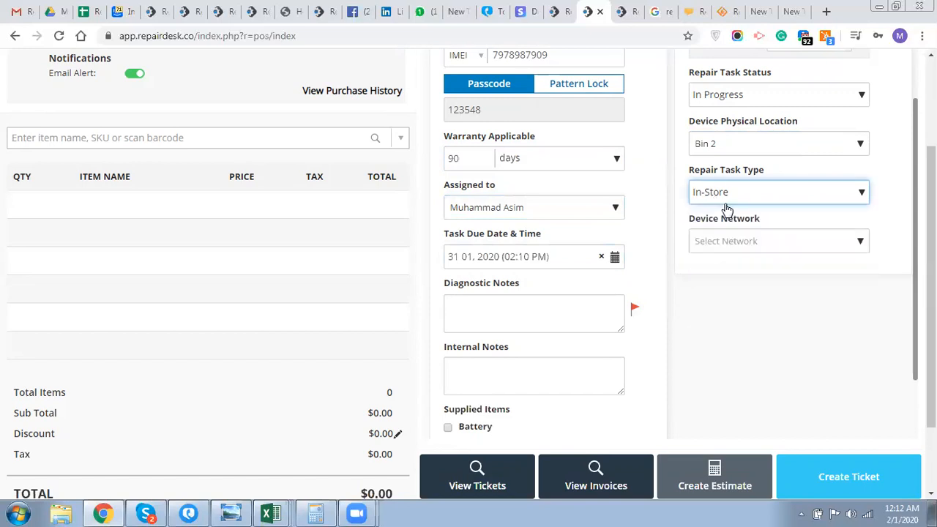
{"action": "left_click", "coordinate": [569, 289]}
{"action": "left_click", "coordinate": [570, 260]}
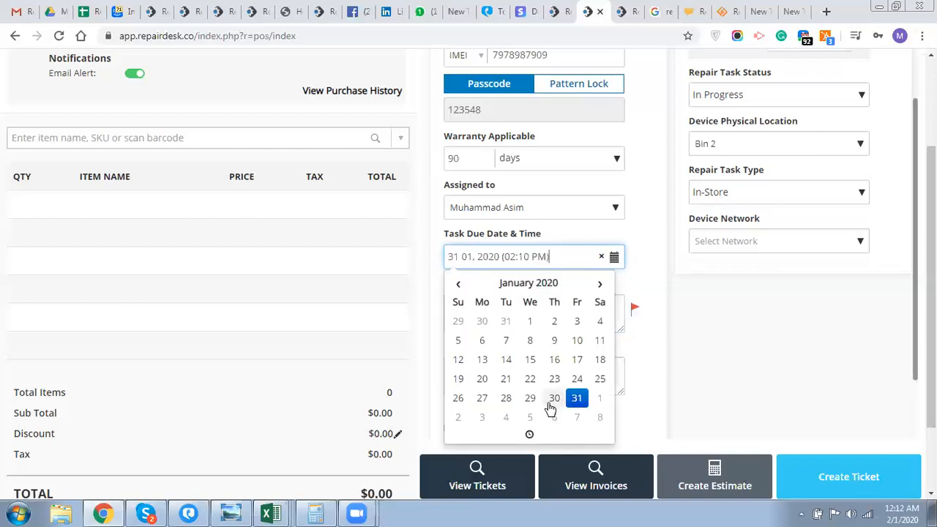
- Set the repair's due time to 10:00 AM
{"action": "left_click", "coordinate": [528, 435]}
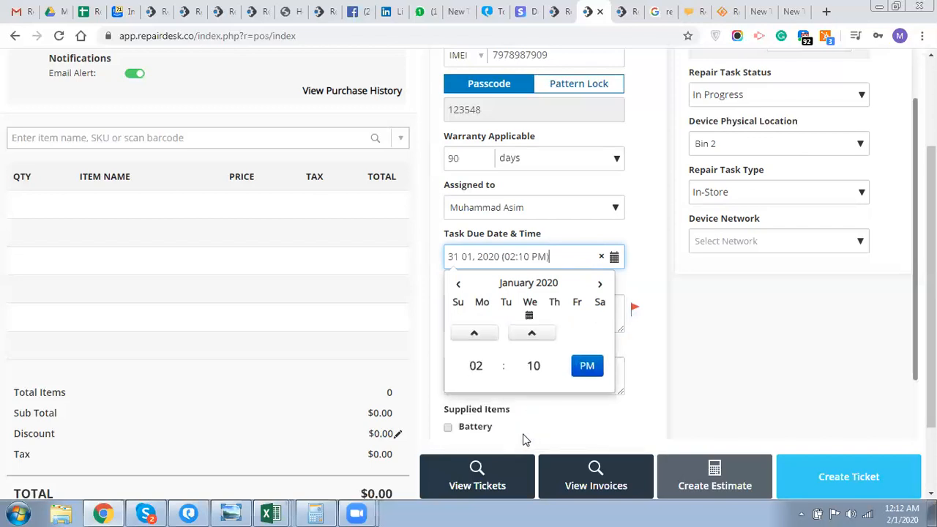
{"action": "left_click", "coordinate": [474, 366]}
{"action": "left_click", "coordinate": [474, 366]}
{"action": "left_click", "coordinate": [475, 366]}
{"action": "left_click", "coordinate": [474, 366]}
{"action": "left_click", "coordinate": [475, 298]}
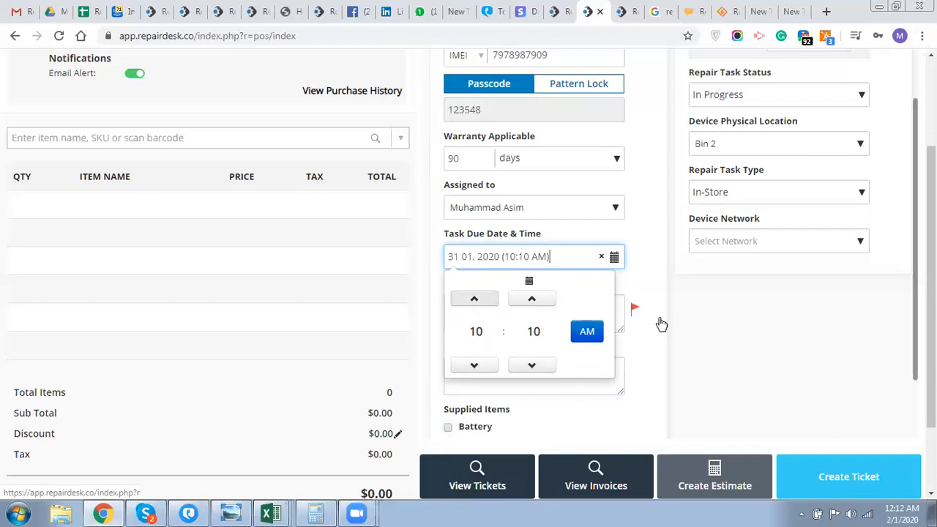
{"action": "left_click", "coordinate": [548, 358]}
- Add diagnostic note 'Screen needs to be replaced' and internal note 'Watch Out! Customer is weirdo!'
{"action": "left_click", "coordinate": [553, 330]}
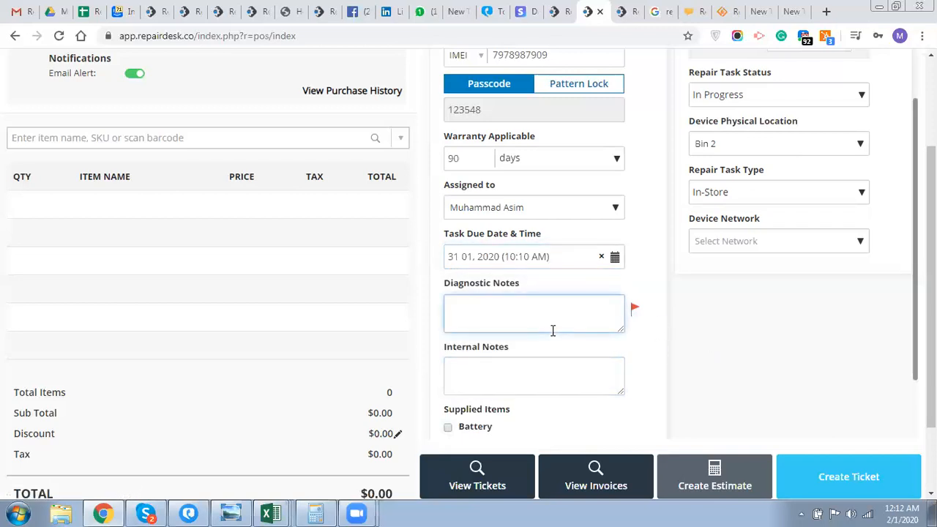
{"action": "type", "text": "Screen needs"}
{"action": "type", "text": "to be replaced"}
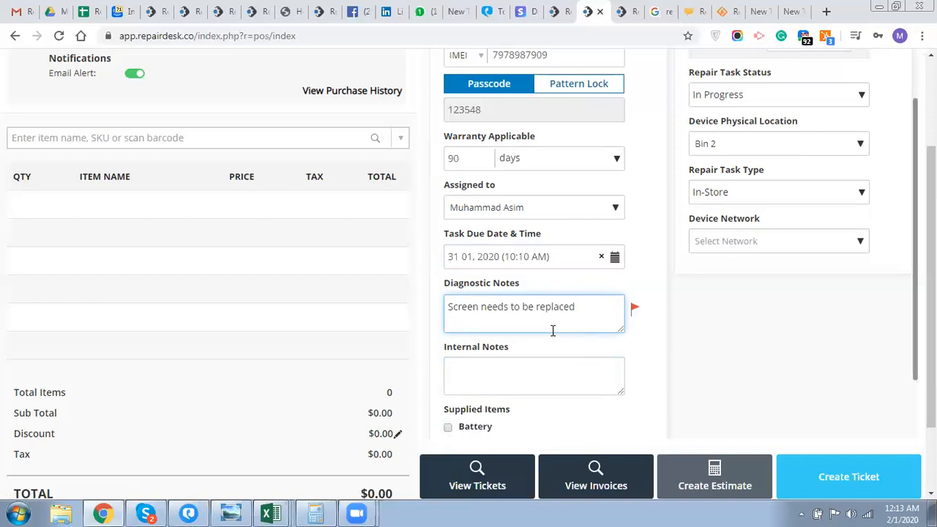
{"action": "left_click", "coordinate": [528, 385]}
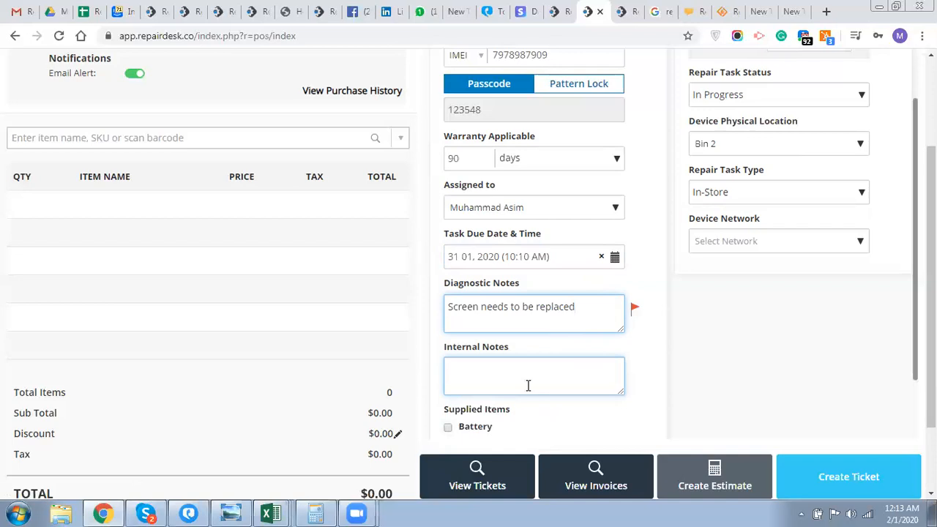
{"action": "type", "text": "WAtch"}
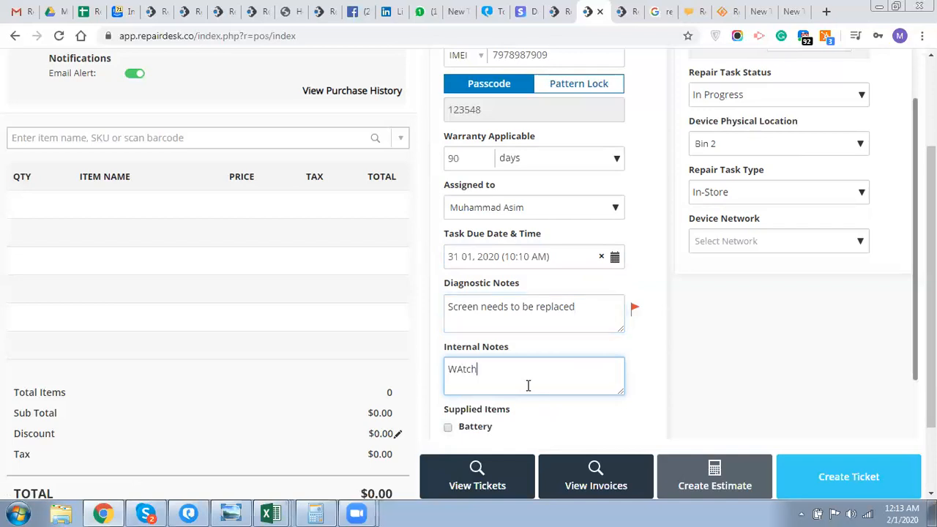
{"action": "key", "text": "BackSpace"}
{"action": "key", "text": "BackSpace"}
{"action": "key", "text": "BackSpace"}
{"action": "key", "text": "BackSpace"}
{"action": "type", "text": "atch Out! Customer is weirdo"}
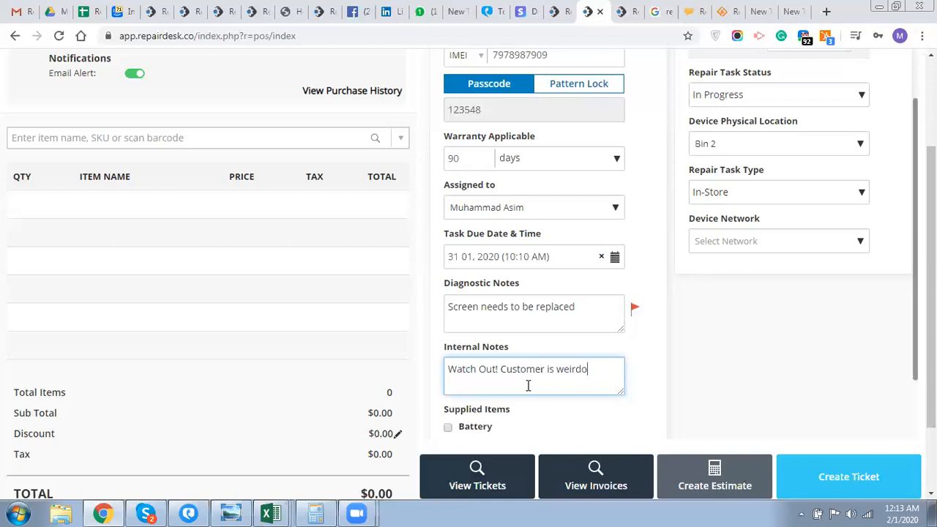
{"action": "type", "text": "!"}
{"action": "scroll", "coordinate": [574, 351], "scroll_direction": "down", "scroll_amount": 3}
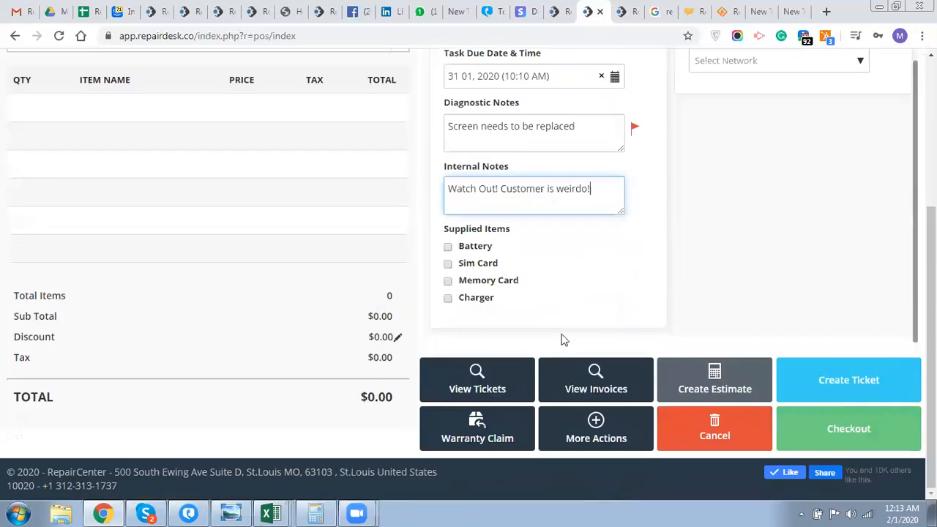
- Tick Battery and Sim Card as supplied items and confirm the iPhone 7 repair into the cart at $128.70
{"action": "left_click", "coordinate": [448, 249]}
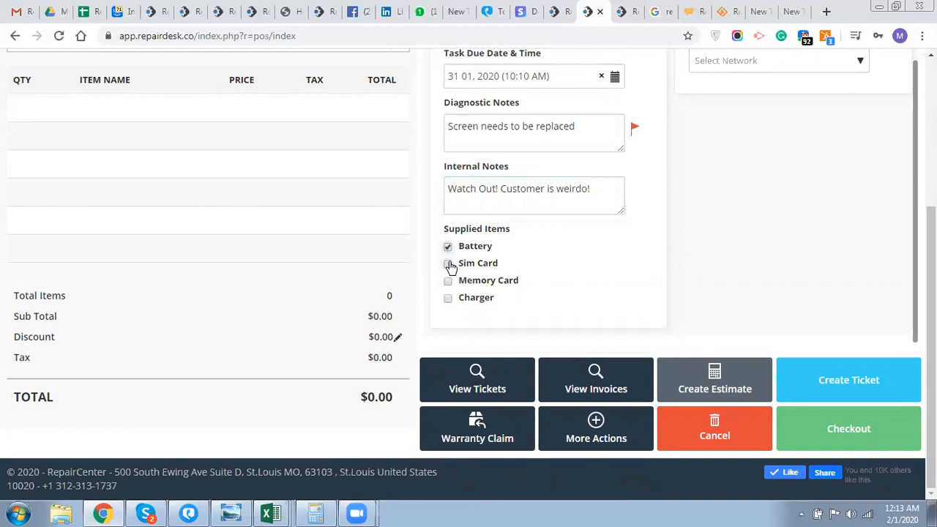
{"action": "left_click", "coordinate": [448, 267]}
{"action": "scroll", "coordinate": [642, 297], "scroll_direction": "up", "scroll_amount": 5}
{"action": "left_click", "coordinate": [857, 205]}
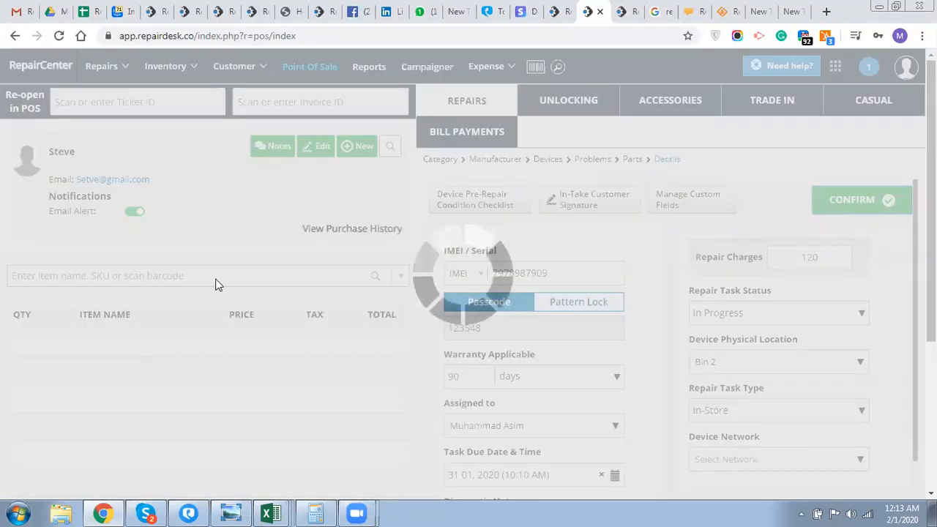
{"action": "scroll", "coordinate": [216, 279], "scroll_direction": "down", "scroll_amount": 2}
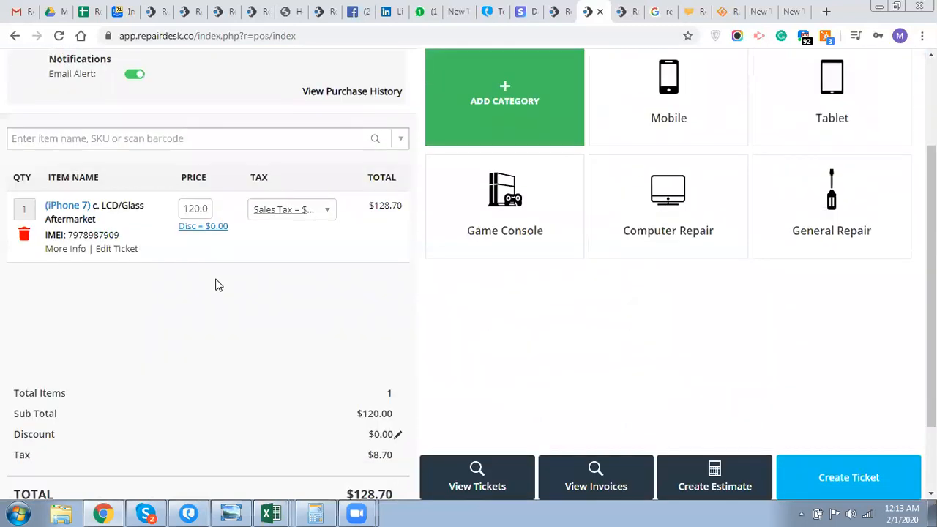
{"action": "scroll", "coordinate": [217, 285], "scroll_direction": "down", "scroll_amount": 1}
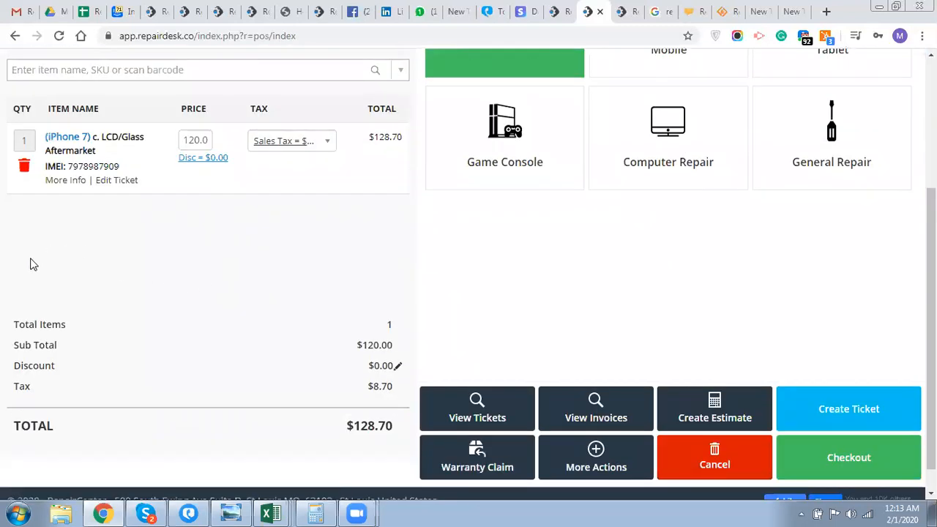
{"action": "left_click", "coordinate": [60, 183]}
{"action": "left_click_drag", "start_coordinate": [360, 200], "coordinate": [261, 142]}
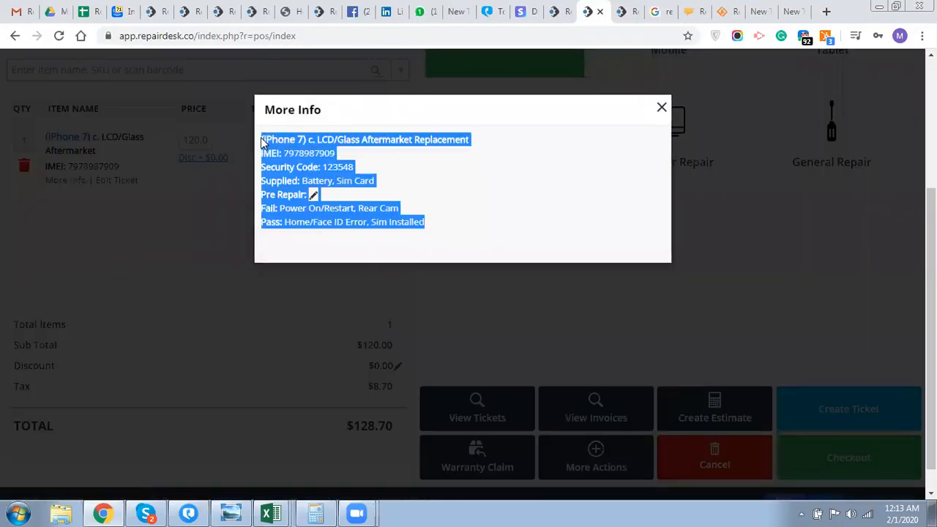
{"action": "left_click", "coordinate": [662, 109]}
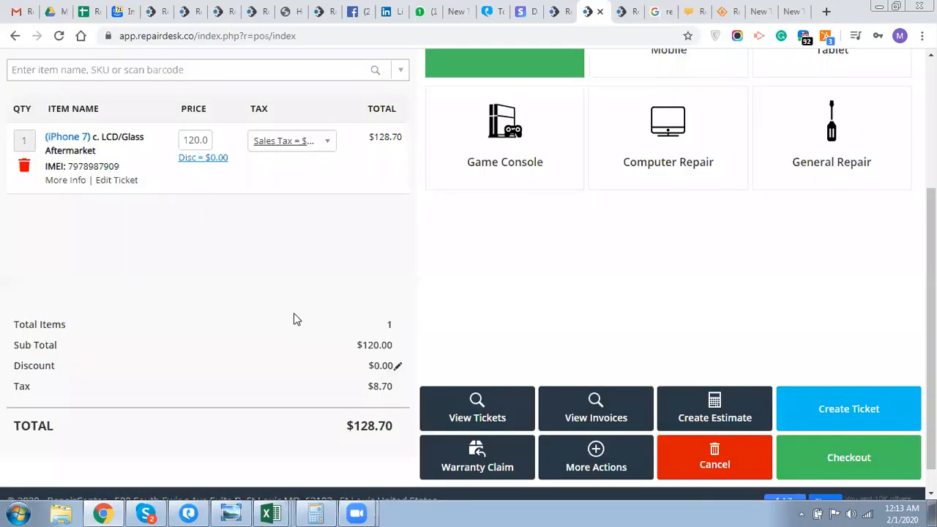
{"action": "scroll", "coordinate": [296, 319], "scroll_direction": "down", "scroll_amount": 1}
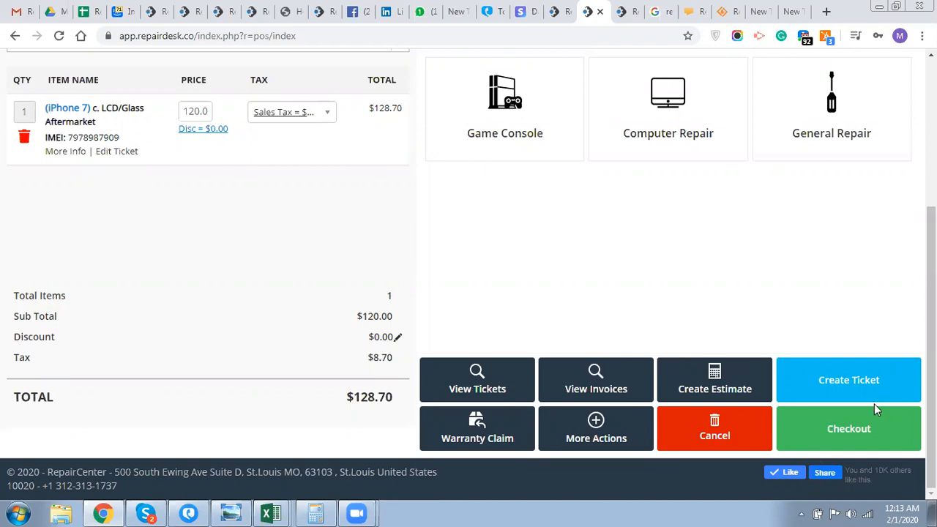
{"action": "left_click", "coordinate": [849, 381]}
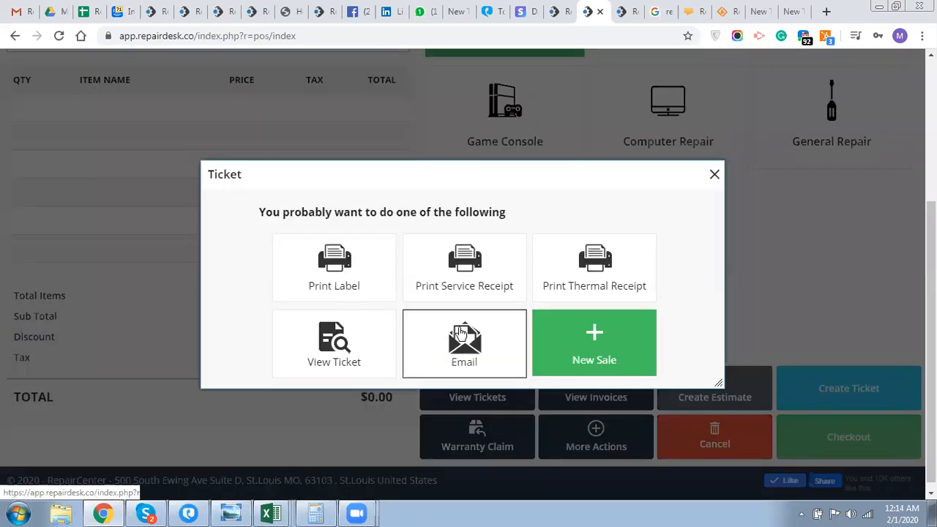
- Generate the ticket T-2 label PDF for the iPhone 7 repair, enlarge it, then close the preview
{"action": "left_click", "coordinate": [347, 271]}
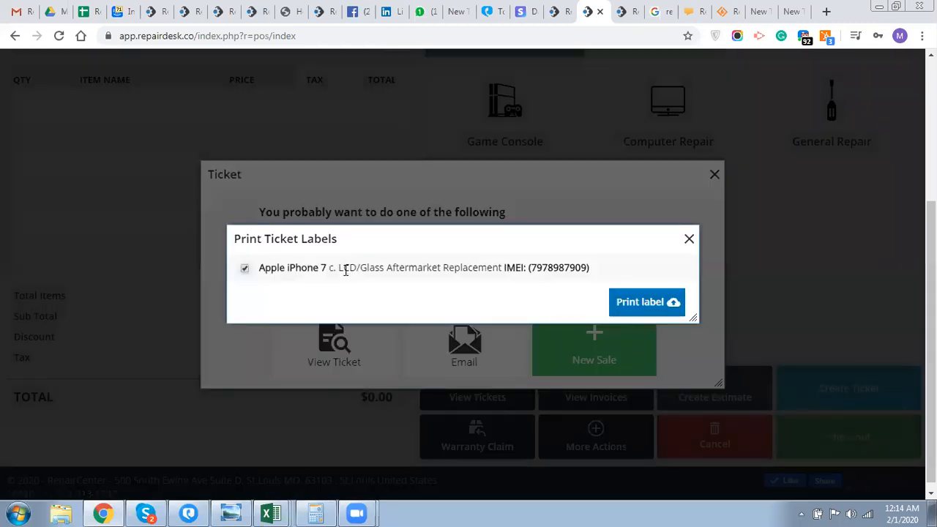
{"action": "left_click", "coordinate": [659, 306]}
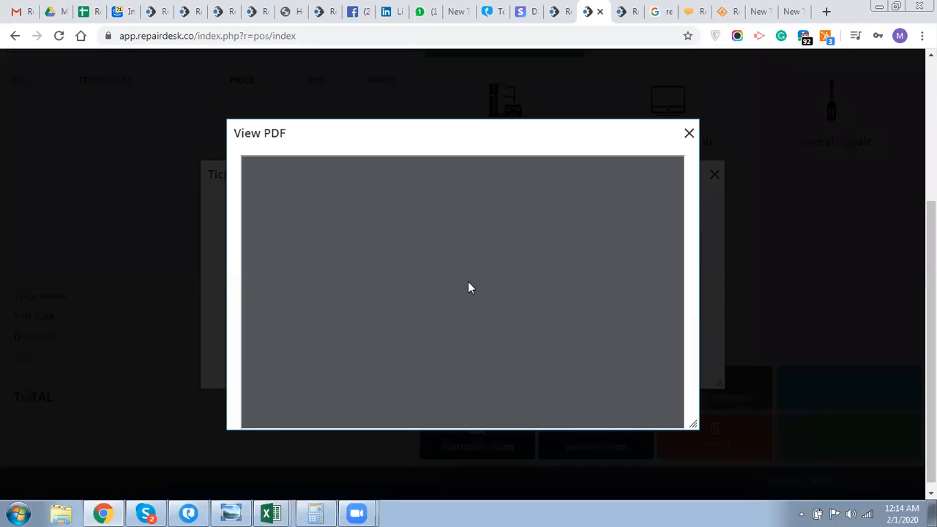
{"action": "left_click", "coordinate": [639, 352]}
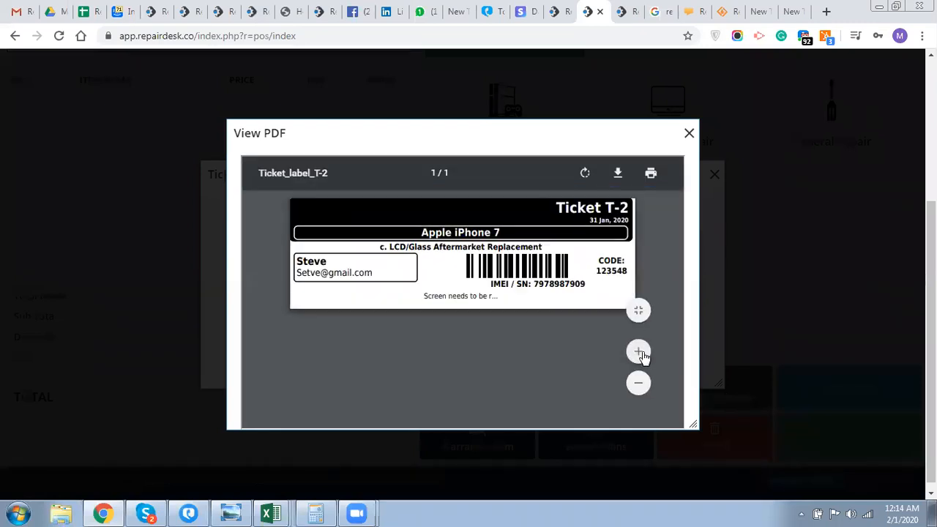
{"action": "left_click", "coordinate": [689, 133]}
- Read through ticket T-2's thermal receipt PDF, then close it and the ticket options dialog
{"action": "left_click", "coordinate": [689, 239]}
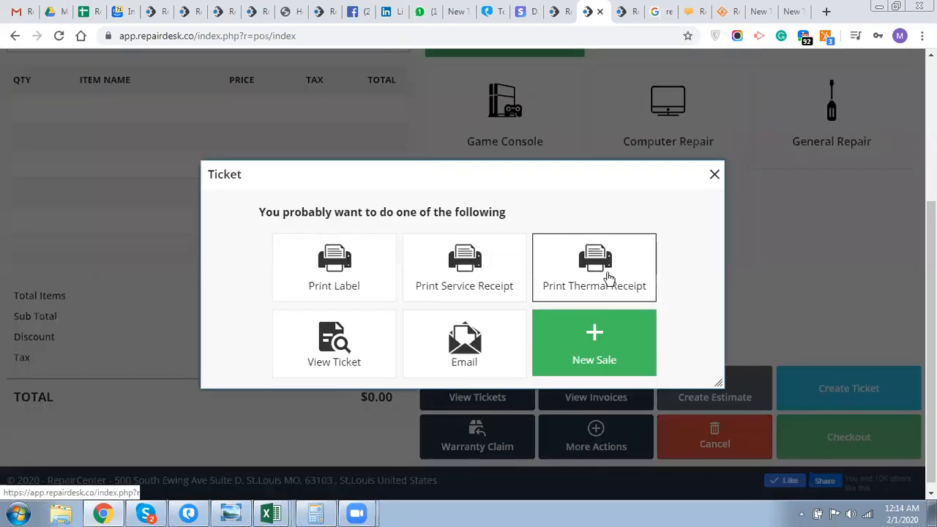
{"action": "left_click", "coordinate": [607, 278]}
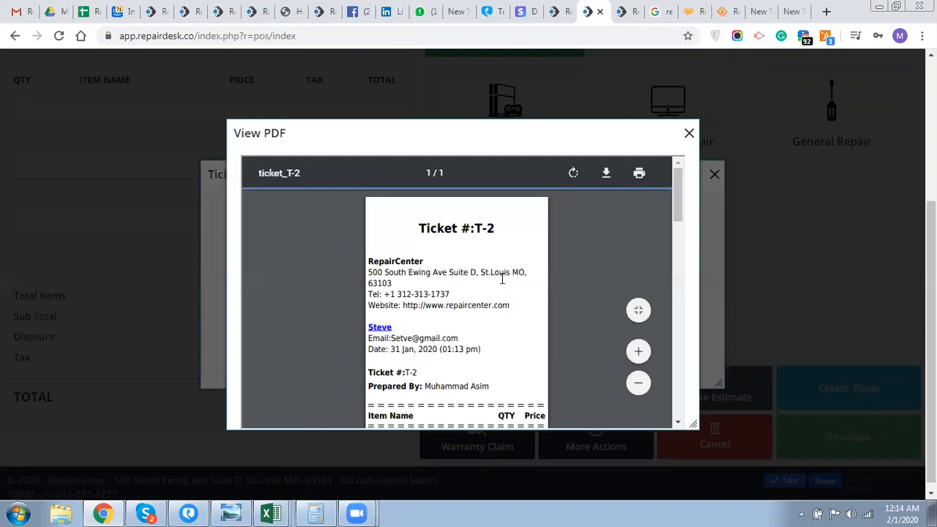
{"action": "scroll", "coordinate": [503, 279], "scroll_direction": "down", "scroll_amount": 1}
{"action": "scroll", "coordinate": [503, 278], "scroll_direction": "down", "scroll_amount": 1}
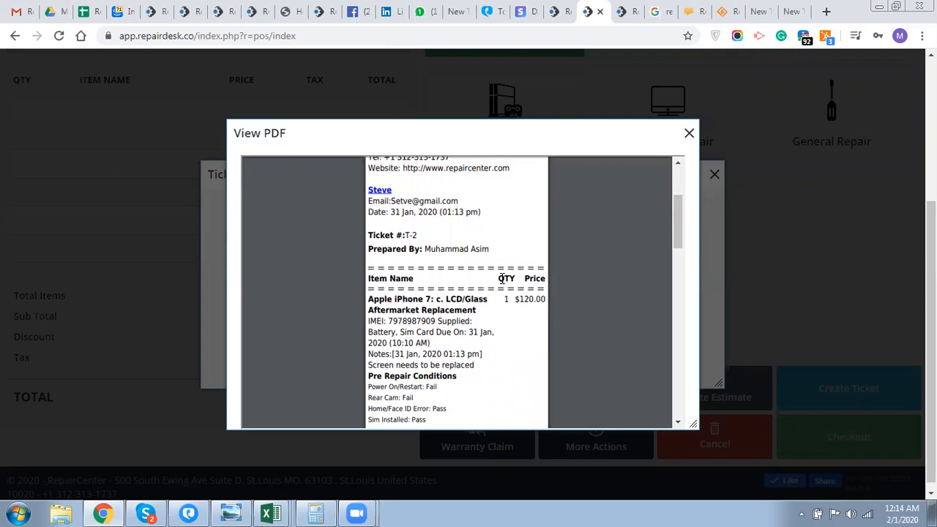
{"action": "scroll", "coordinate": [502, 278], "scroll_direction": "down", "scroll_amount": 1}
{"action": "scroll", "coordinate": [502, 278], "scroll_direction": "down", "scroll_amount": 2}
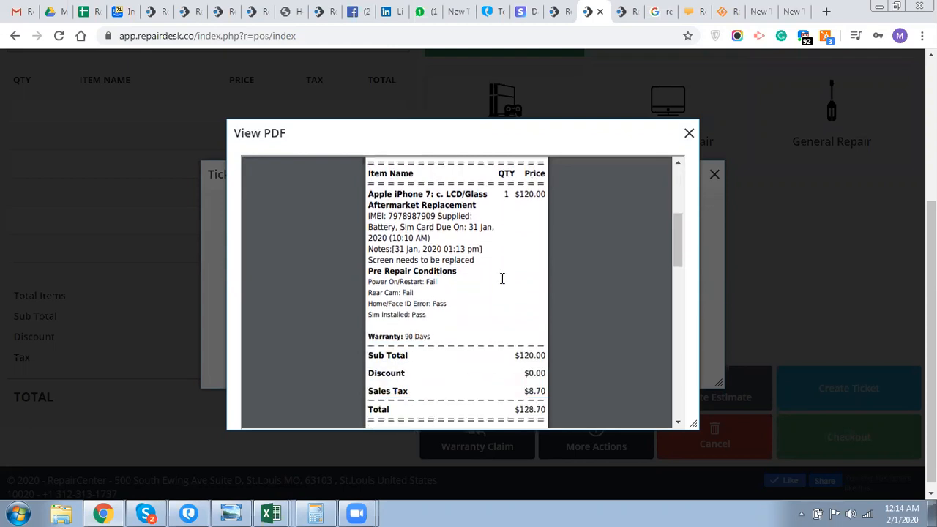
{"action": "scroll", "coordinate": [502, 278], "scroll_direction": "down", "scroll_amount": 1}
{"action": "scroll", "coordinate": [503, 278], "scroll_direction": "down", "scroll_amount": 1}
{"action": "scroll", "coordinate": [502, 279], "scroll_direction": "up", "scroll_amount": 7}
{"action": "scroll", "coordinate": [502, 278], "scroll_direction": "up", "scroll_amount": 1}
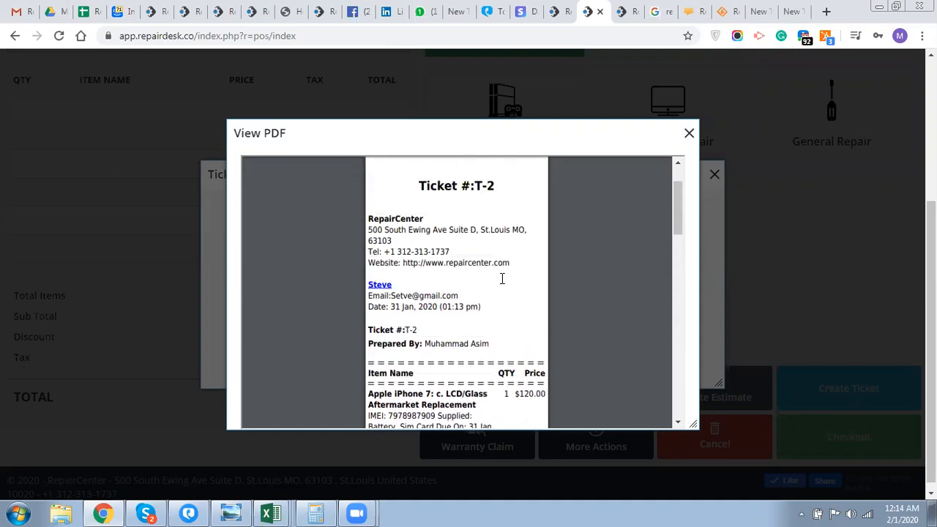
{"action": "scroll", "coordinate": [502, 278], "scroll_direction": "down", "scroll_amount": 3}
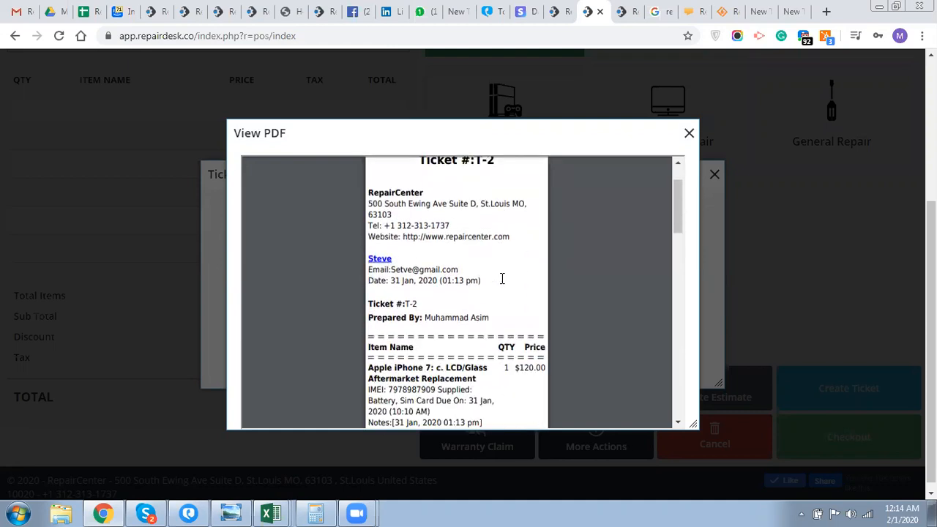
{"action": "scroll", "coordinate": [503, 279], "scroll_direction": "down", "scroll_amount": 7}
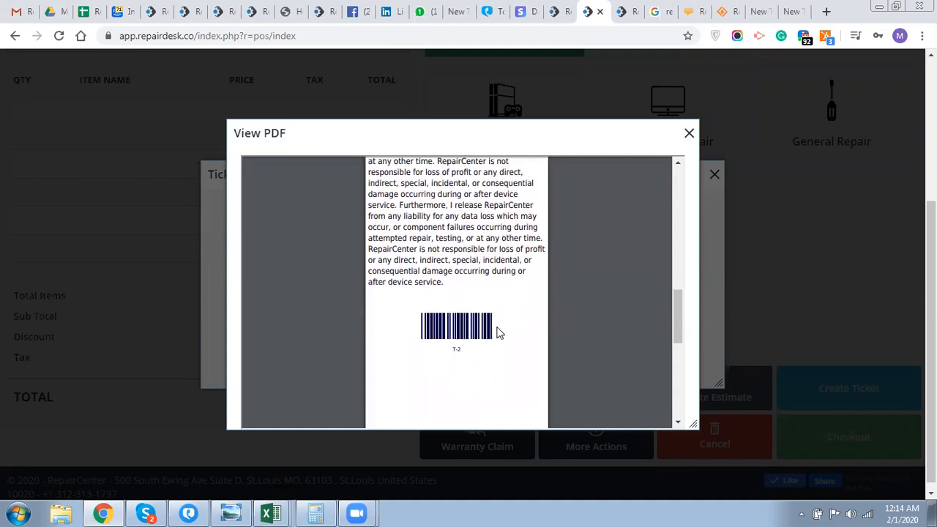
{"action": "scroll", "coordinate": [498, 334], "scroll_direction": "up", "scroll_amount": 3}
{"action": "scroll", "coordinate": [498, 335], "scroll_direction": "up", "scroll_amount": 5}
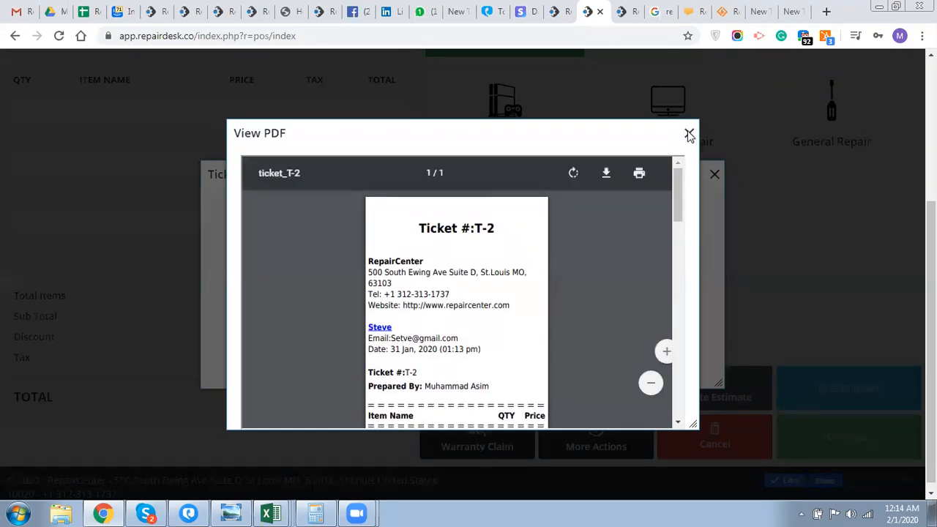
{"action": "left_click", "coordinate": [689, 135]}
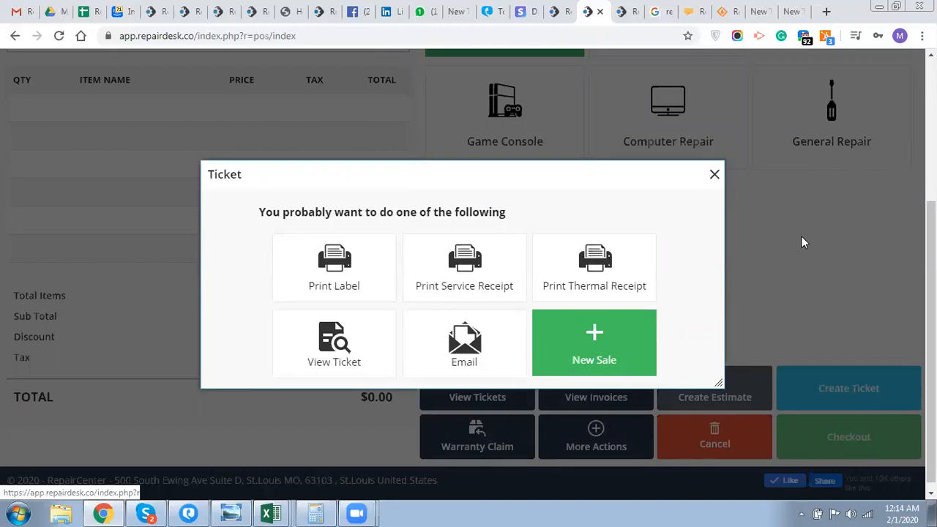
{"action": "left_click", "coordinate": [714, 176]}
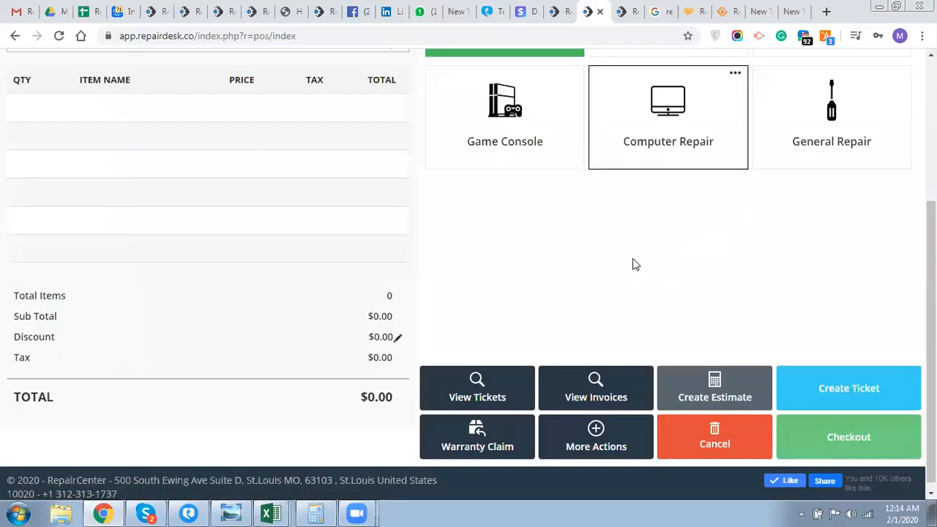
- Open Repairs > Manage Tickets and scroll to the table listing T-2 (In Progress, $128.70) and T-1
{"action": "scroll", "coordinate": [636, 265], "scroll_direction": "up", "scroll_amount": 3}
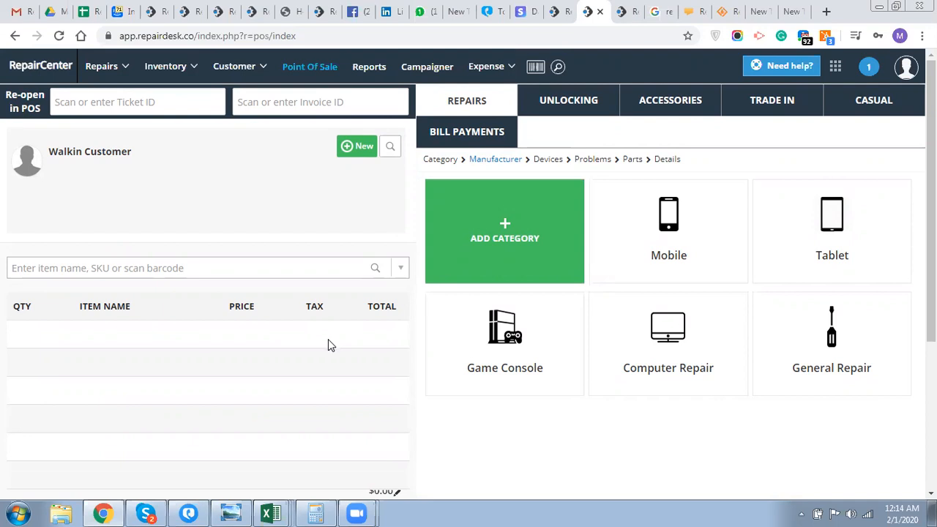
{"action": "mouse_move", "coordinate": [98, 67]}
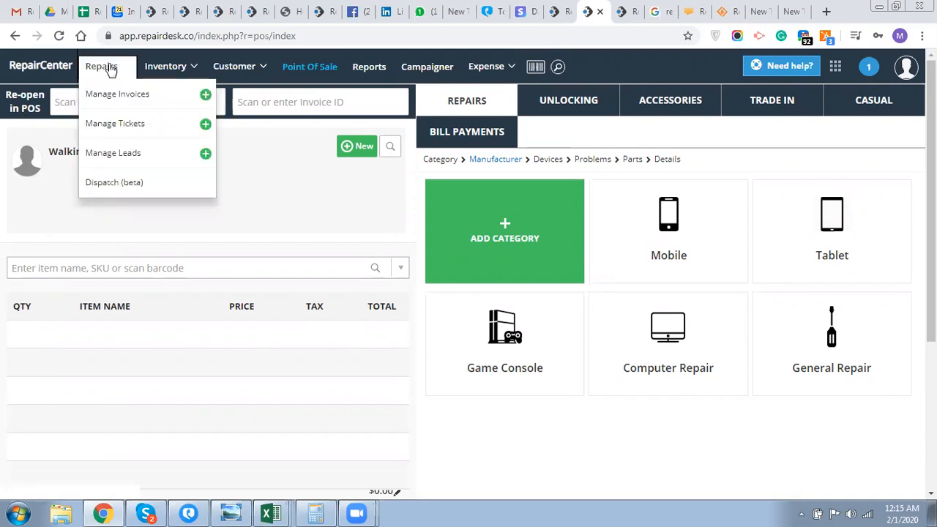
{"action": "left_click", "coordinate": [108, 128]}
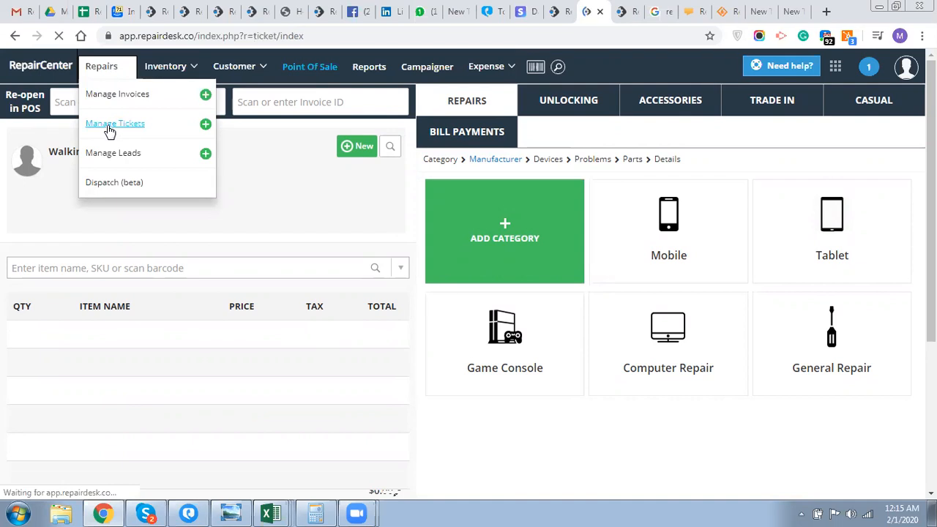
{"action": "scroll", "coordinate": [107, 274], "scroll_direction": "down", "scroll_amount": 3}
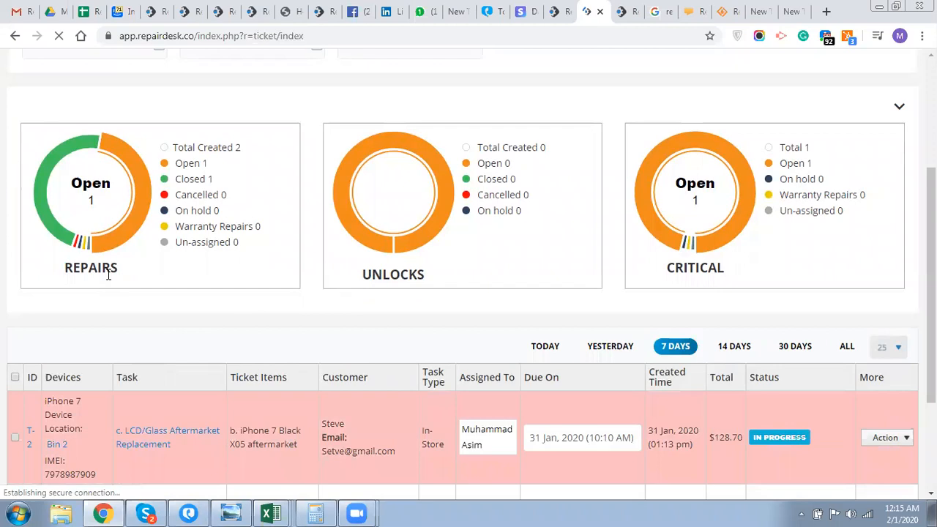
{"action": "scroll", "coordinate": [108, 273], "scroll_direction": "down", "scroll_amount": 1}
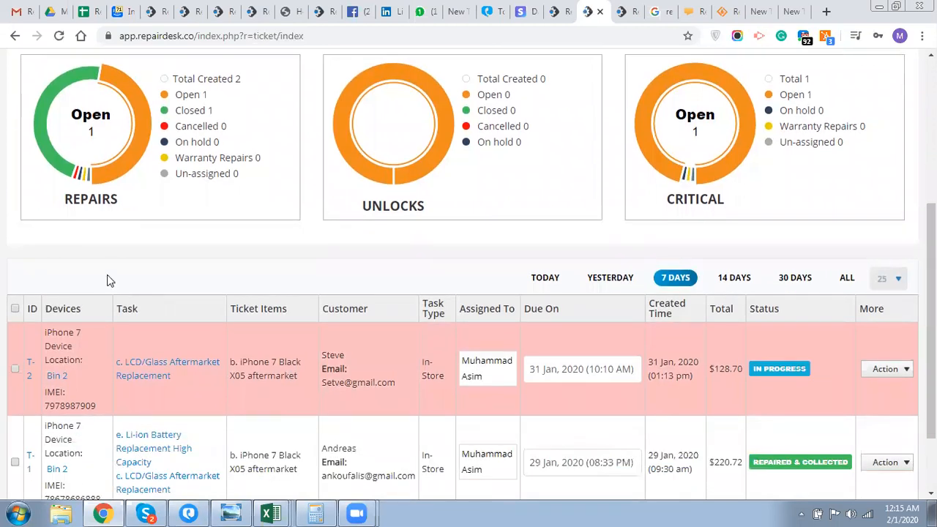
{"action": "scroll", "coordinate": [107, 279], "scroll_direction": "down", "scroll_amount": 1}
{"action": "left_click", "coordinate": [807, 216]}
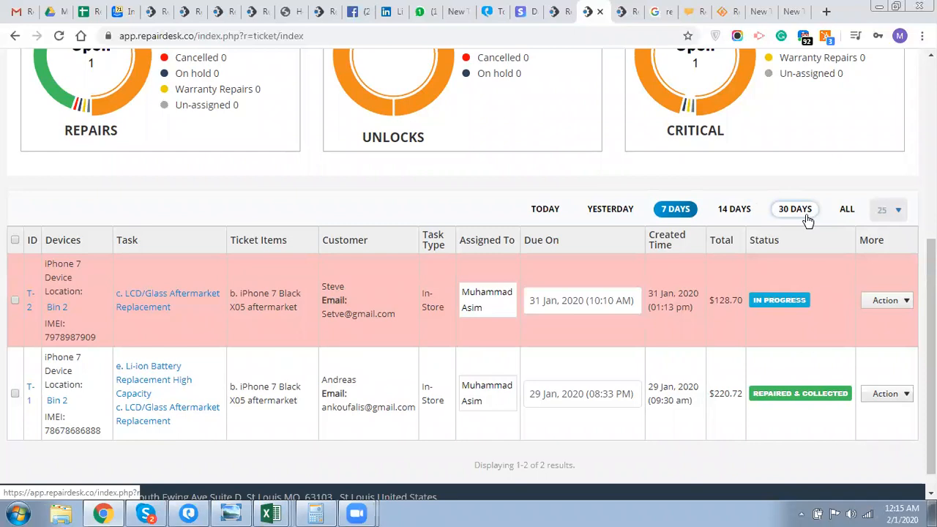
{"action": "left_click_drag", "start_coordinate": [410, 315], "coordinate": [325, 295]}
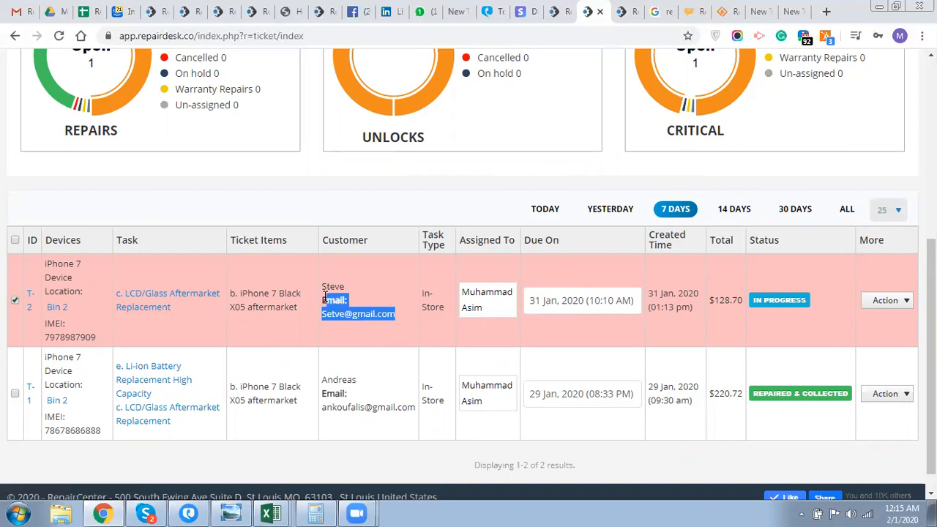
- Set ticket T-2's due date to 01 Feb 2020
{"action": "left_click", "coordinate": [504, 308]}
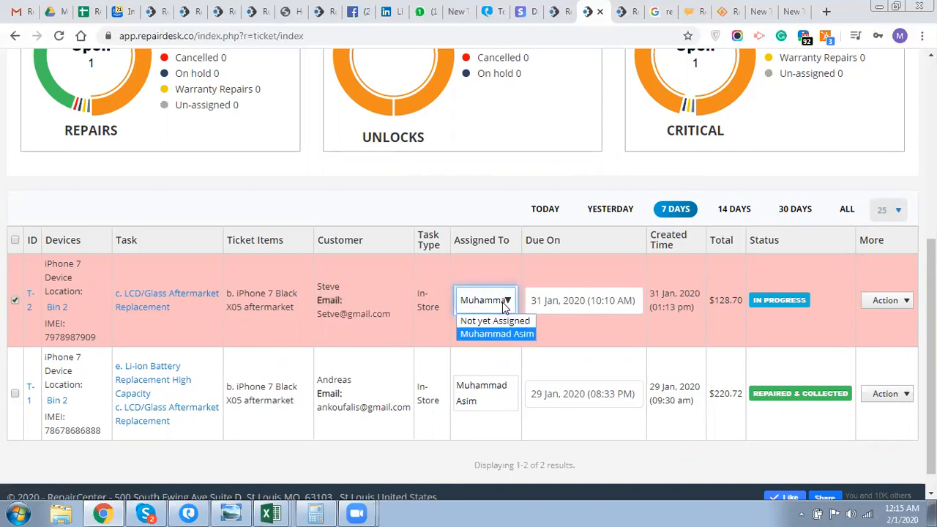
{"action": "left_click", "coordinate": [577, 308]}
{"action": "left_click", "coordinate": [584, 307]}
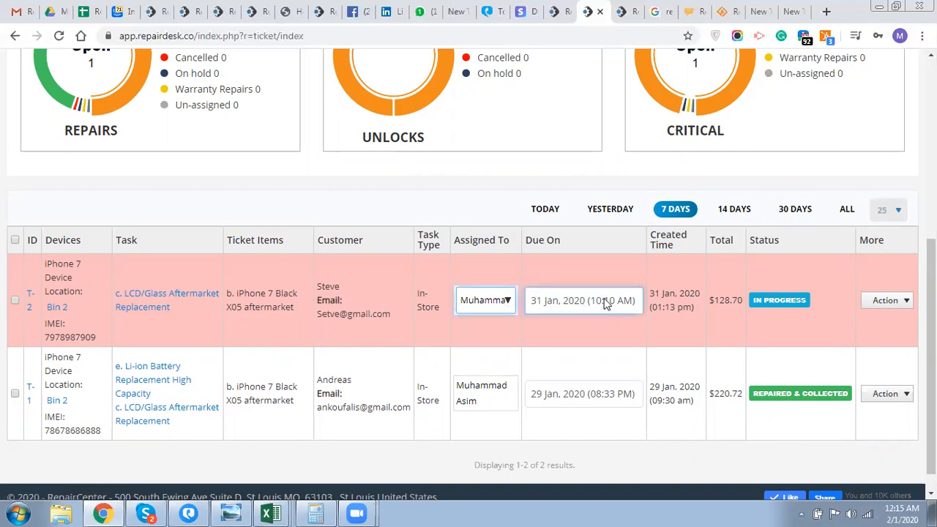
{"action": "left_click", "coordinate": [606, 305]}
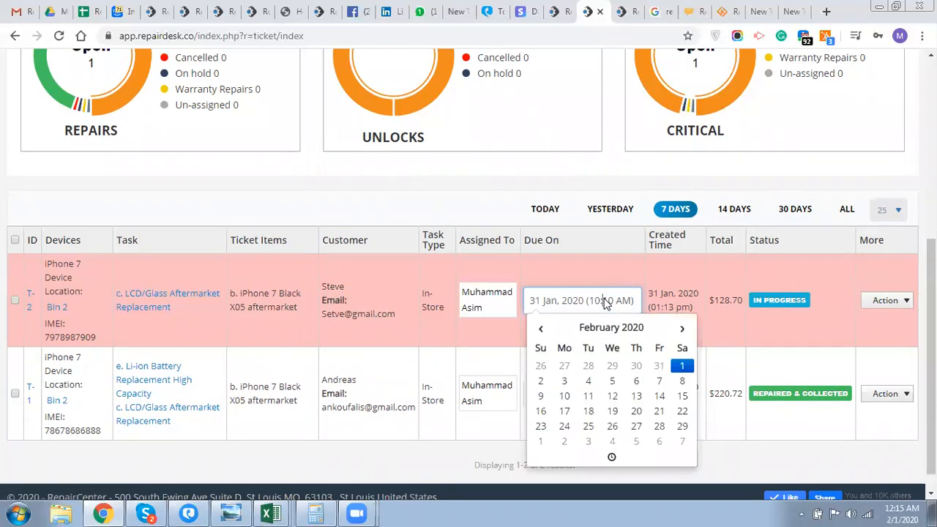
{"action": "scroll", "coordinate": [606, 304], "scroll_direction": "down", "scroll_amount": 1}
{"action": "left_click", "coordinate": [752, 316]}
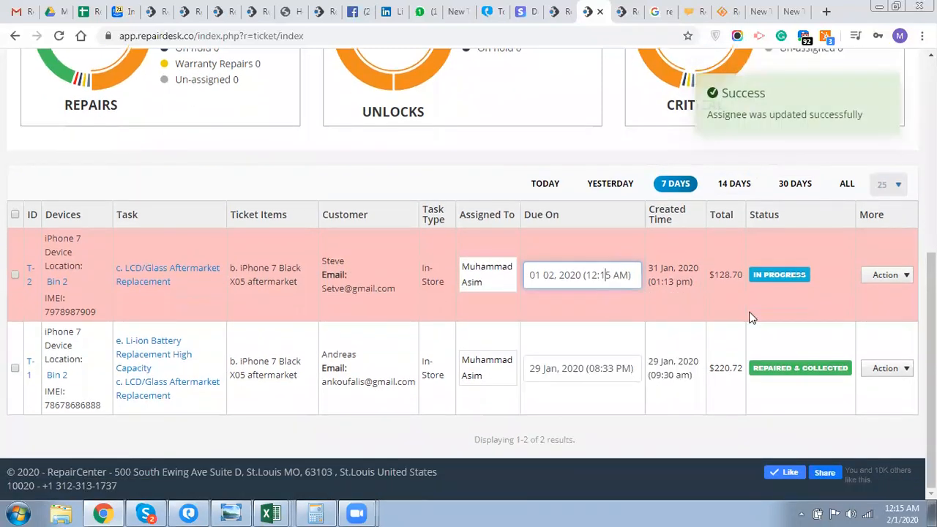
- Change ticket T-2's status from In Progress to Repaired
{"action": "left_click", "coordinate": [788, 276]}
{"action": "left_click", "coordinate": [785, 279]}
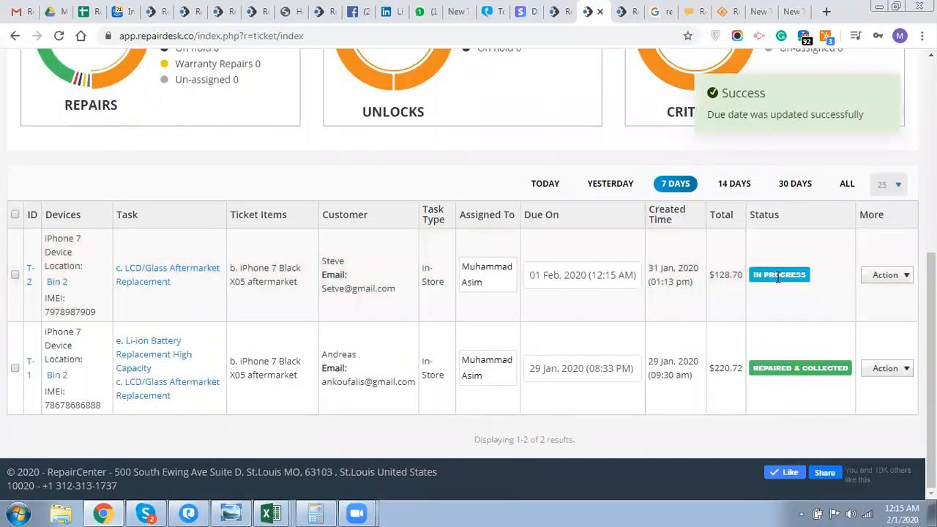
{"action": "left_click", "coordinate": [779, 276]}
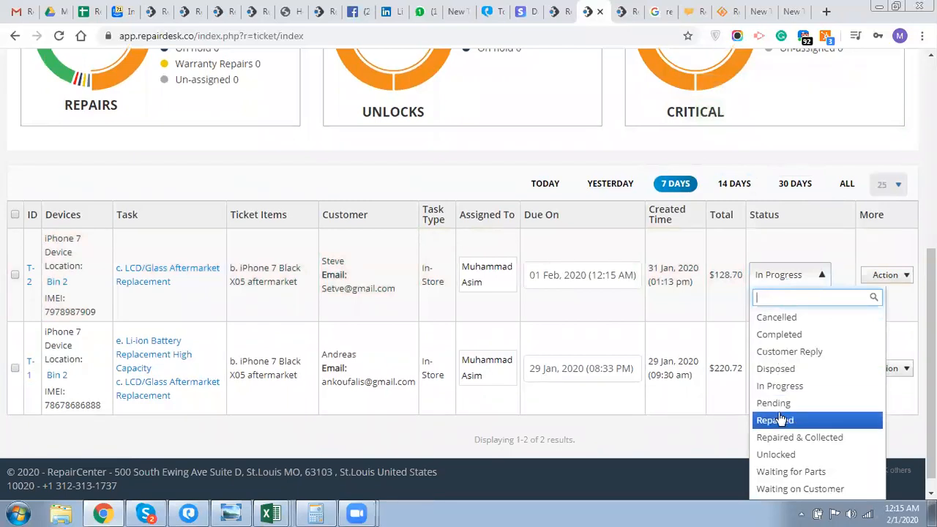
{"action": "left_click", "coordinate": [779, 420]}
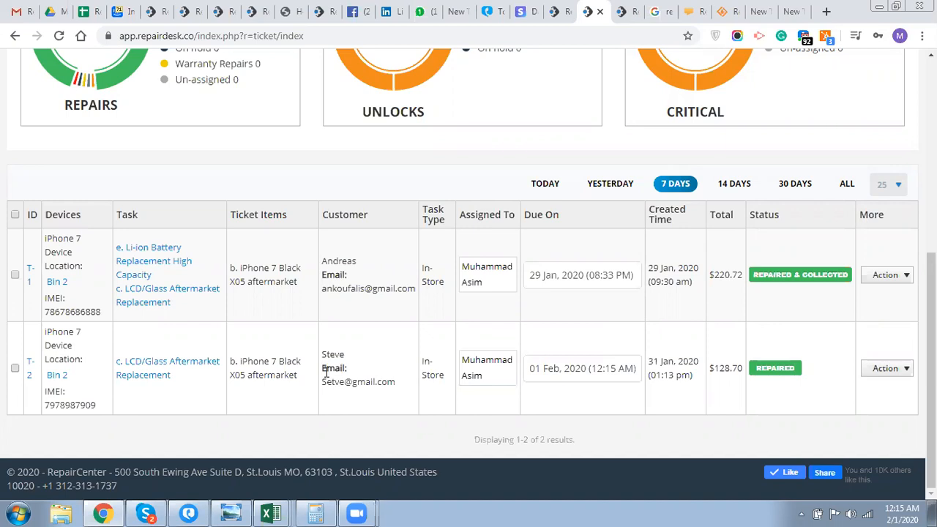
- Edit ticket T-2 and add 'e. Li-ion Battery Replacement High Capacity' as a device issue
{"action": "left_click", "coordinate": [900, 369]}
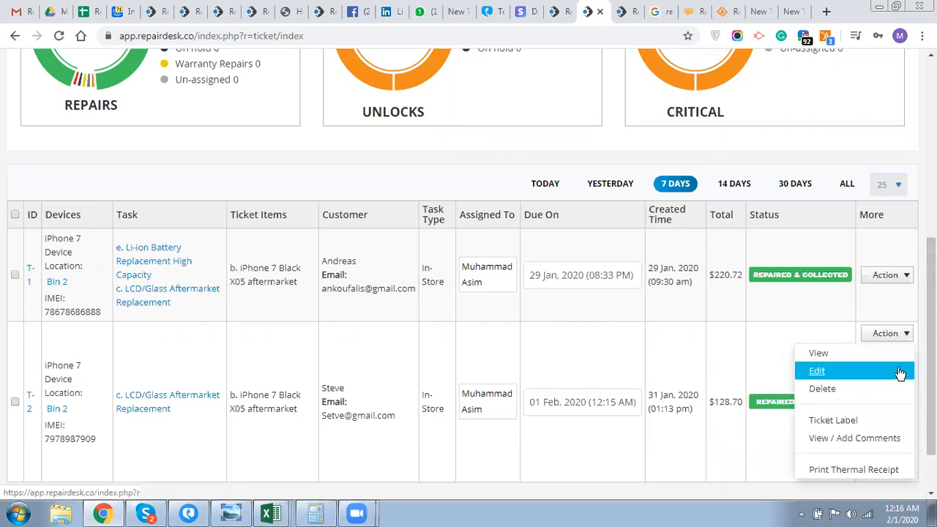
{"action": "left_click", "coordinate": [820, 372]}
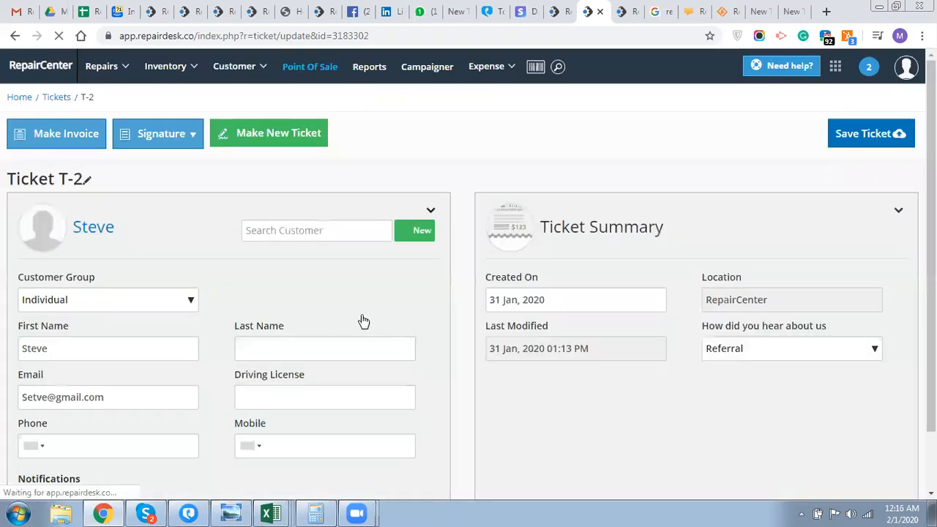
{"action": "scroll", "coordinate": [361, 320], "scroll_direction": "down", "scroll_amount": 3}
{"action": "scroll", "coordinate": [361, 314], "scroll_direction": "down", "scroll_amount": 3}
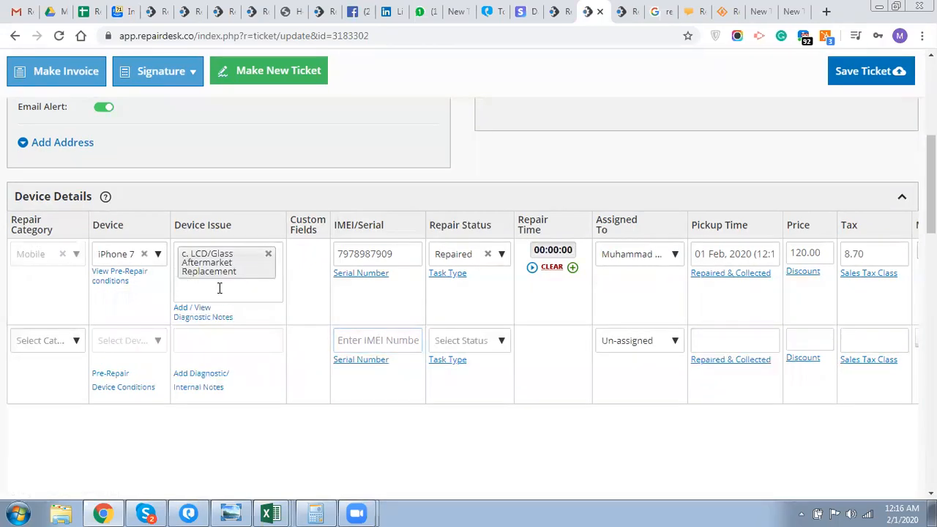
{"action": "left_click", "coordinate": [217, 288]}
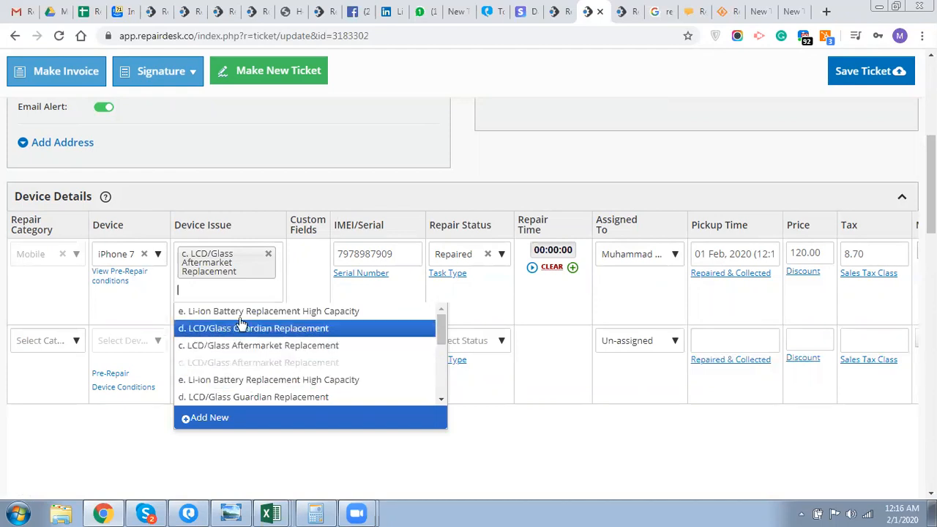
{"action": "left_click", "coordinate": [240, 315]}
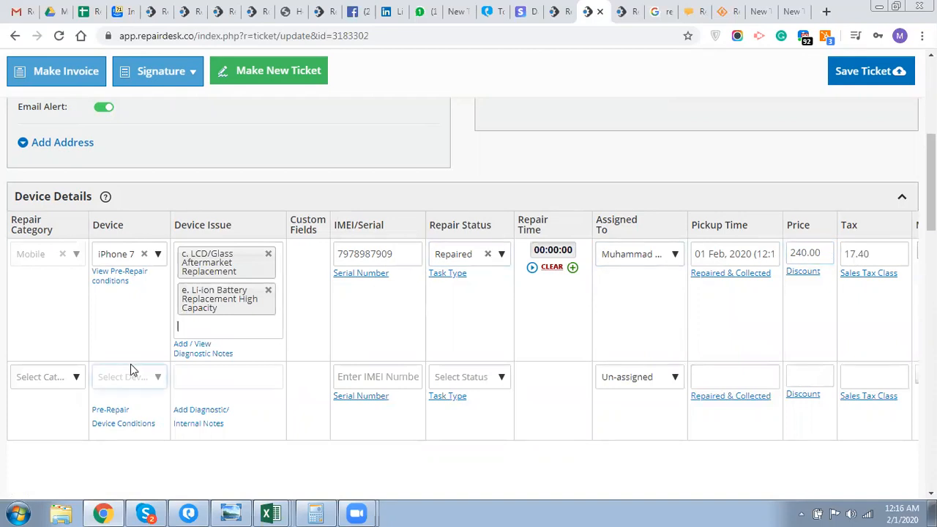
- Save ticket T-2 with the price now 240.00 and tax 17.40
{"action": "scroll", "coordinate": [132, 370], "scroll_direction": "down", "scroll_amount": 1}
{"action": "left_click", "coordinate": [73, 313]}
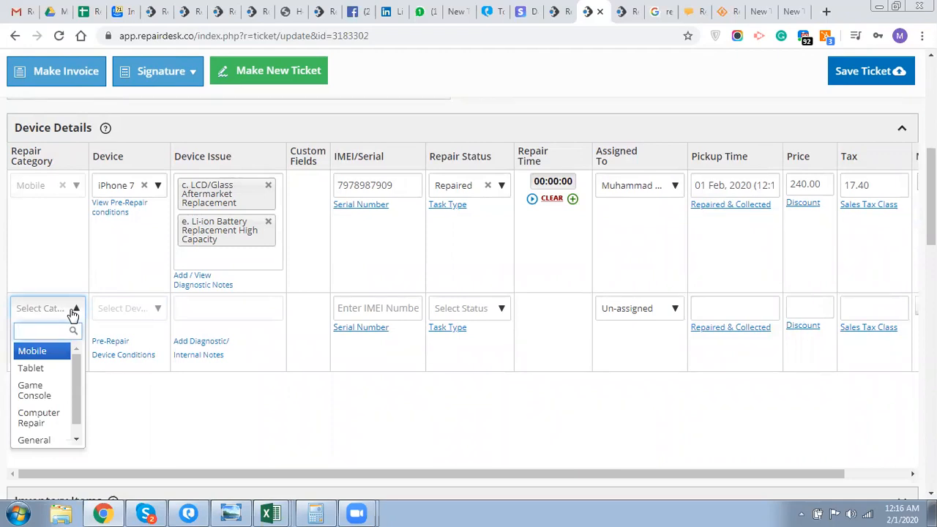
{"action": "left_click", "coordinate": [73, 312]}
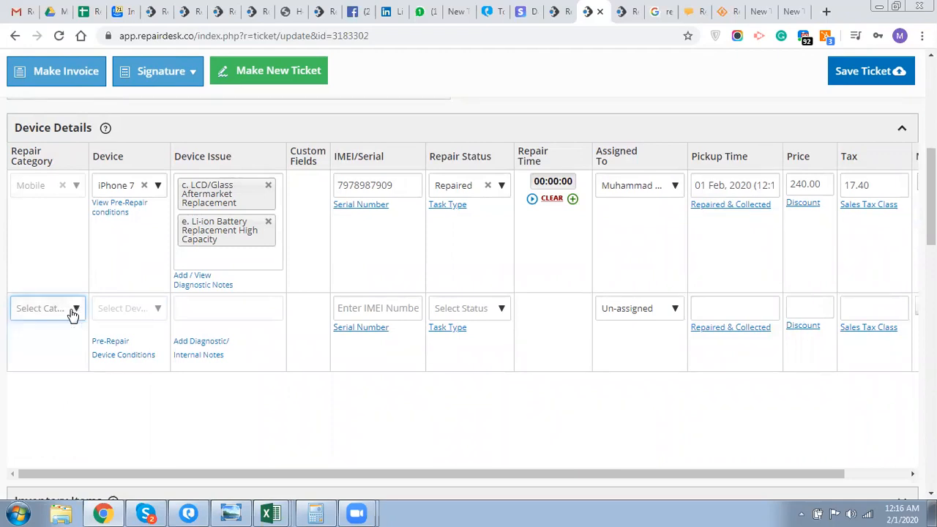
{"action": "scroll", "coordinate": [324, 405], "scroll_direction": "up", "scroll_amount": 6}
{"action": "left_click", "coordinate": [323, 401]}
{"action": "scroll", "coordinate": [324, 406], "scroll_direction": "down", "scroll_amount": 2}
{"action": "left_click", "coordinate": [325, 408]}
{"action": "scroll", "coordinate": [324, 408], "scroll_direction": "up", "scroll_amount": 2}
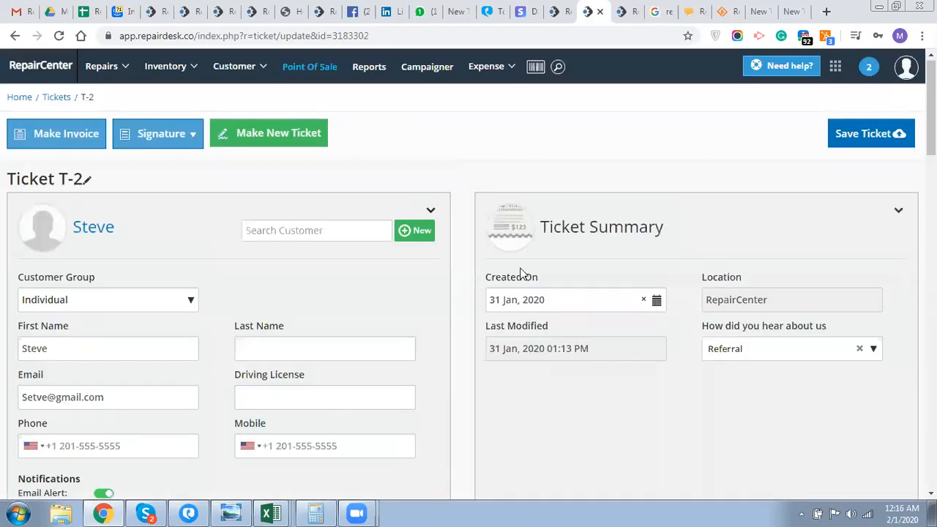
{"action": "left_click", "coordinate": [885, 135]}
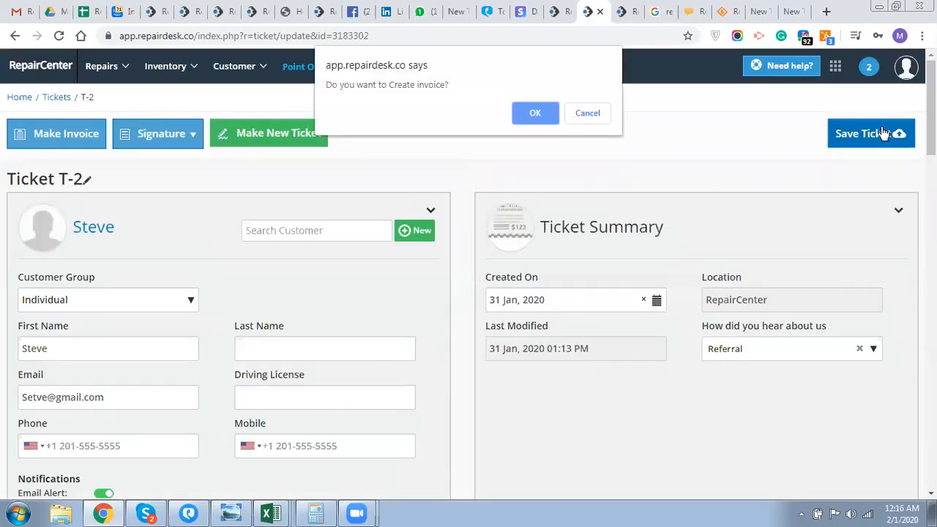
- Answer the Create invoice prompt to finish updating ticket T-2, then go to Point Of Sale
{"action": "left_click", "coordinate": [584, 119]}
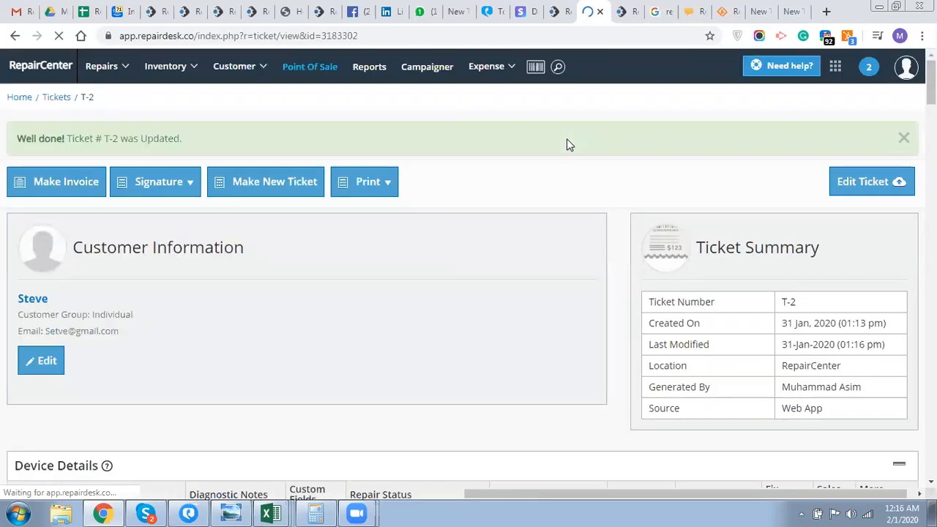
{"action": "mouse_move", "coordinate": [117, 138]}
{"action": "left_mouse_down"}
{"action": "mouse_move", "coordinate": [95, 138]}
{"action": "mouse_move", "coordinate": [105, 136]}
{"action": "left_mouse_up"}
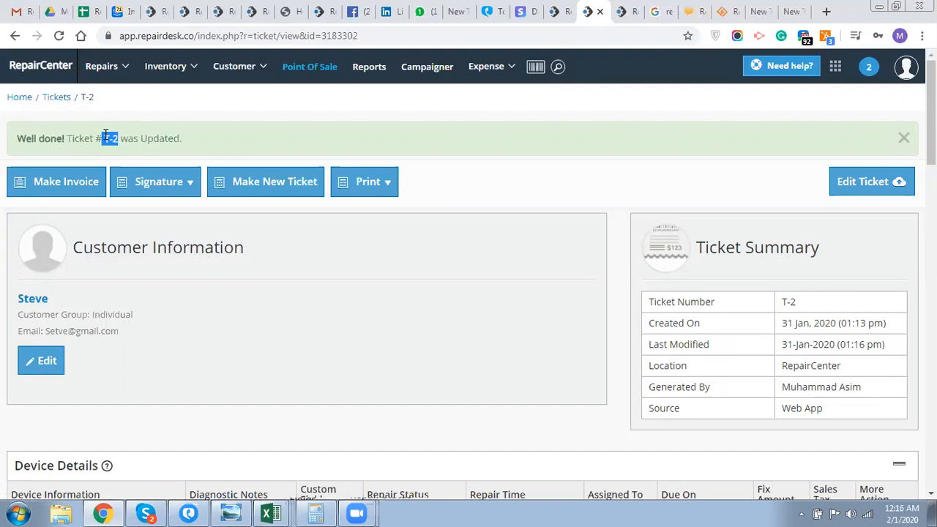
{"action": "left_click", "coordinate": [304, 69]}
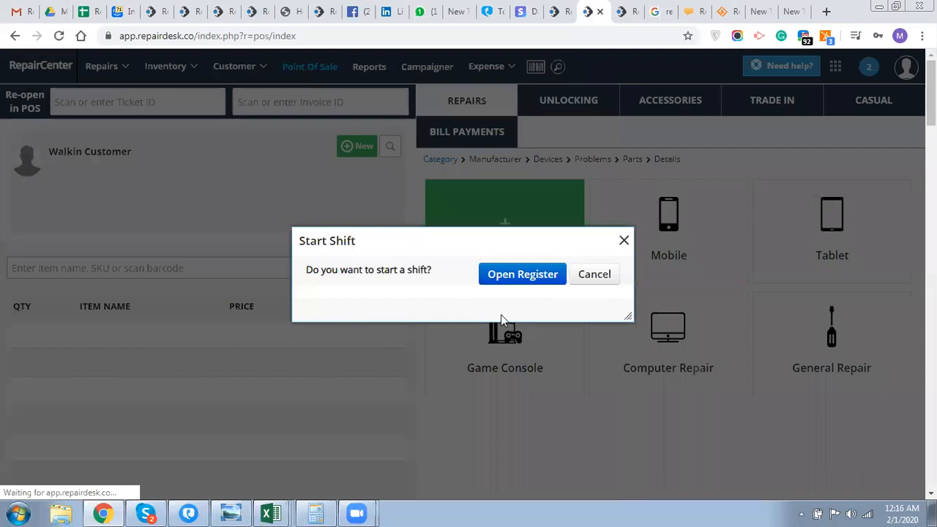
{"action": "left_click", "coordinate": [595, 275]}
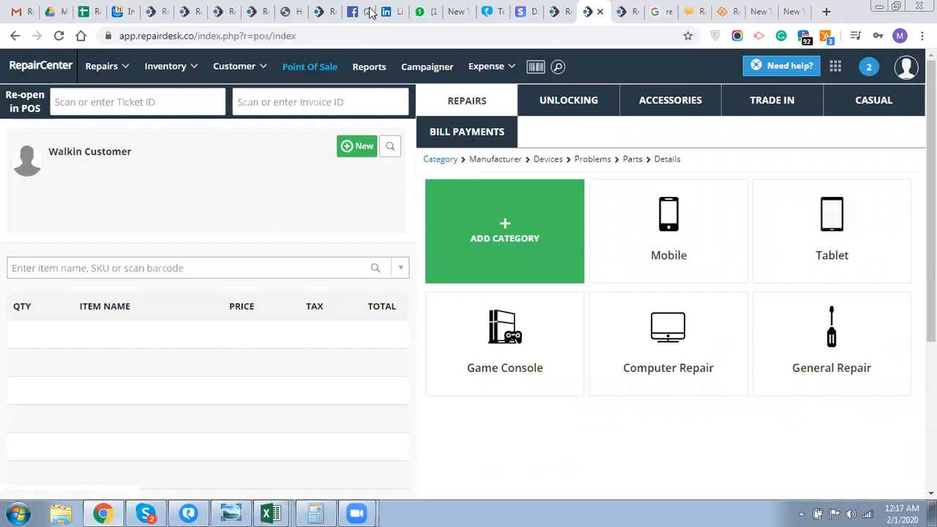
{"action": "left_click", "coordinate": [161, 105]}
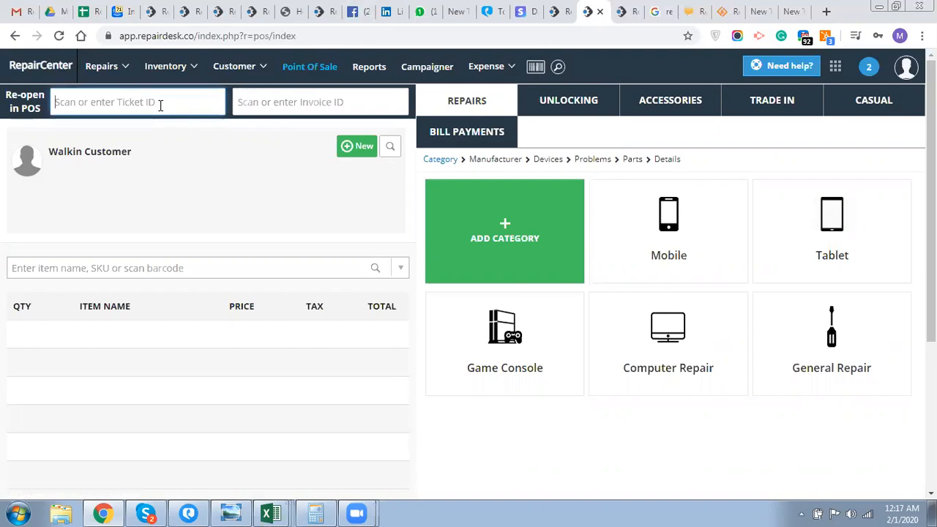
{"action": "type", "text": "T-2"}
{"action": "left_click", "coordinate": [122, 130]}
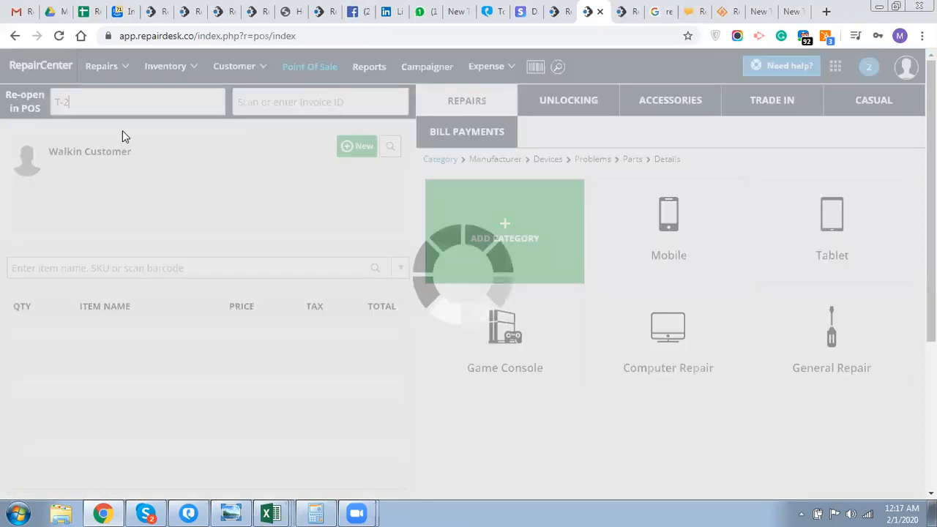
{"action": "scroll", "coordinate": [122, 130], "scroll_direction": "down", "scroll_amount": 2}
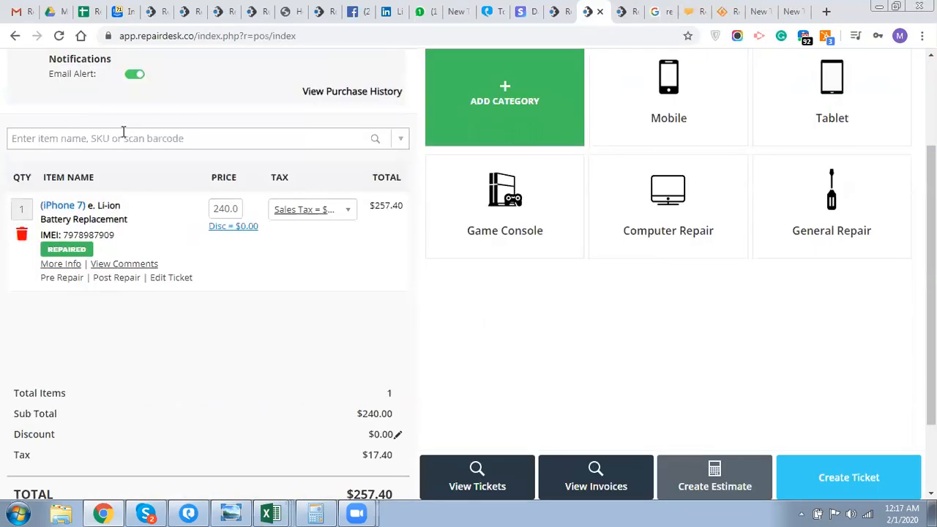
{"action": "scroll", "coordinate": [122, 130], "scroll_direction": "down", "scroll_amount": 1}
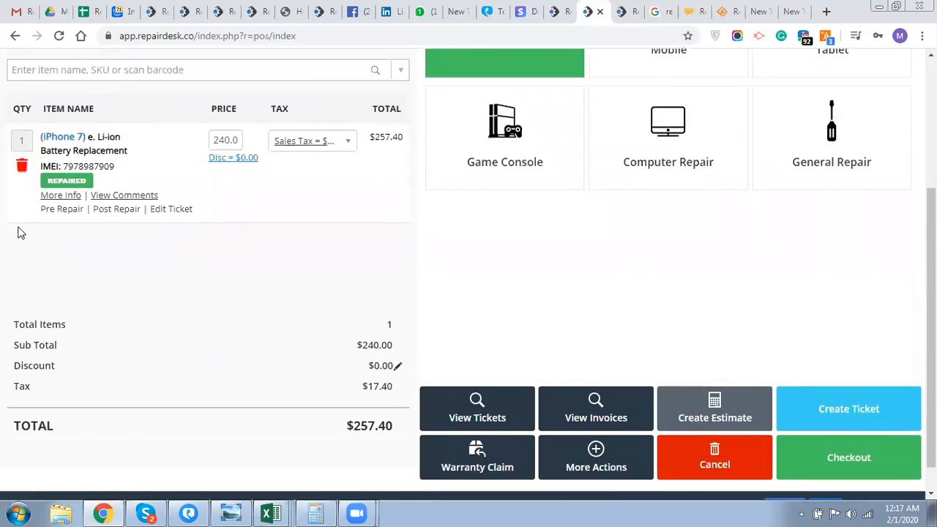
{"action": "left_click", "coordinate": [58, 198]}
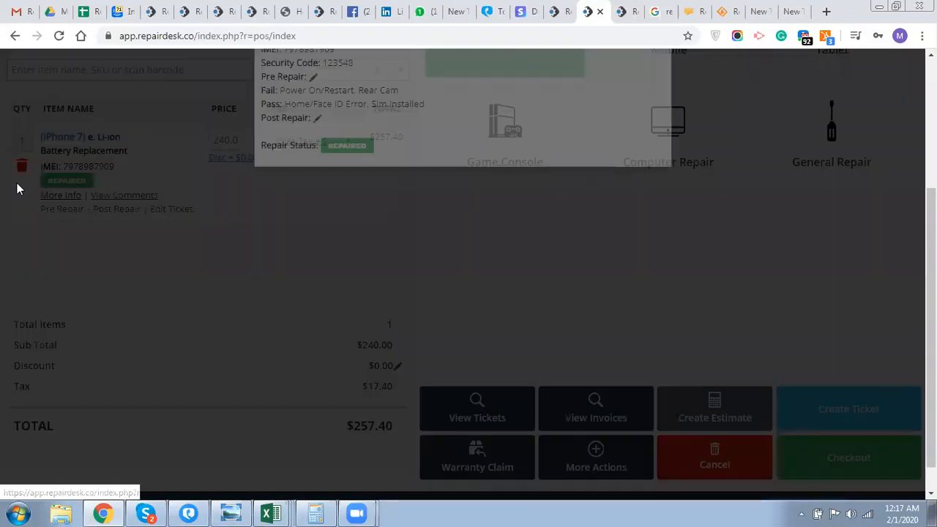
{"action": "triple_click", "coordinate": [388, 141]}
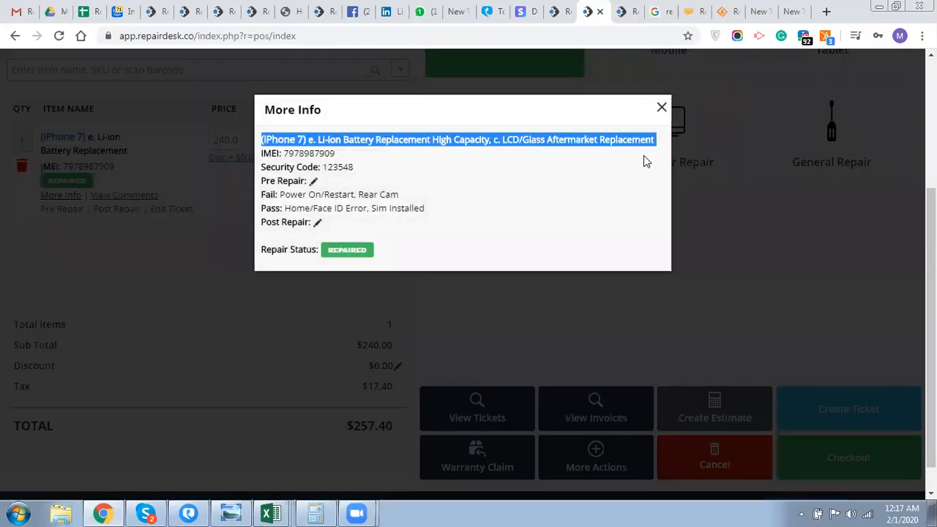
{"action": "left_click", "coordinate": [662, 110]}
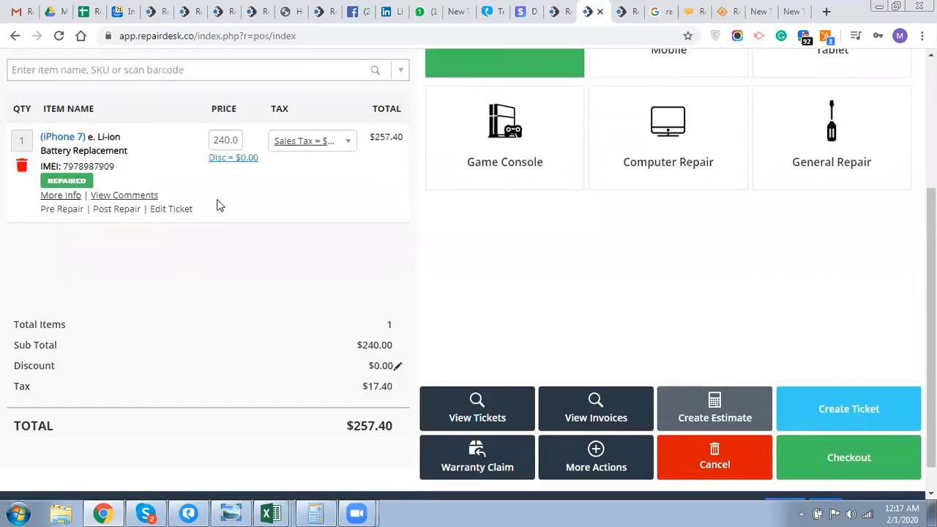
- Apply a 5% discount ($12.00) to the battery replacement, bringing the total to $244.53
{"action": "left_click", "coordinate": [227, 159]}
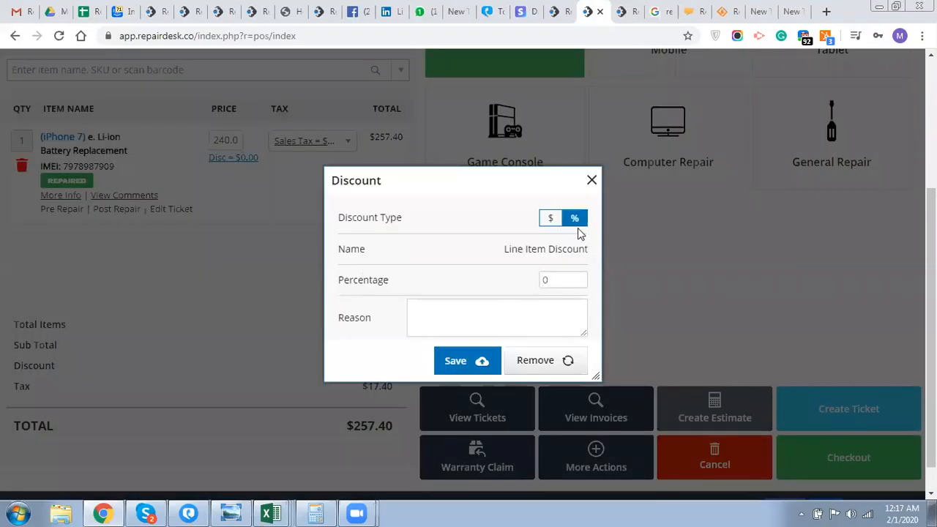
{"action": "left_click", "coordinate": [567, 285]}
{"action": "type", "text": "4"}
{"action": "key", "text": "BackSpace"}
{"action": "type", "text": "5"}
{"action": "left_click", "coordinate": [476, 360]}
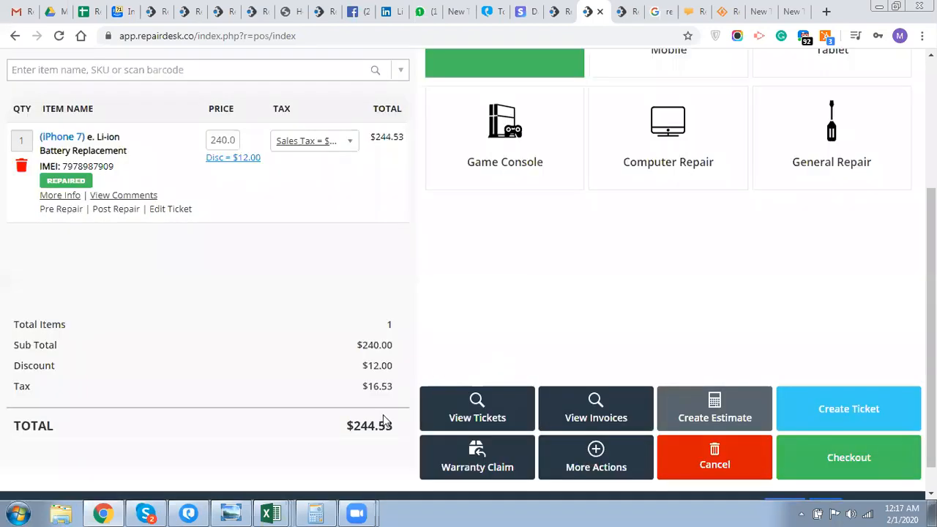
{"action": "triple_click", "coordinate": [378, 421]}
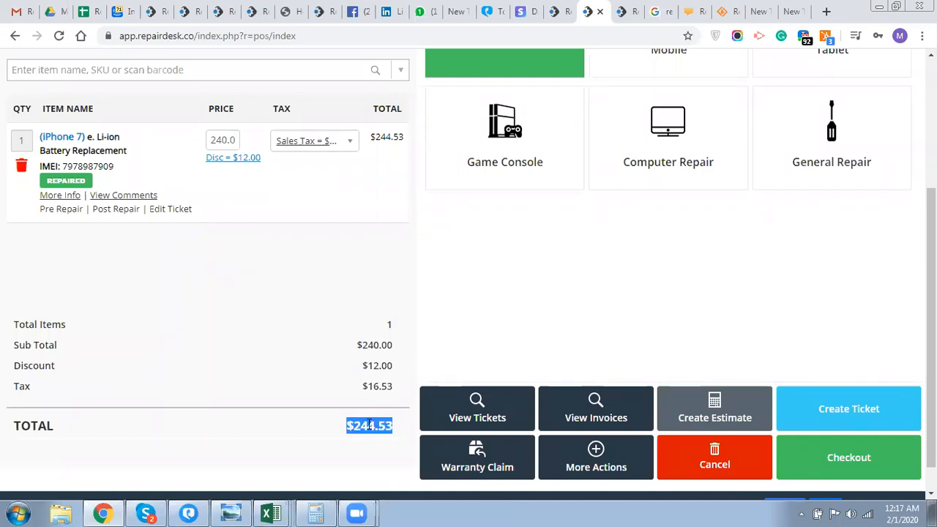
{"action": "scroll", "coordinate": [370, 425], "scroll_direction": "up", "scroll_amount": 2}
{"action": "scroll", "coordinate": [370, 426], "scroll_direction": "down", "scroll_amount": 3}
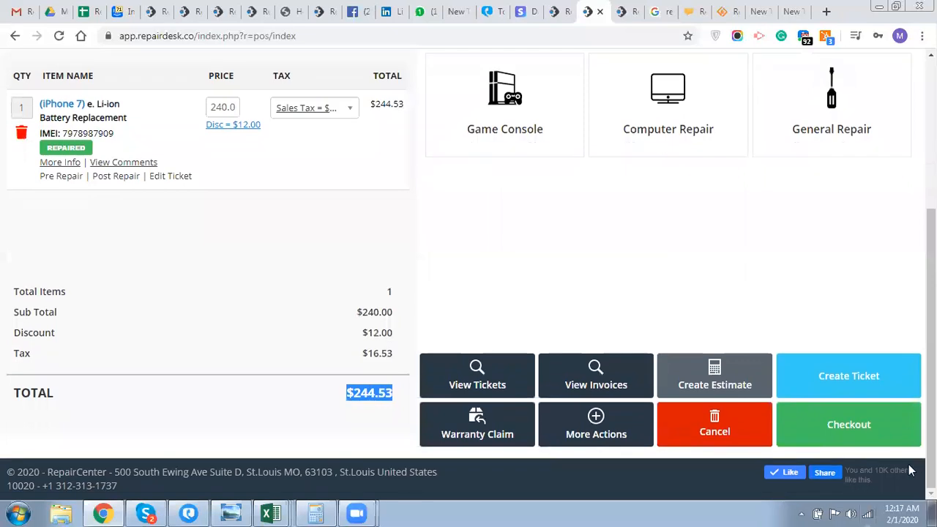
- Check out ticket T-2 with full $244.53 payment, marked Repaired & Collected, leaving the cart empty
{"action": "left_click", "coordinate": [885, 439]}
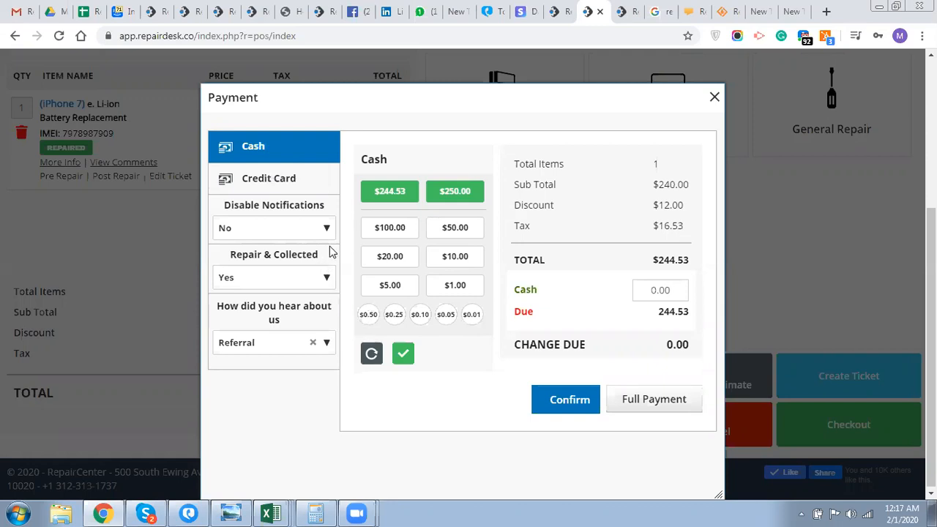
{"action": "left_click_drag", "start_coordinate": [328, 259], "coordinate": [219, 264]}
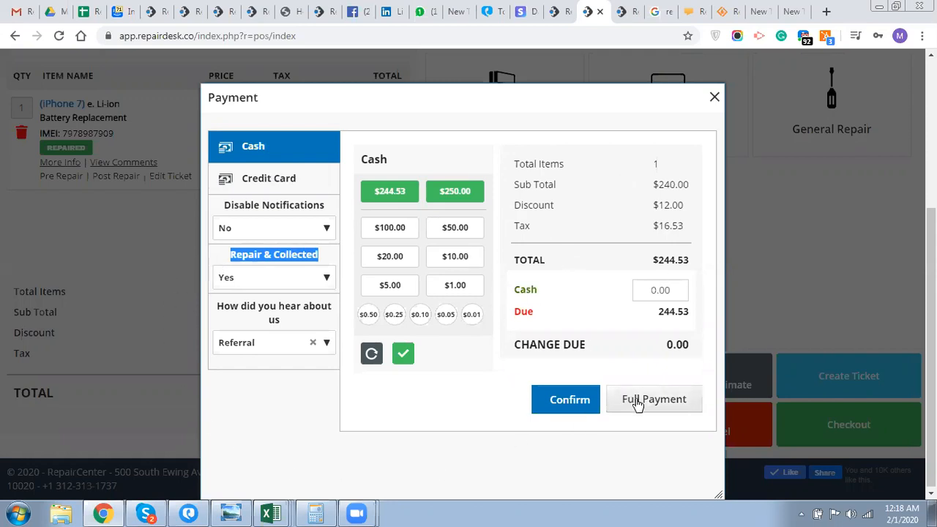
{"action": "left_click", "coordinate": [590, 400]}
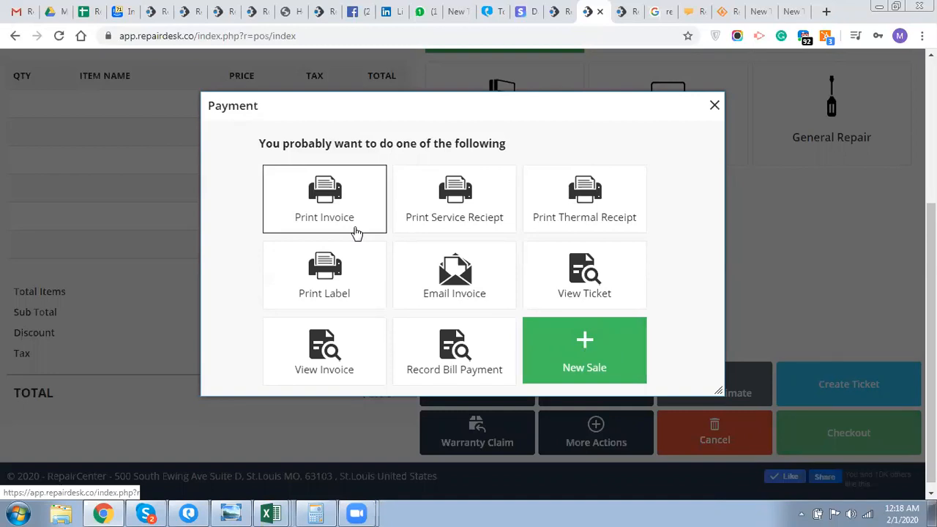
{"action": "left_click", "coordinate": [622, 183]}
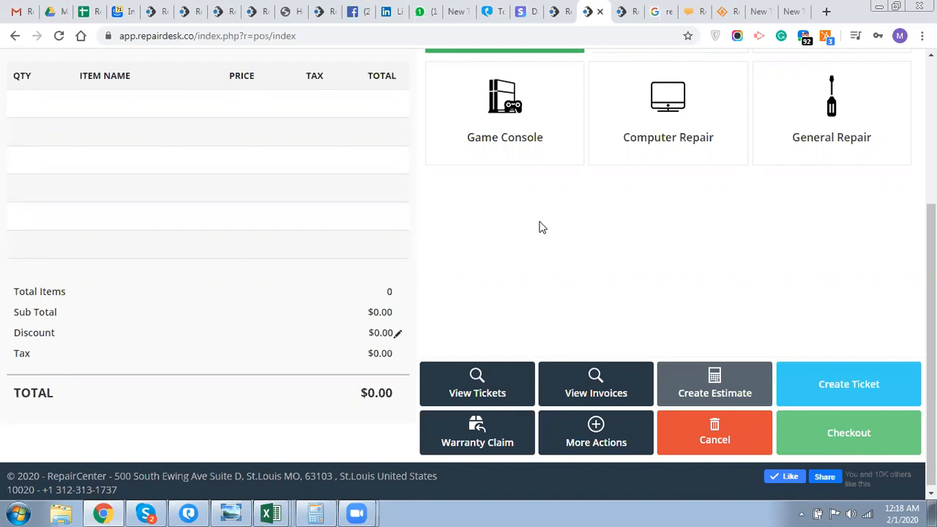
{"action": "scroll", "coordinate": [250, 247], "scroll_direction": "up", "scroll_amount": 3}
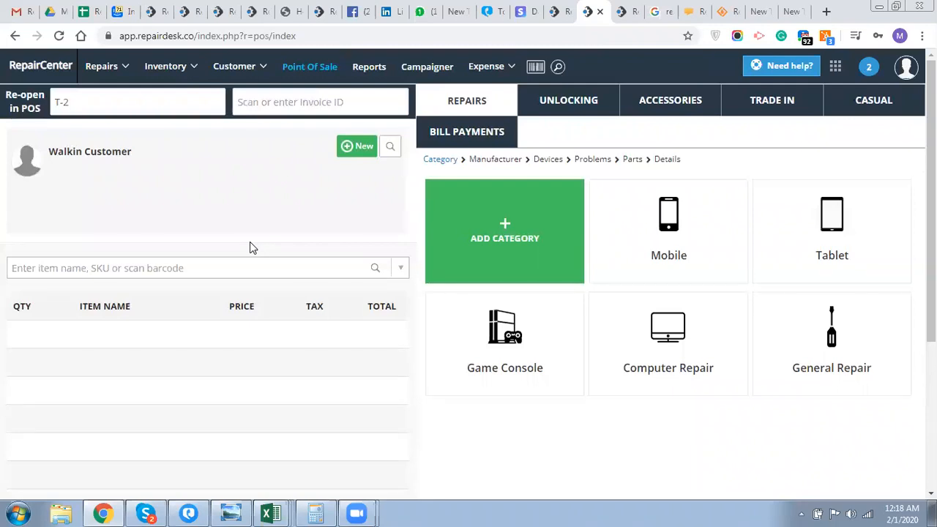
- Open Inventory > Manage Inventory > Mobile, Accessories & Parts and scroll through the listed items
{"action": "mouse_move", "coordinate": [161, 77]}
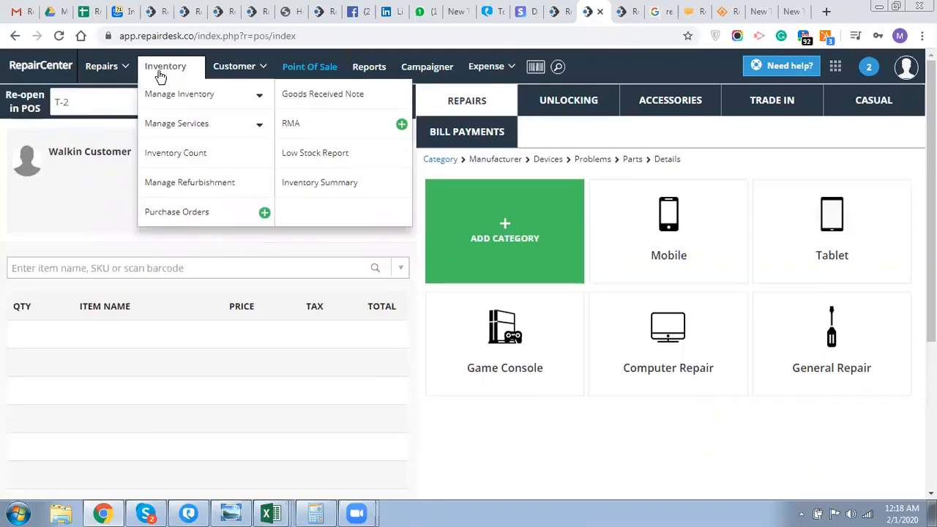
{"action": "left_click", "coordinate": [164, 95]}
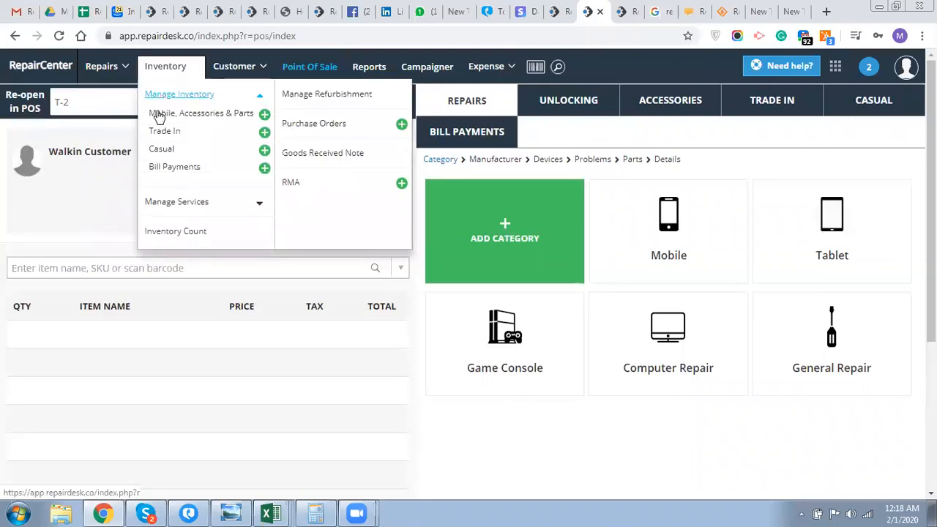
{"action": "left_click", "coordinate": [160, 119]}
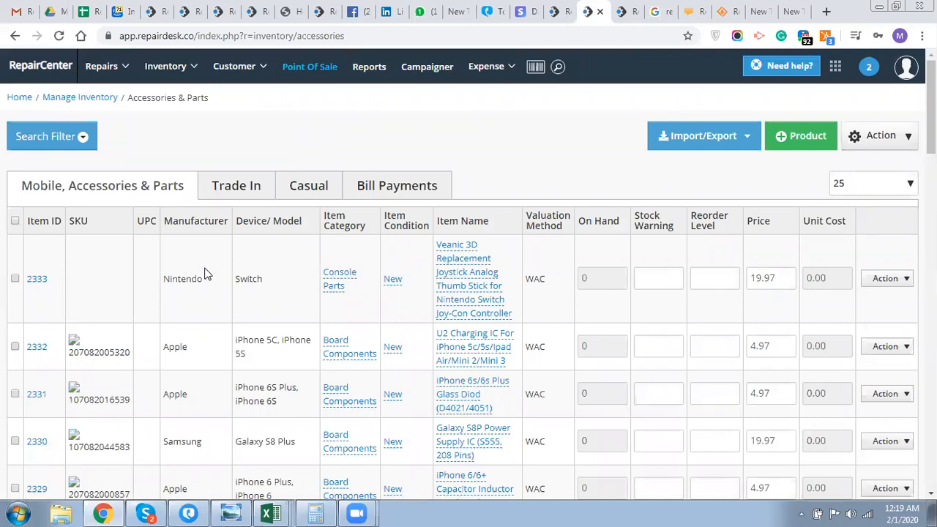
{"action": "scroll", "coordinate": [205, 273], "scroll_direction": "down", "scroll_amount": 1}
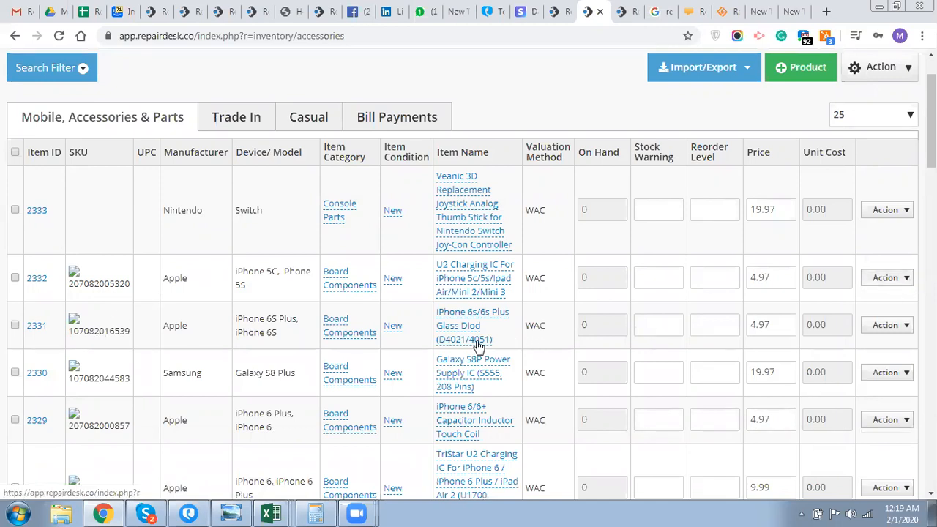
{"action": "scroll", "coordinate": [478, 344], "scroll_direction": "up", "scroll_amount": 1}
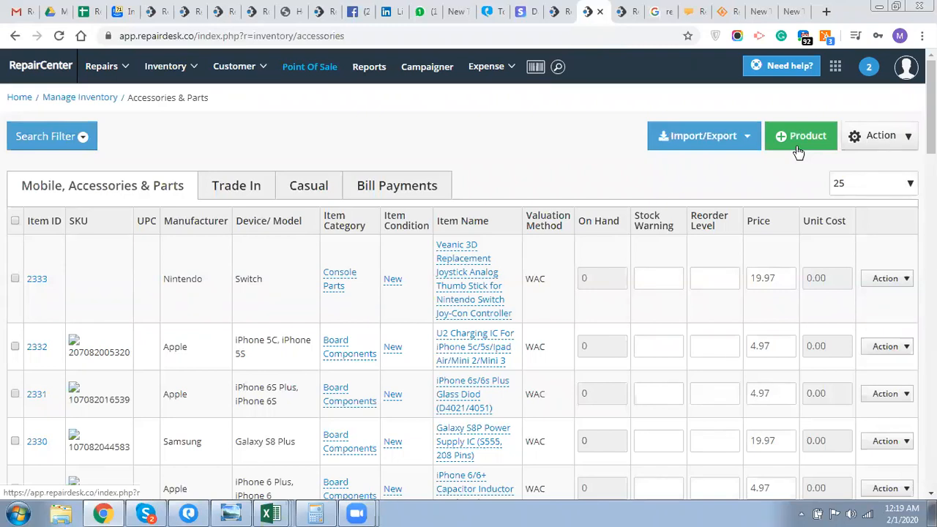
- Open Import Inventory from the Import/Export menu and download the Excel (xls) template file
{"action": "left_click", "coordinate": [750, 149]}
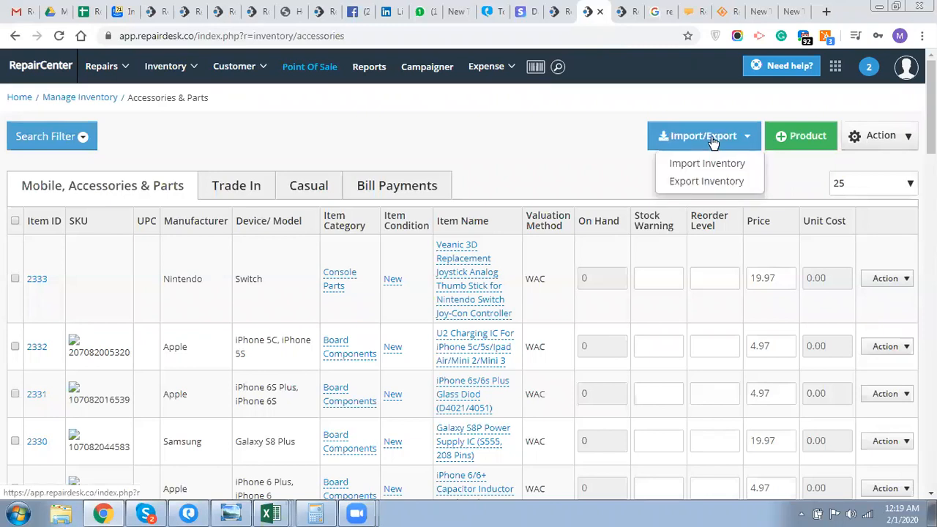
{"action": "left_click", "coordinate": [688, 168]}
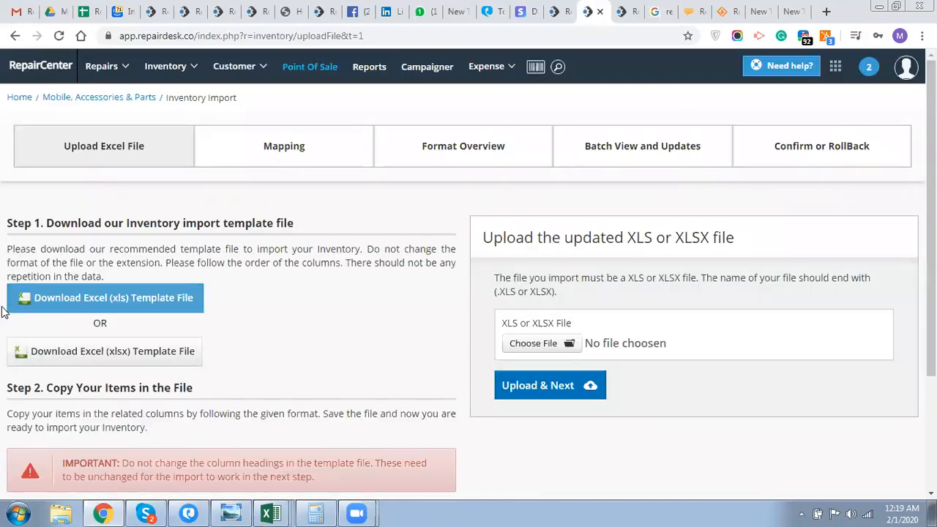
{"action": "left_click", "coordinate": [78, 297]}
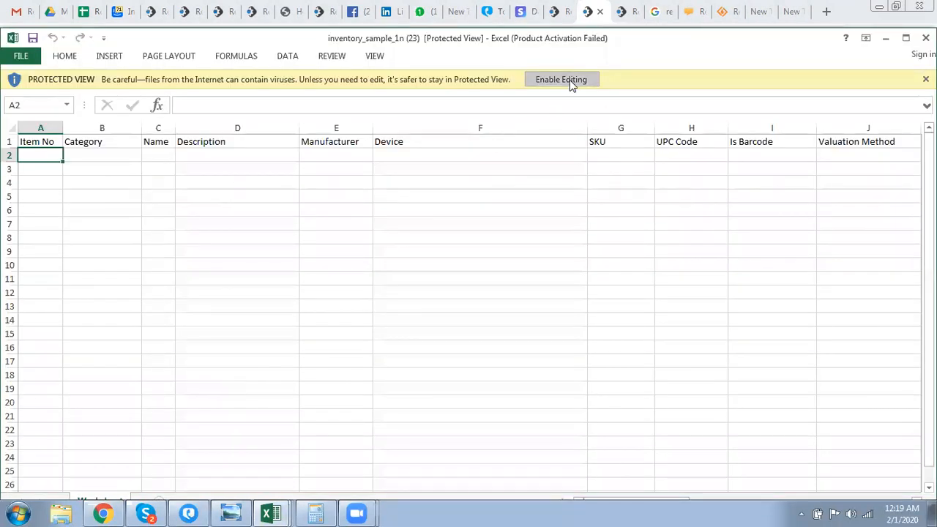
- Enable editing and enter Parts, Accessory, Cable and Phone in Category cells B3–B6
{"action": "left_click", "coordinate": [570, 79]}
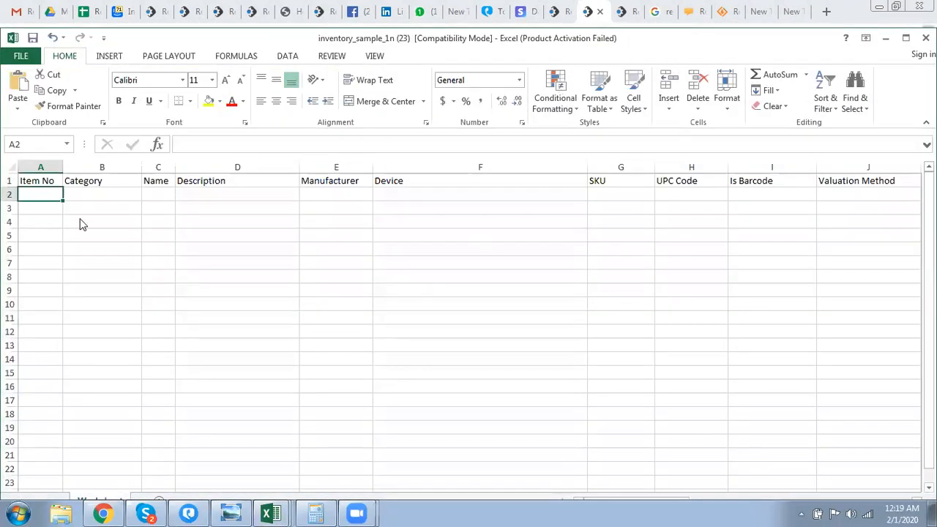
{"action": "left_click", "coordinate": [89, 207]}
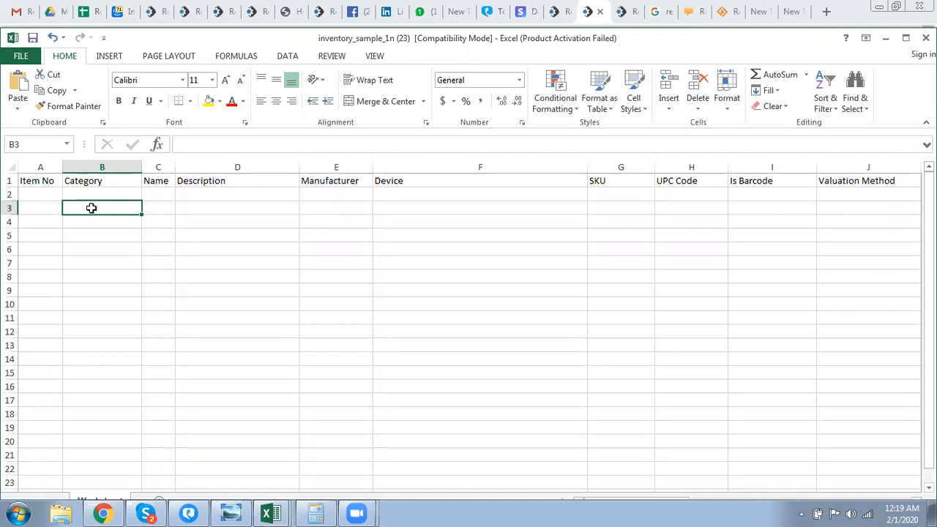
{"action": "type", "text": "Parts"}
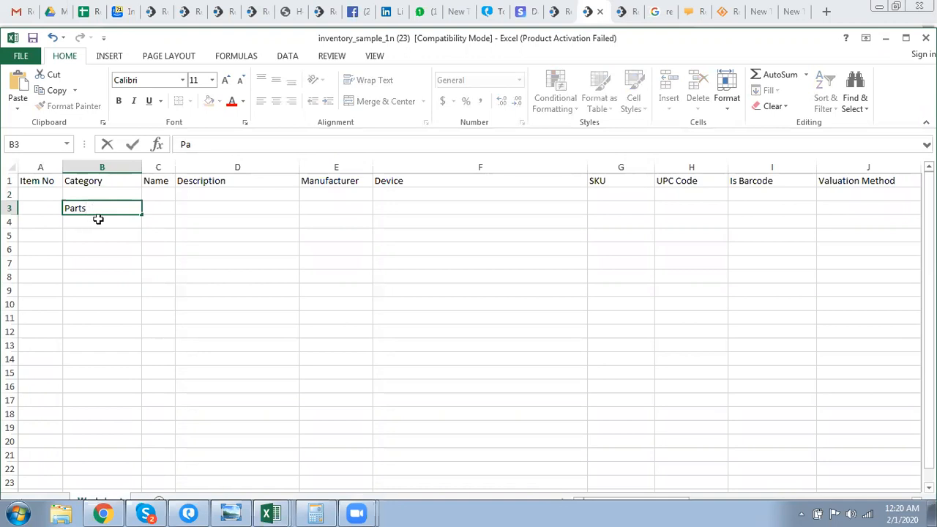
{"action": "double_click", "coordinate": [98, 224]}
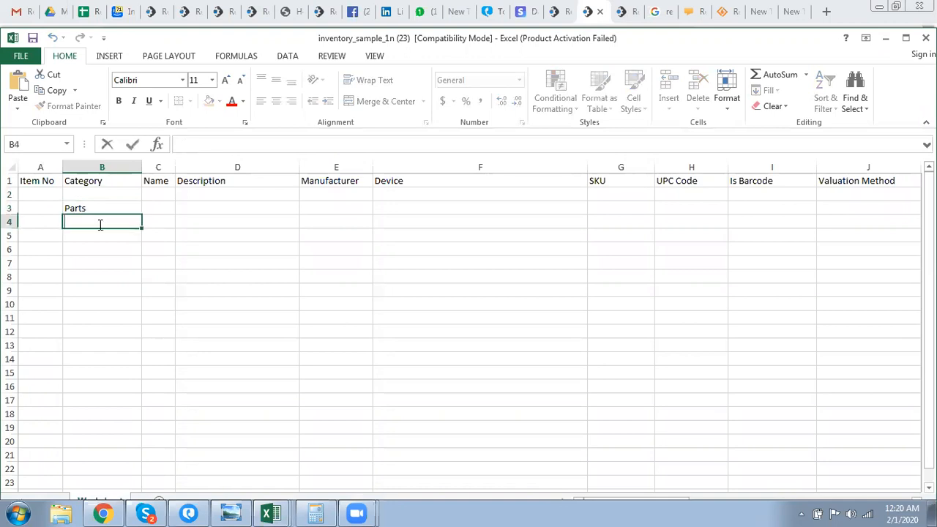
{"action": "type", "text": "Accessory"}
{"action": "double_click", "coordinate": [100, 235]}
{"action": "type", "text": "Cable"}
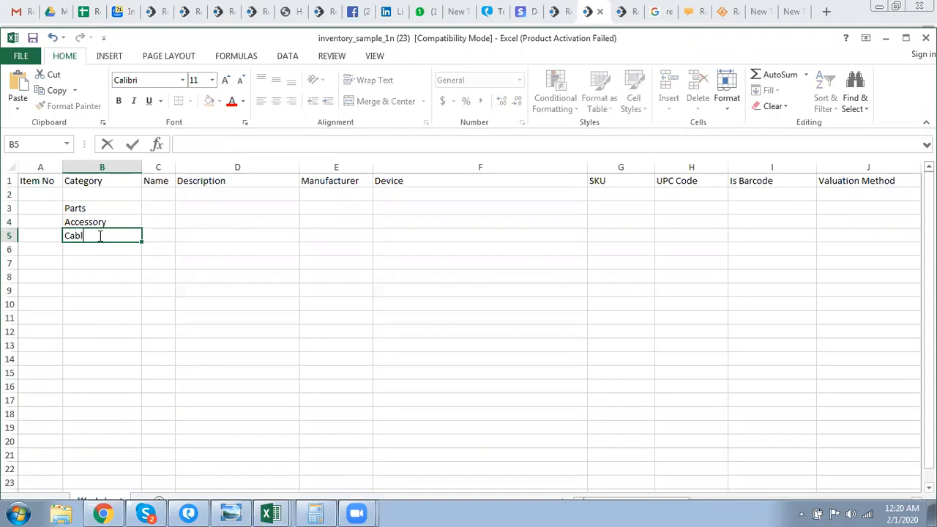
{"action": "double_click", "coordinate": [96, 250]}
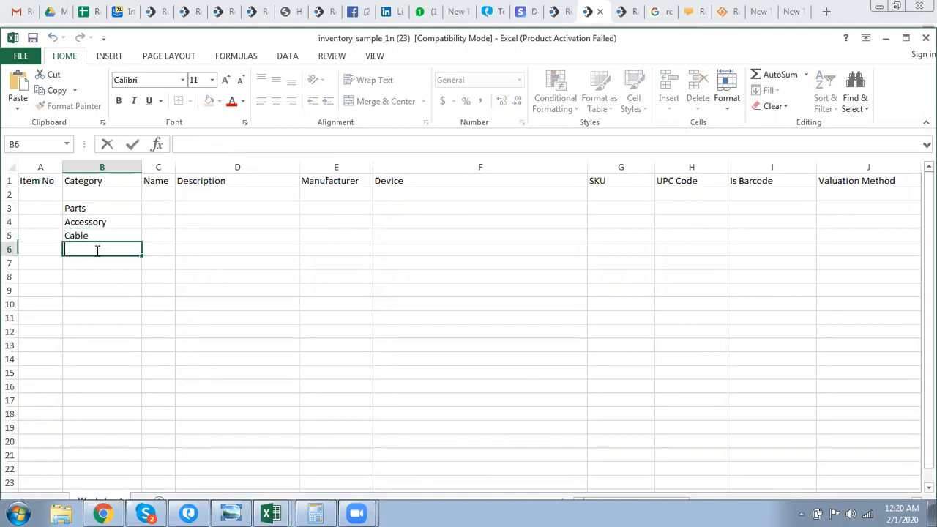
{"action": "type", "text": "Phone"}
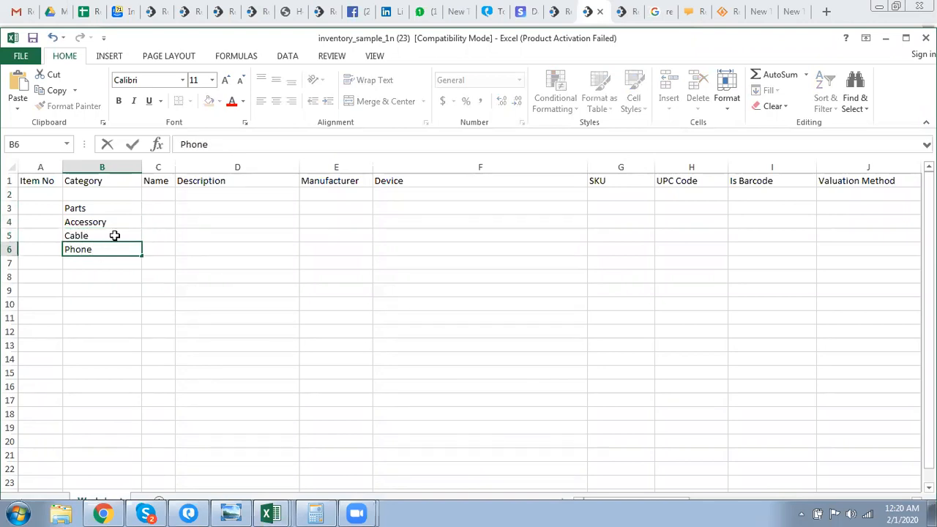
{"action": "left_click", "coordinate": [157, 231]}
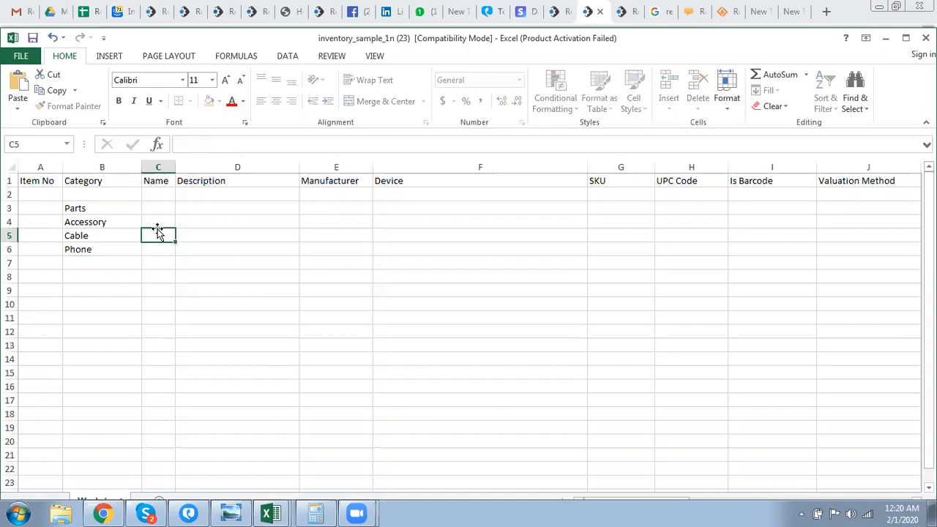
- Step across the price, On hand Quantity, Stock Warning and Re-Order Level columns
{"action": "key", "text": "Right"}
{"action": "key", "text": "Right"}
{"action": "key", "text": "Right"}
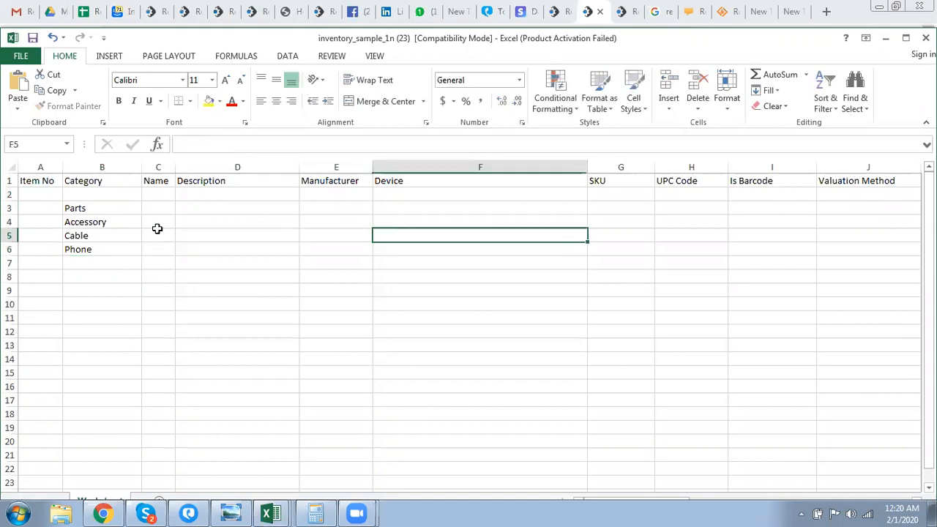
{"action": "key", "text": "Left"}
{"action": "key", "text": "Right"}
{"action": "key", "text": "Right"}
{"action": "key", "text": "Right"}
{"action": "key", "text": "Right"}
{"action": "key", "text": "Right"}
{"action": "key", "text": "Right"}
{"action": "key", "text": "Right"}
{"action": "key", "text": "Right"}
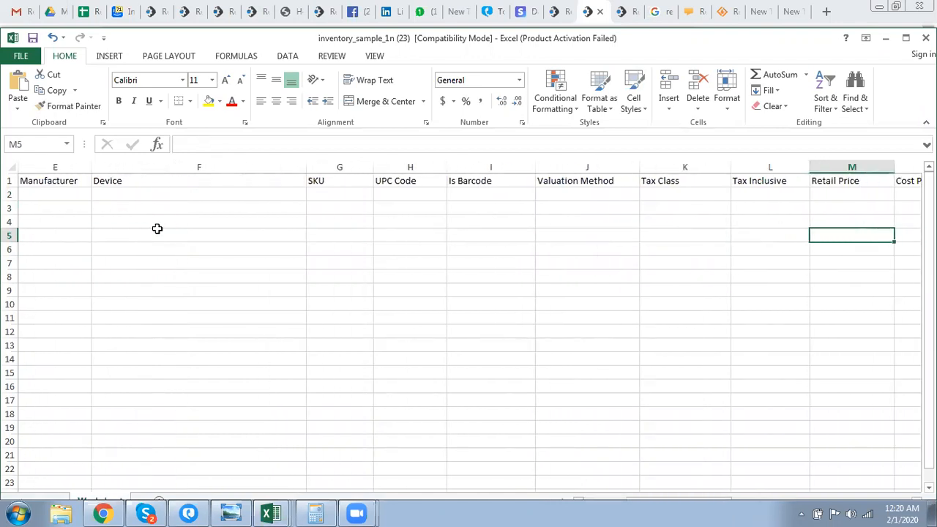
{"action": "key", "text": "Right"}
{"action": "key", "text": "Right"}
{"action": "key", "text": "Right"}
{"action": "key", "text": "Right"}
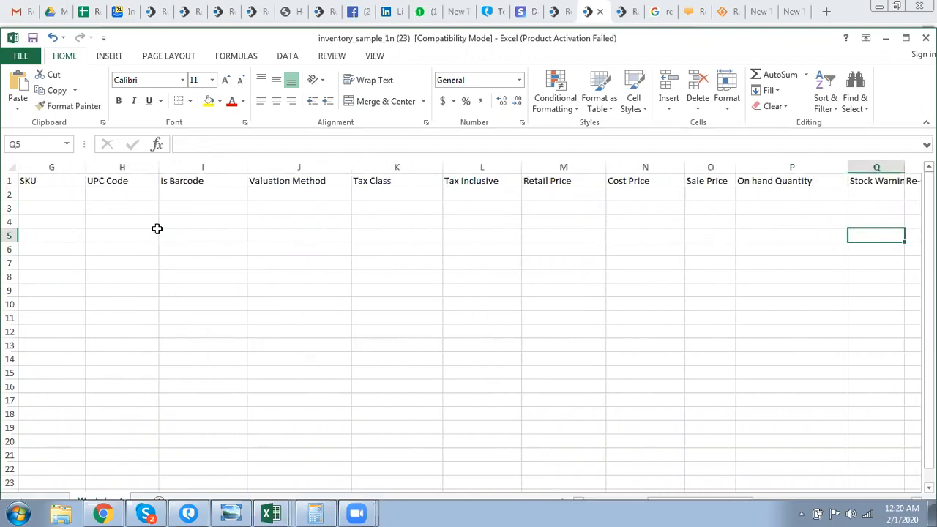
{"action": "key", "text": "Left"}
{"action": "key", "text": "Up"}
{"action": "key", "text": "Up"}
{"action": "key", "text": "Up"}
{"action": "key", "text": "Down"}
{"action": "key", "text": "Down"}
{"action": "key", "text": "Down"}
{"action": "key", "text": "Up"}
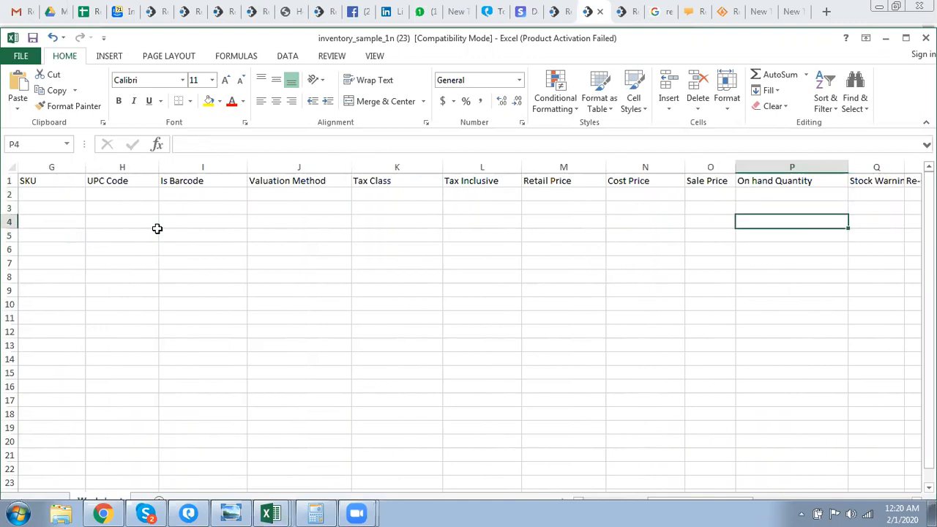
{"action": "key", "text": "Right"}
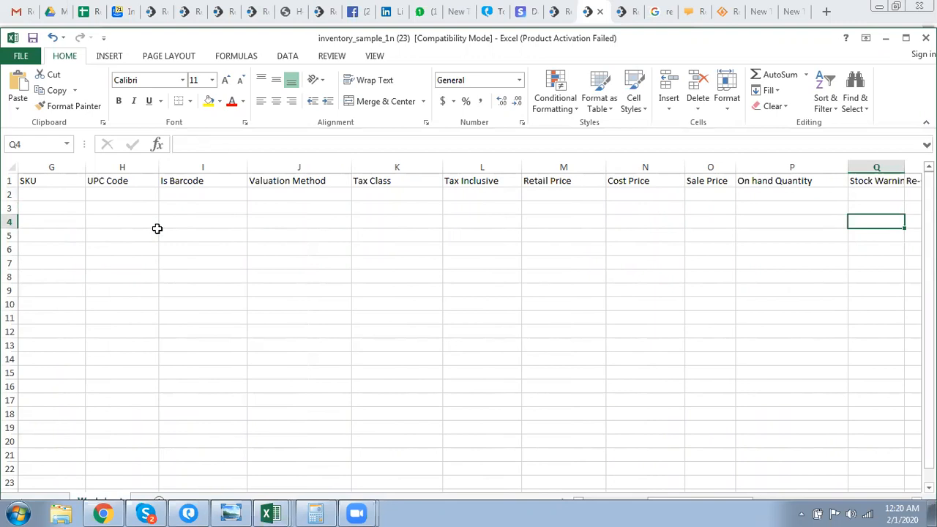
{"action": "key", "text": "Left"}
{"action": "key", "text": "Right"}
{"action": "key", "text": "Right"}
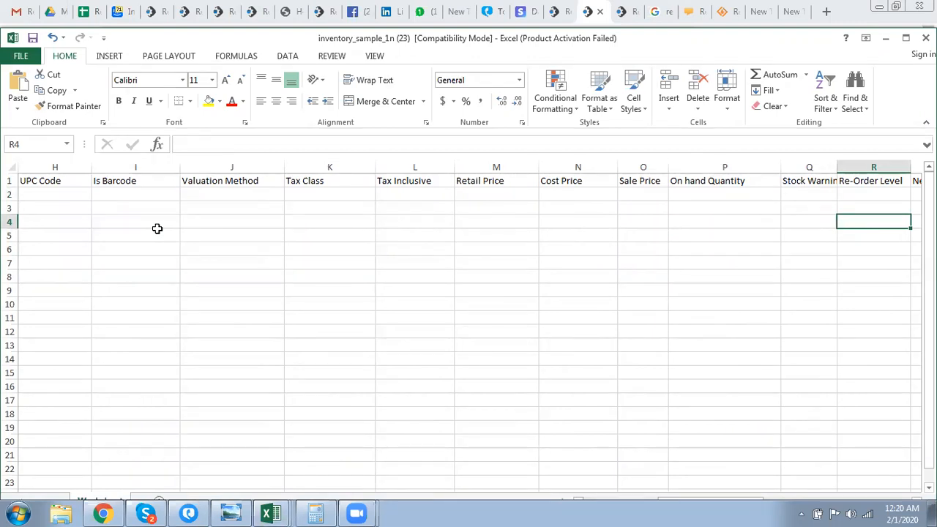
{"action": "key", "text": "Left"}
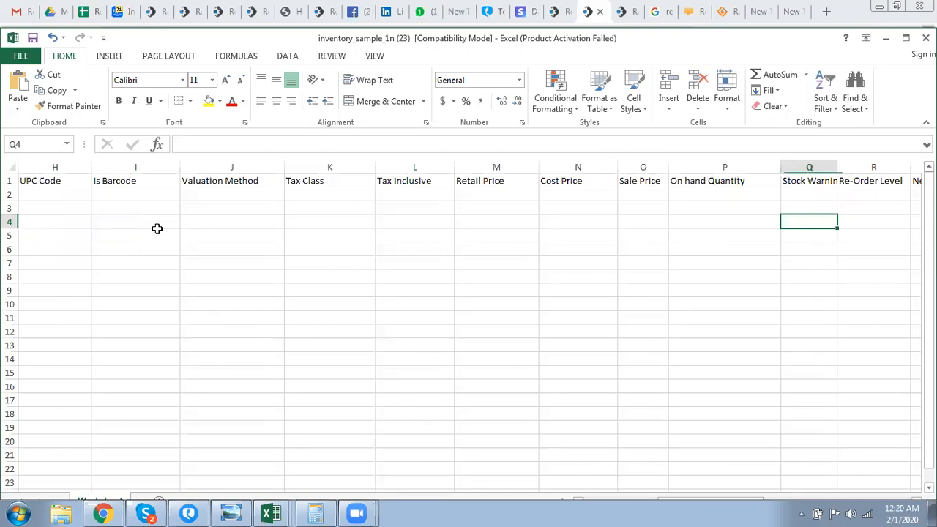
{"action": "key", "text": "Left"}
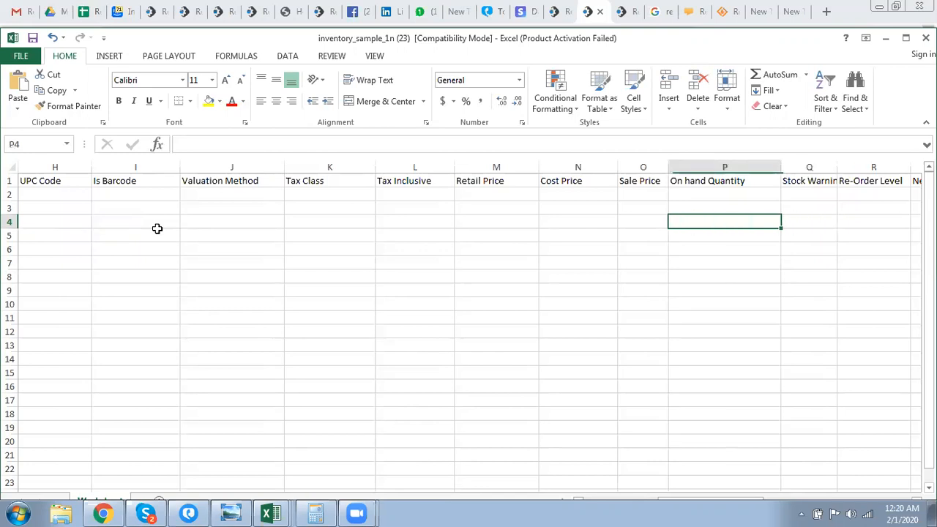
{"action": "key", "text": "Left"}
{"action": "key", "text": "Left"}
{"action": "key", "text": "Left"}
{"action": "key", "text": "Left"}
{"action": "key", "text": "Left"}
{"action": "key", "text": "Left"}
{"action": "key", "text": "Left"}
{"action": "key", "text": "Left"}
{"action": "key", "text": "Left"}
{"action": "key", "text": "Left"}
{"action": "key", "text": "Left"}
{"action": "key", "text": "Left"}
{"action": "key", "text": "Left"}
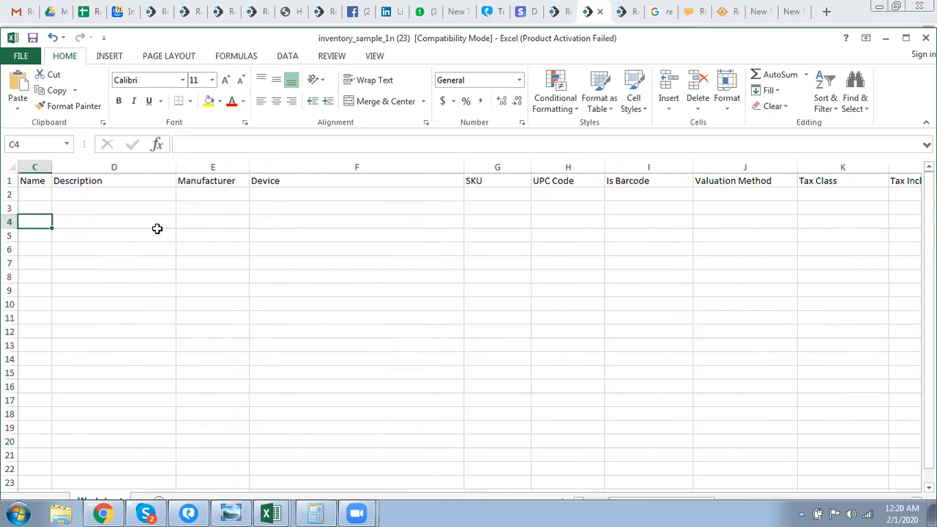
- Check the Description, Name, Item No, Manufacturer, SKU and Device columns of the template
{"action": "left_click", "coordinate": [156, 228]}
{"action": "key", "text": "Left"}
{"action": "key", "text": "Left"}
{"action": "key", "text": "Left"}
{"action": "key", "text": "Up"}
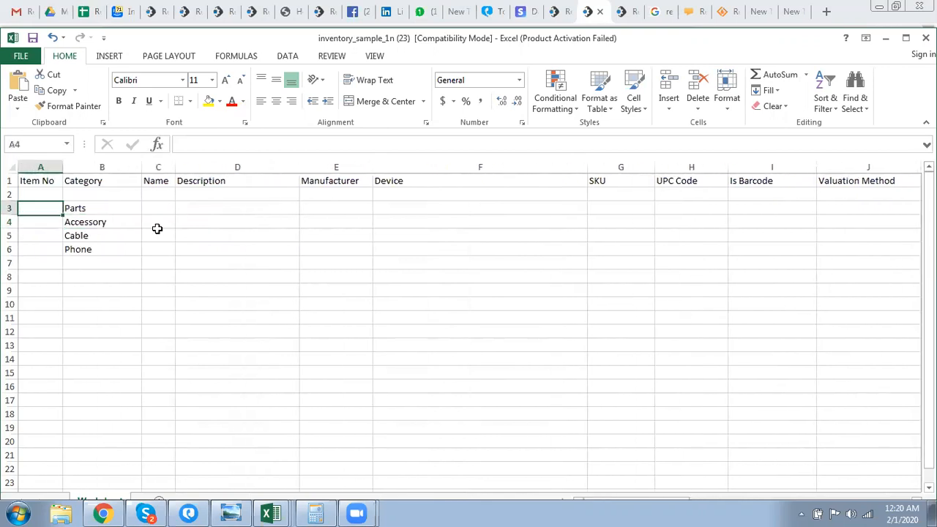
{"action": "key", "text": "Down"}
{"action": "key", "text": "Down"}
{"action": "key", "text": "Down"}
{"action": "key", "text": "Down"}
{"action": "key", "text": "Down"}
{"action": "key", "text": "Up"}
{"action": "key", "text": "Up"}
{"action": "key", "text": "Down"}
{"action": "key", "text": "Down"}
{"action": "key", "text": "Down"}
{"action": "key", "text": "Down"}
{"action": "key", "text": "Up"}
{"action": "key", "text": "Up"}
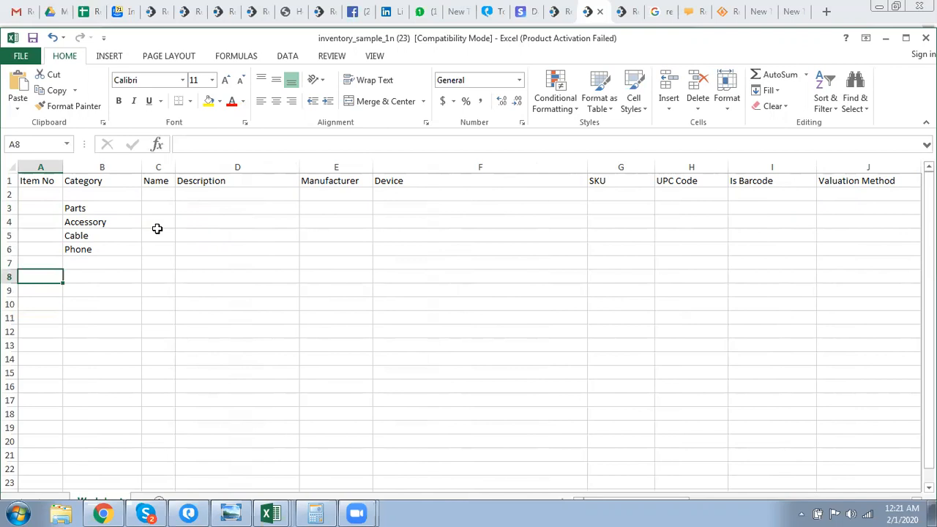
{"action": "left_click", "coordinate": [306, 249]}
{"action": "left_click", "coordinate": [608, 253]}
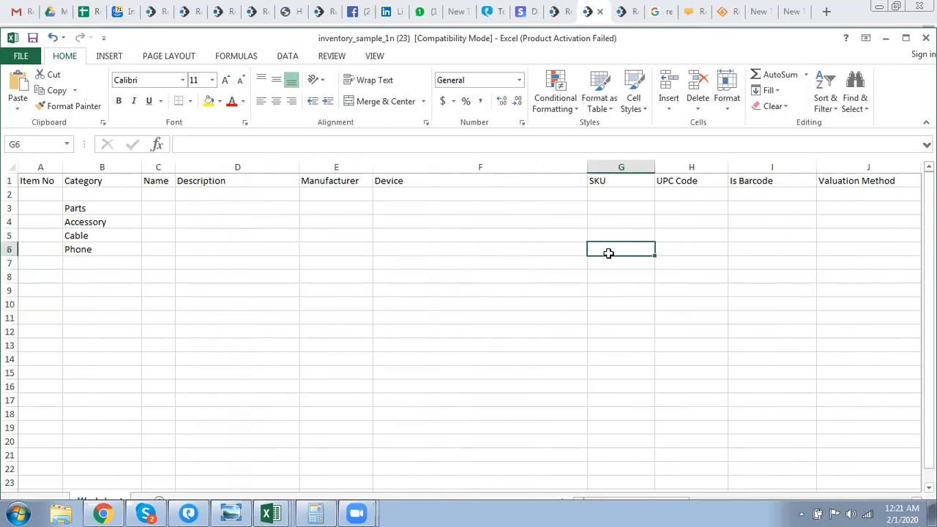
{"action": "left_click", "coordinate": [550, 250]}
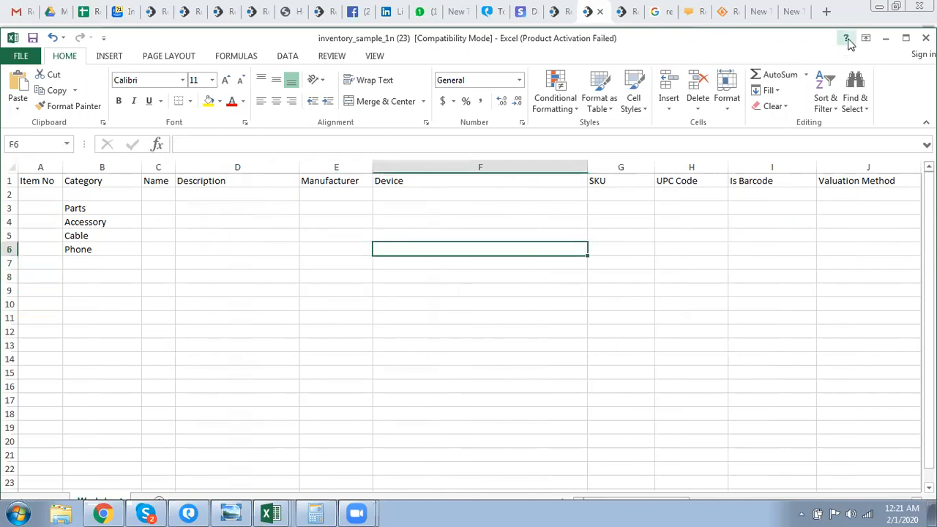
- Minimize Excel and open Inventory > Manage Services > Repairs to list repair services and prices
{"action": "left_click", "coordinate": [885, 38]}
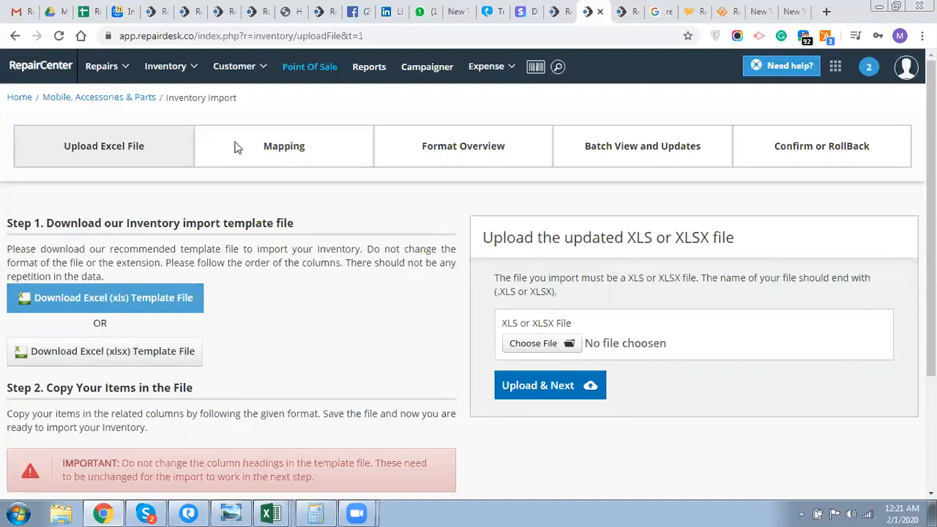
{"action": "left_click", "coordinate": [173, 72]}
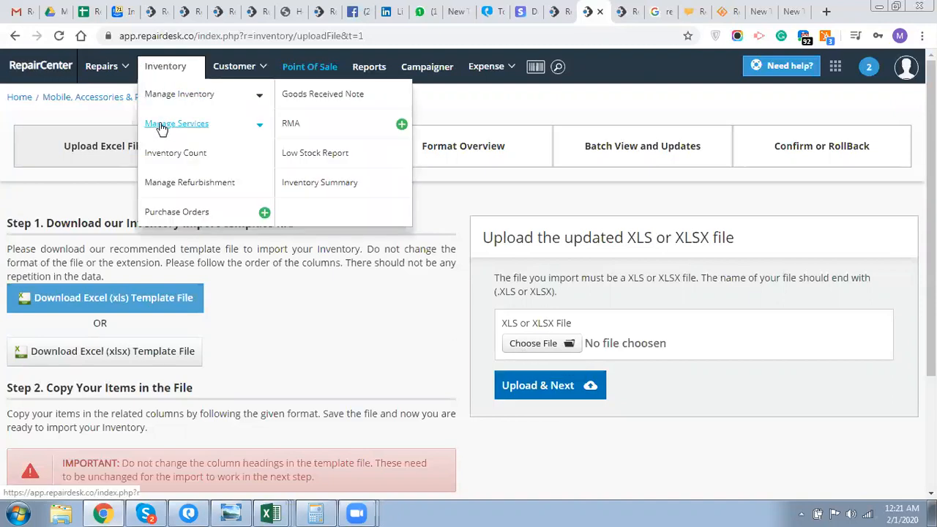
{"action": "left_click", "coordinate": [163, 126]}
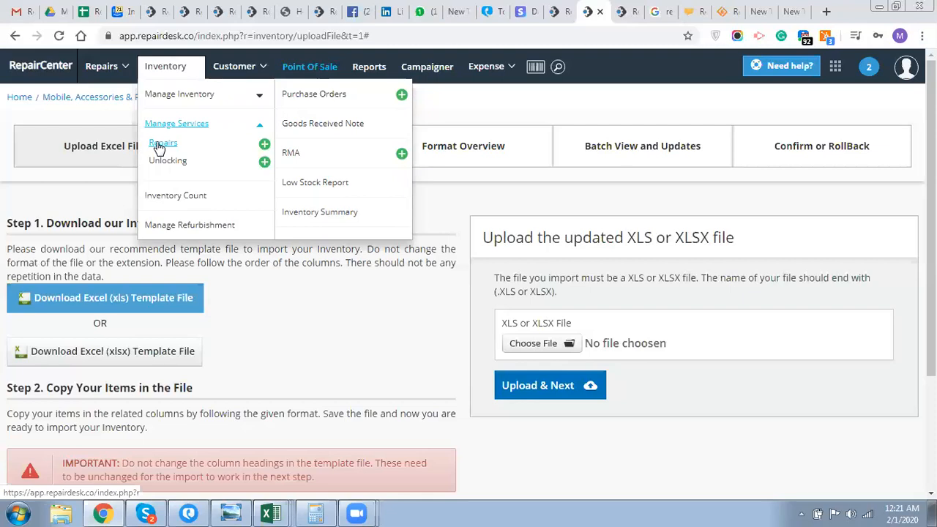
{"action": "left_click", "coordinate": [159, 145]}
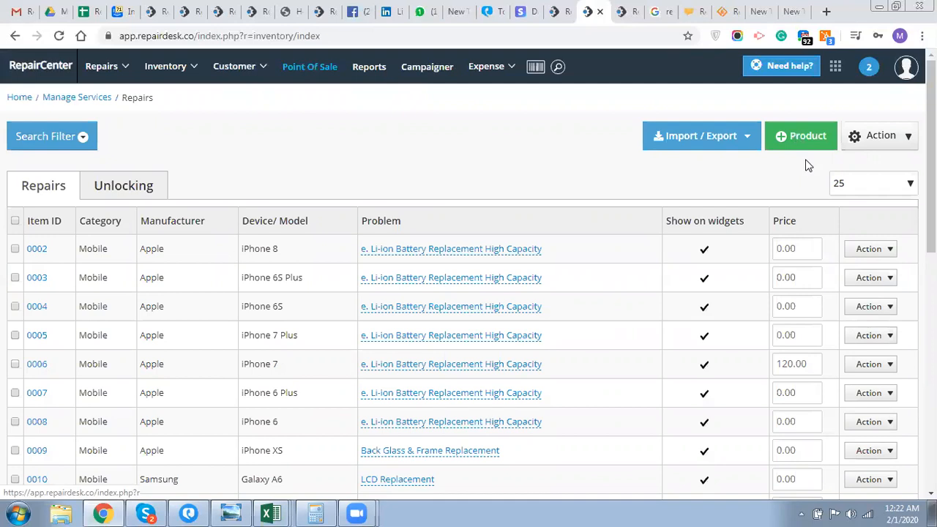
{"action": "left_click", "coordinate": [738, 148]}
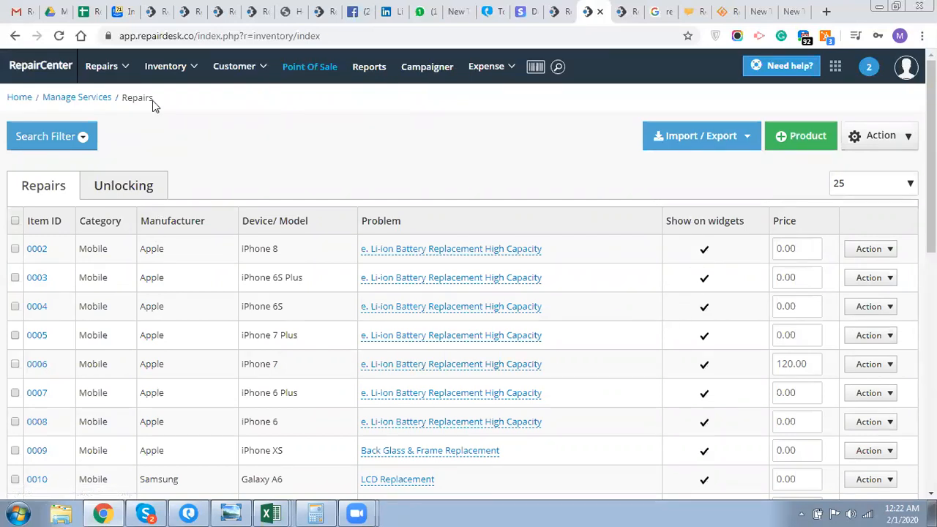
- Open Campaigner and review the Airtime Sold, Sold Items and Repair Jobs draft campaigns
{"action": "mouse_move", "coordinate": [167, 73]}
{"action": "left_click", "coordinate": [429, 68]}
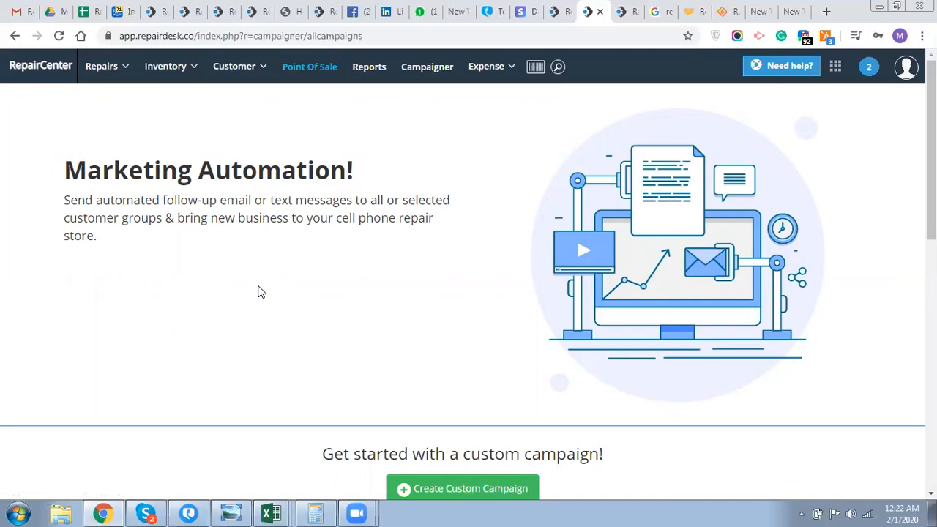
{"action": "scroll", "coordinate": [257, 292], "scroll_direction": "down", "scroll_amount": 4}
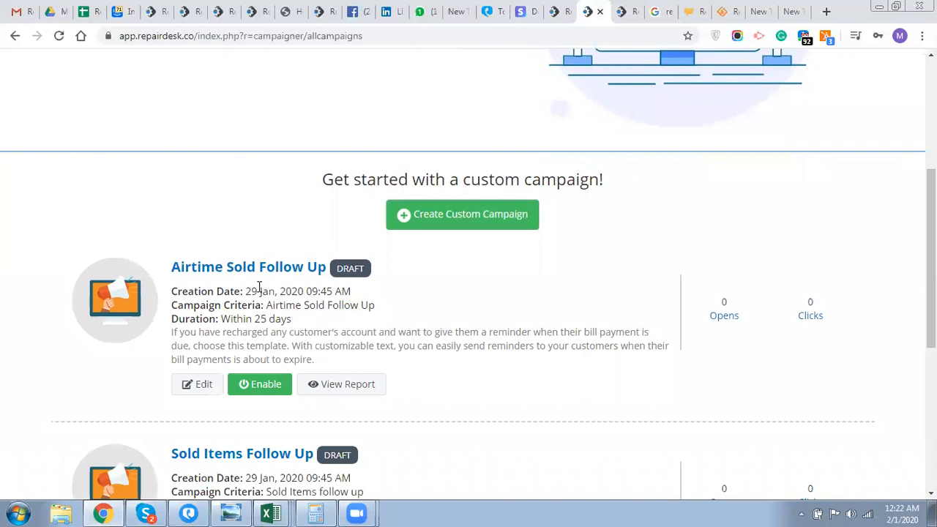
{"action": "scroll", "coordinate": [257, 290], "scroll_direction": "down", "scroll_amount": 2}
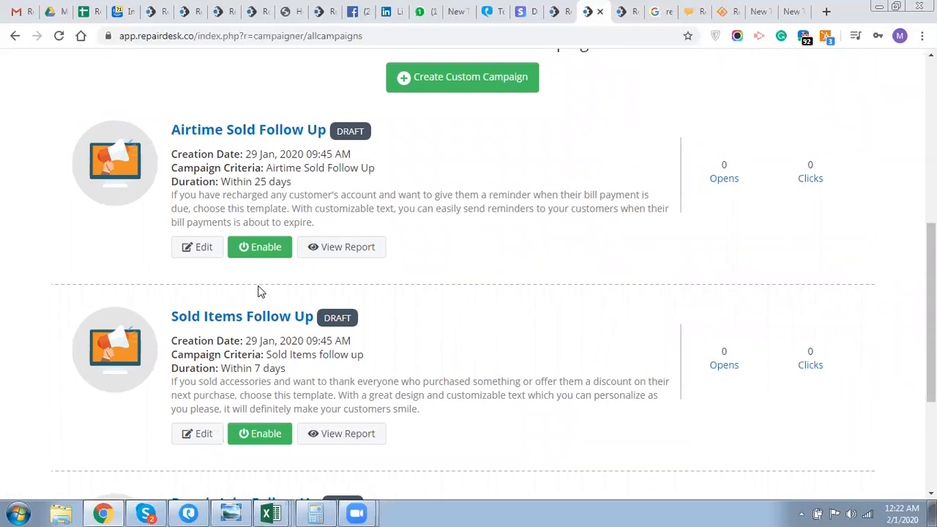
{"action": "scroll", "coordinate": [260, 292], "scroll_direction": "up", "scroll_amount": 1}
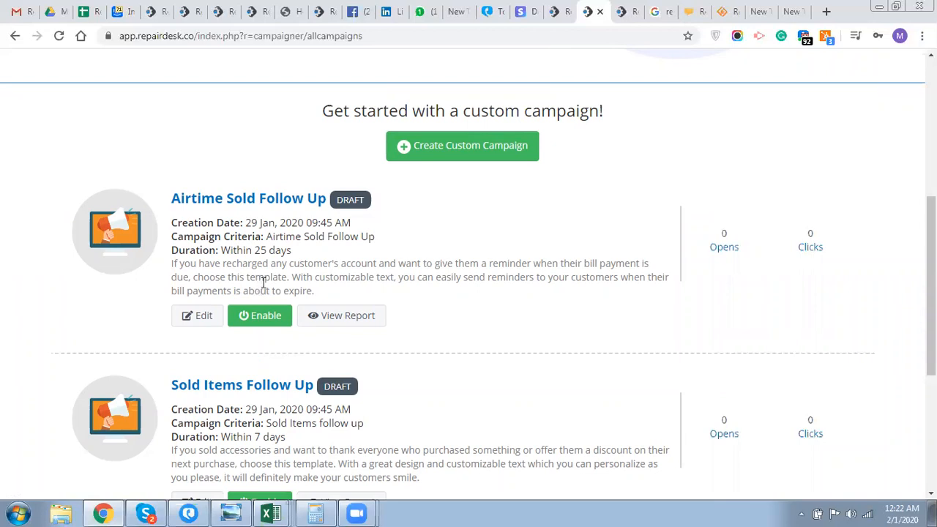
{"action": "scroll", "coordinate": [263, 281], "scroll_direction": "down", "scroll_amount": 1}
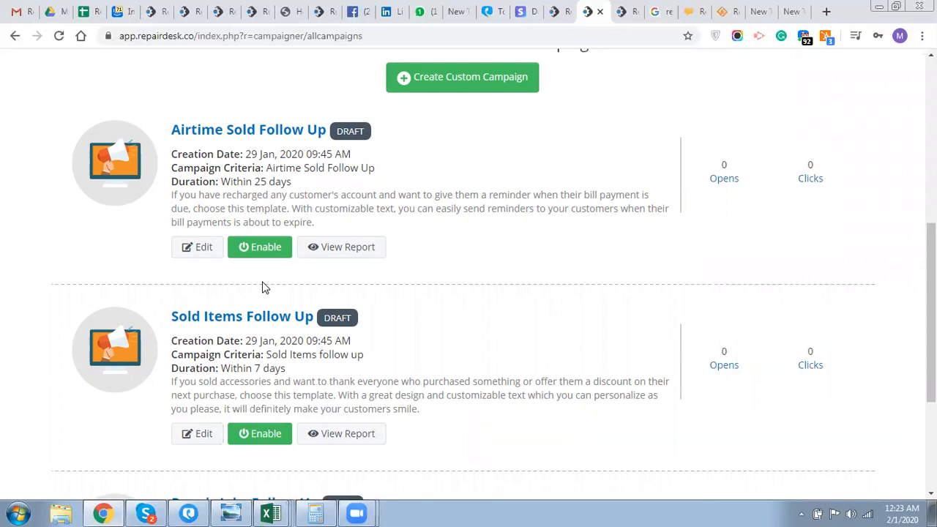
{"action": "scroll", "coordinate": [263, 289], "scroll_direction": "down", "scroll_amount": 2}
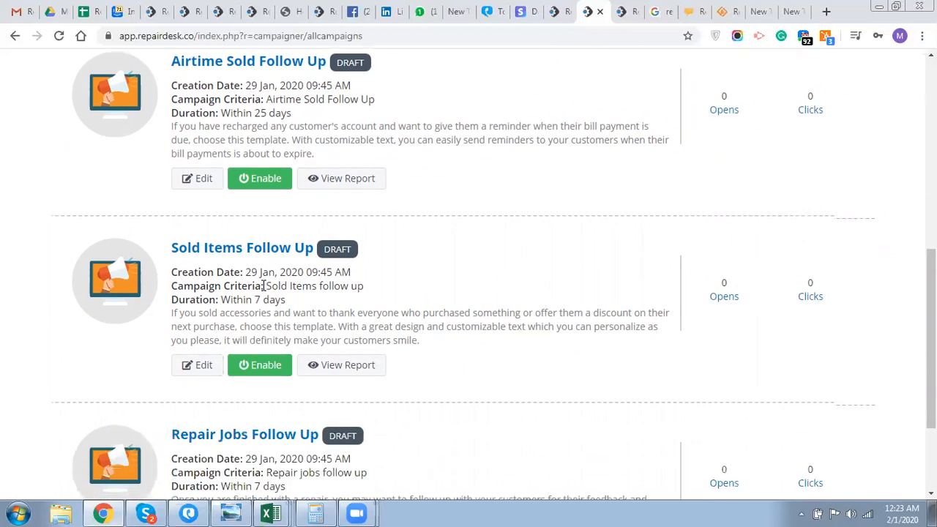
{"action": "scroll", "coordinate": [263, 291], "scroll_direction": "down", "scroll_amount": 1}
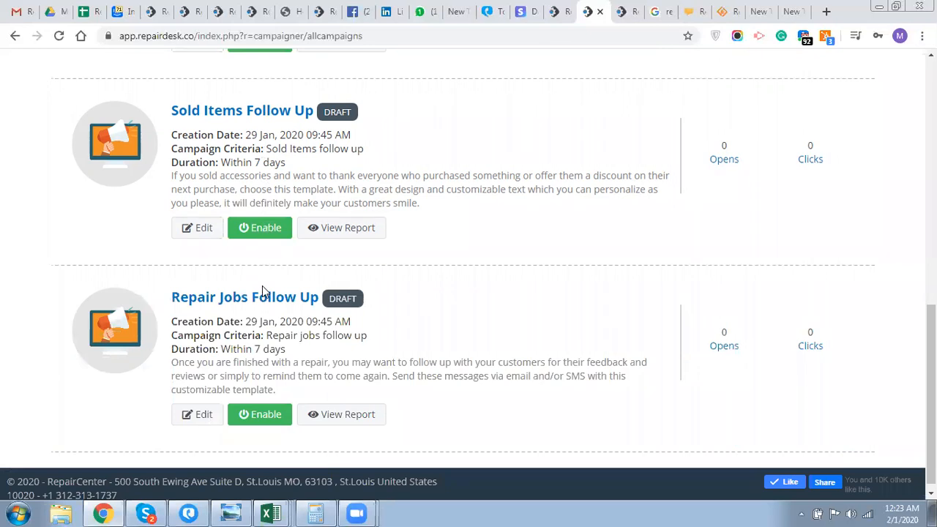
{"action": "scroll", "coordinate": [263, 290], "scroll_direction": "up", "scroll_amount": 6}
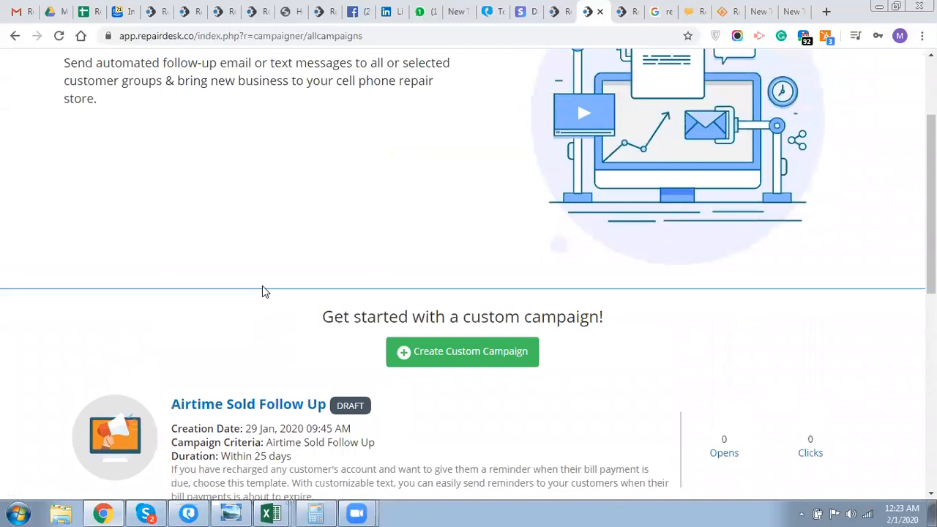
{"action": "scroll", "coordinate": [262, 292], "scroll_direction": "up", "scroll_amount": 2}
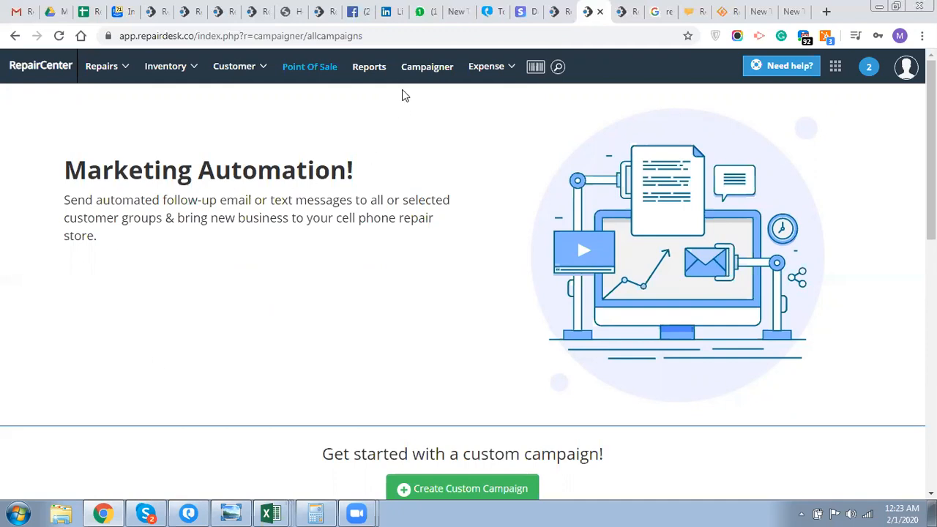
{"action": "left_click", "coordinate": [378, 70]}
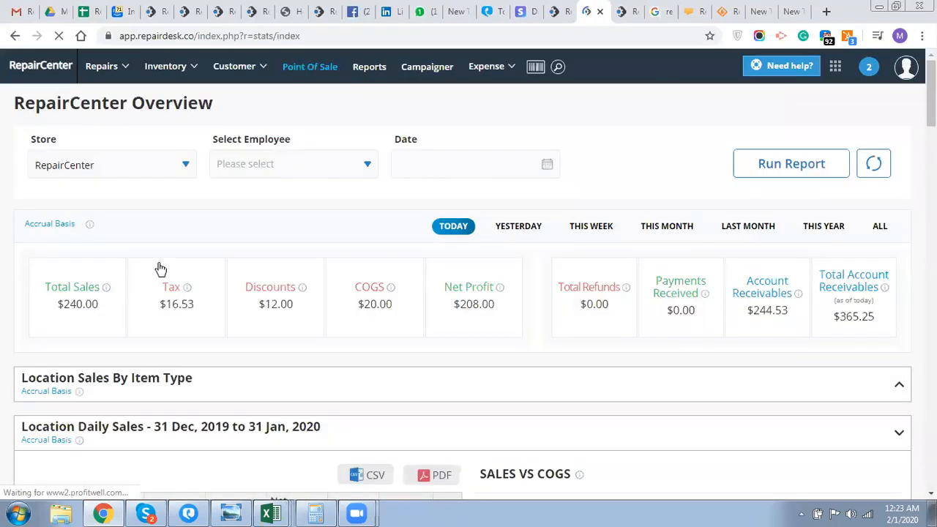
{"action": "scroll", "coordinate": [159, 273], "scroll_direction": "down", "scroll_amount": 1}
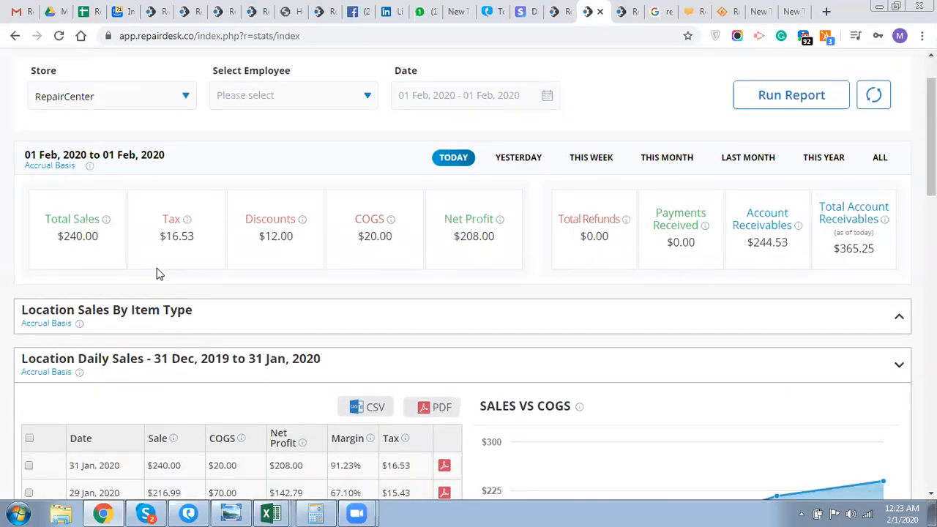
{"action": "scroll", "coordinate": [159, 273], "scroll_direction": "up", "scroll_amount": 1}
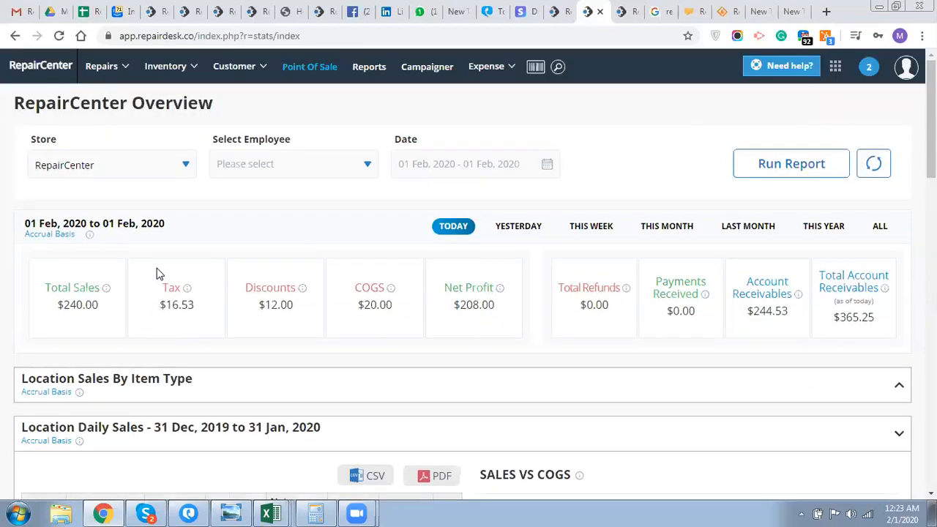
{"action": "scroll", "coordinate": [159, 274], "scroll_direction": "down", "scroll_amount": 2}
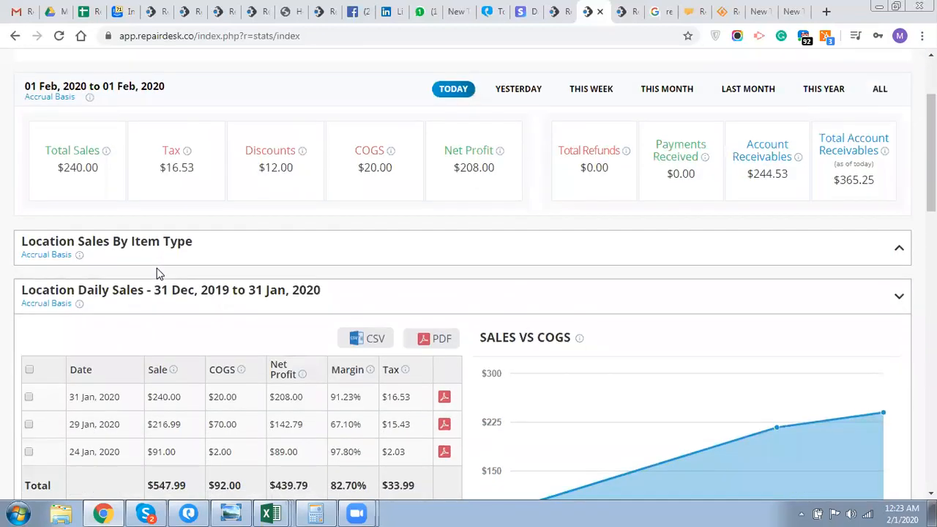
{"action": "scroll", "coordinate": [158, 273], "scroll_direction": "down", "scroll_amount": 1}
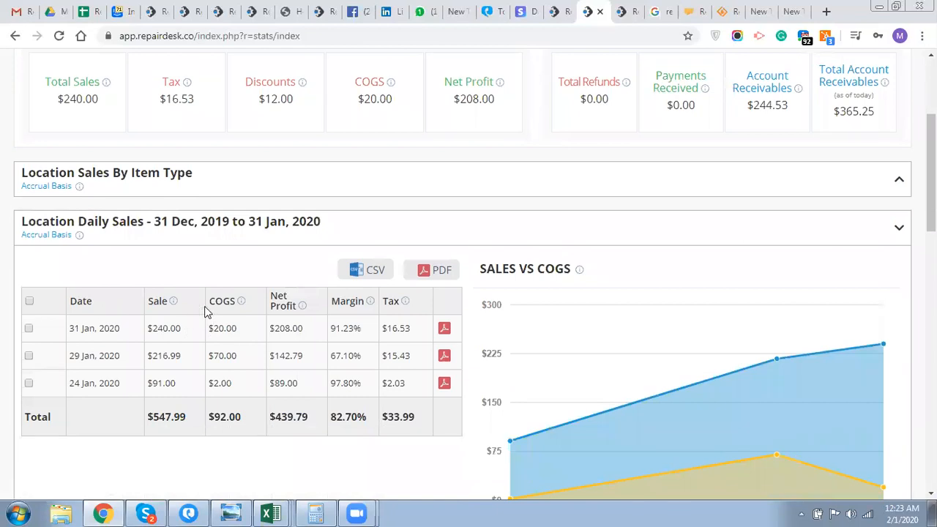
{"action": "scroll", "coordinate": [205, 311], "scroll_direction": "down", "scroll_amount": 5}
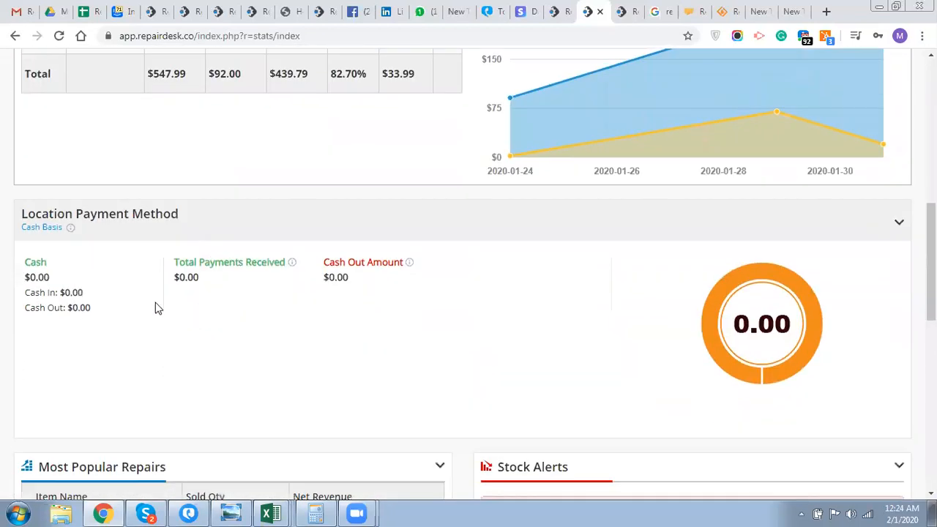
{"action": "left_click_drag", "start_coordinate": [12, 214], "coordinate": [181, 218]}
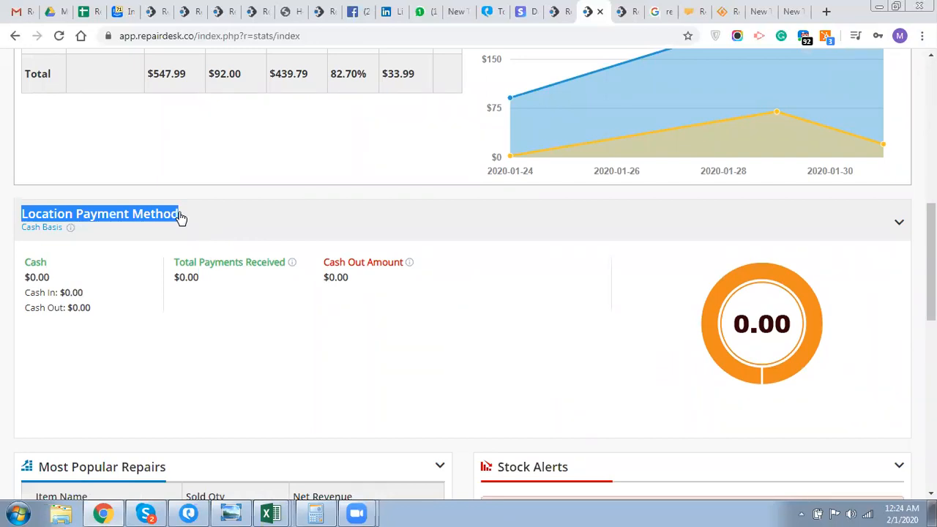
{"action": "scroll", "coordinate": [181, 217], "scroll_direction": "down", "scroll_amount": 1}
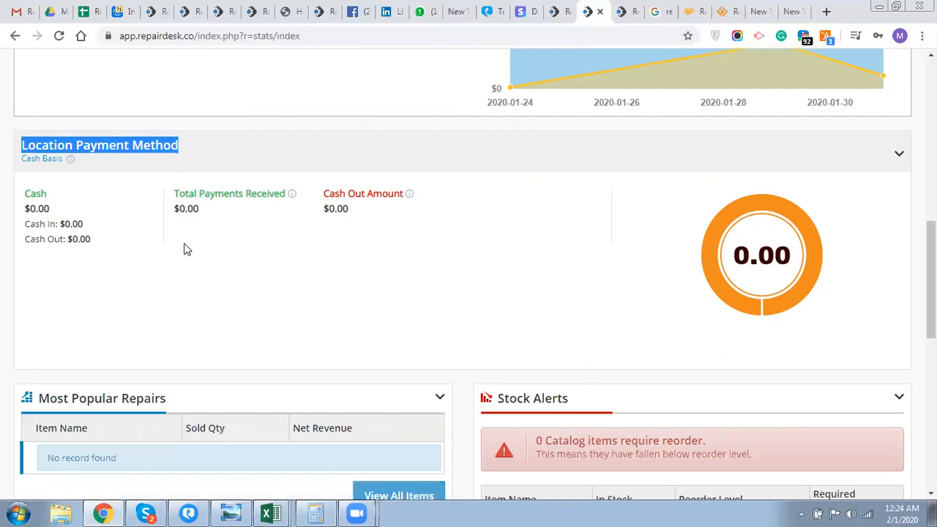
{"action": "scroll", "coordinate": [183, 245], "scroll_direction": "down", "scroll_amount": 1}
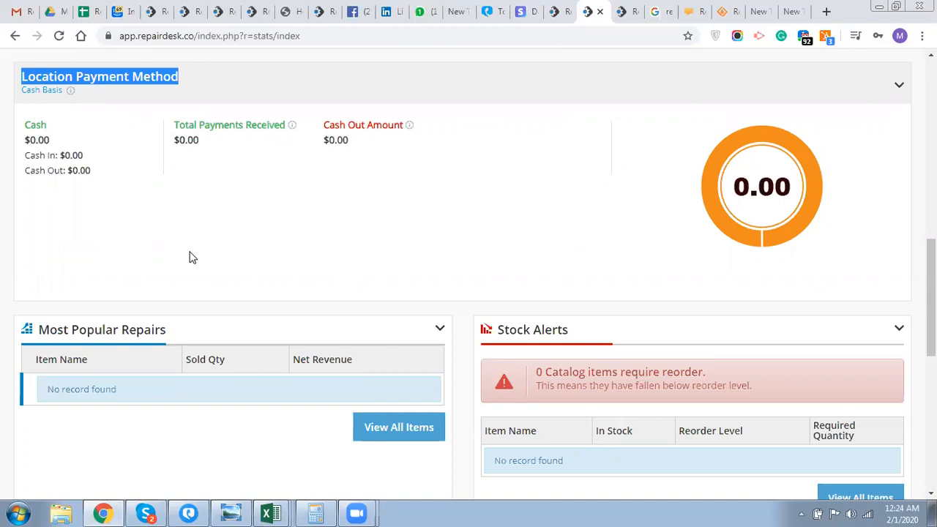
{"action": "scroll", "coordinate": [189, 257], "scroll_direction": "down", "scroll_amount": 2}
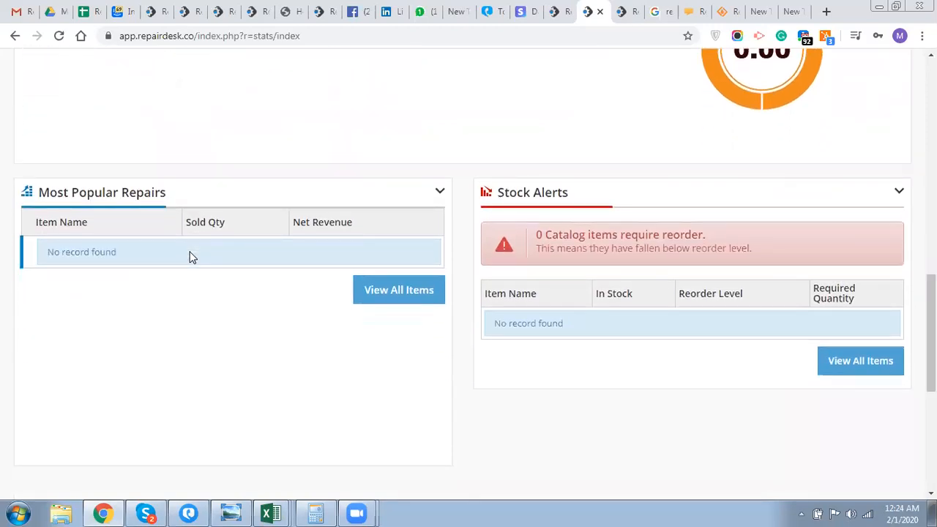
{"action": "scroll", "coordinate": [189, 257], "scroll_direction": "down", "scroll_amount": 1}
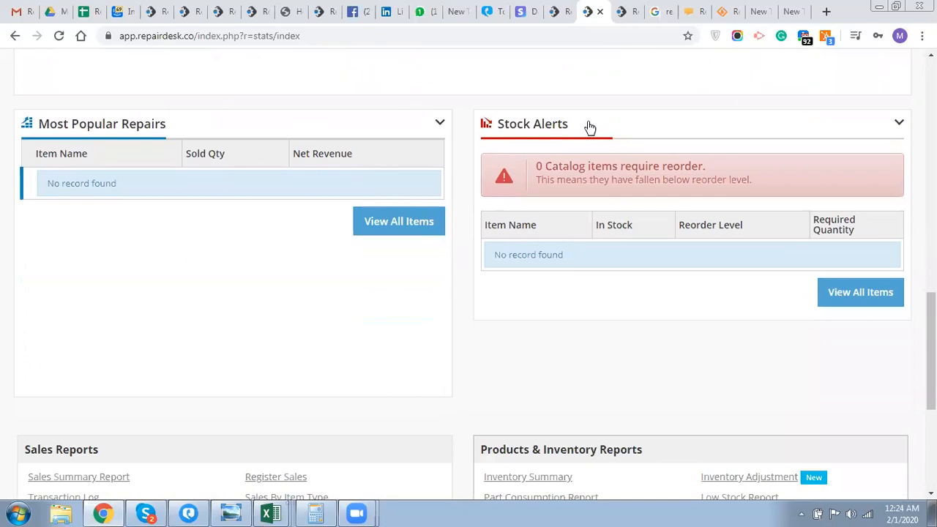
{"action": "scroll", "coordinate": [450, 266], "scroll_direction": "down", "scroll_amount": 2}
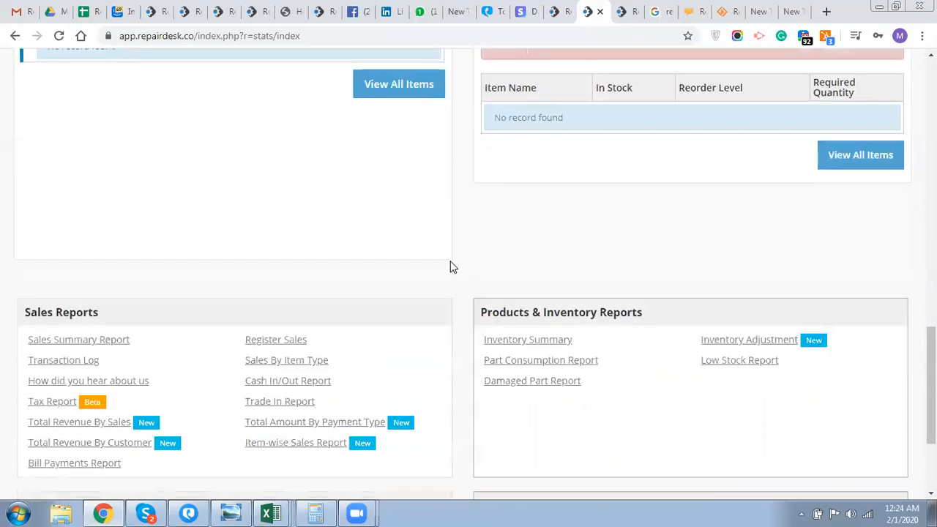
{"action": "scroll", "coordinate": [450, 266], "scroll_direction": "up", "scroll_amount": 2}
{"action": "scroll", "coordinate": [451, 267], "scroll_direction": "down", "scroll_amount": 3}
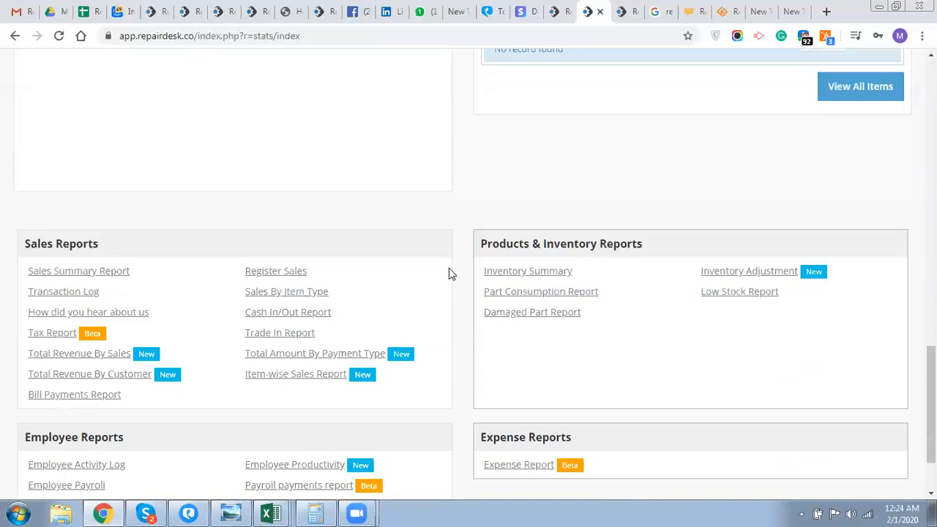
{"action": "scroll", "coordinate": [449, 271], "scroll_direction": "down", "scroll_amount": 1}
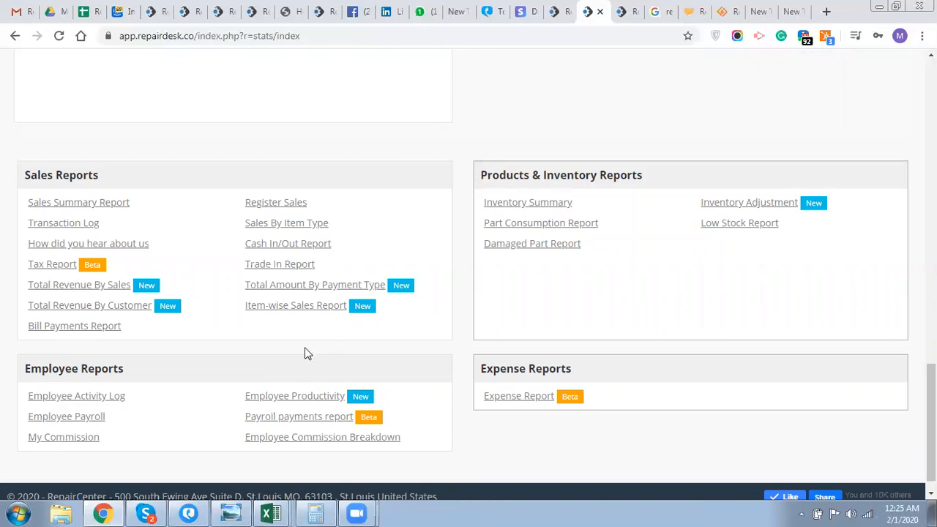
{"action": "scroll", "coordinate": [308, 354], "scroll_direction": "up", "scroll_amount": 8}
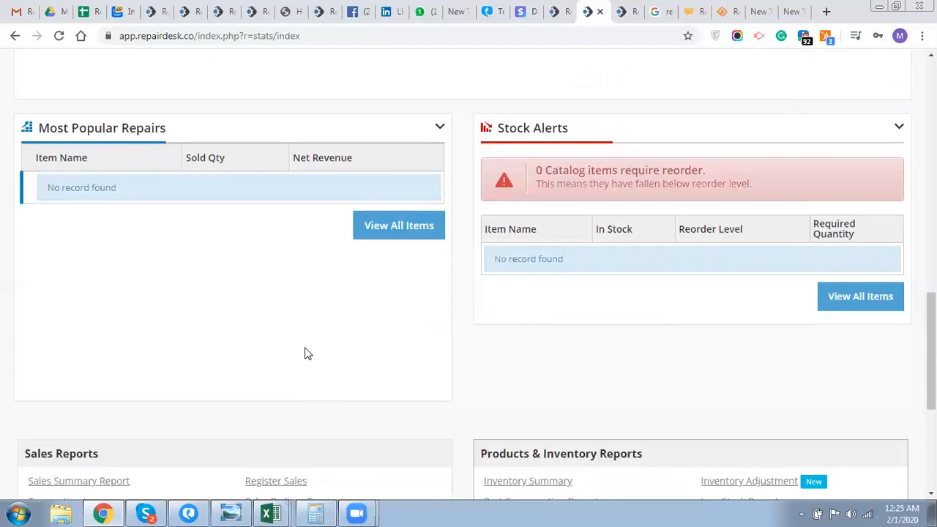
{"action": "scroll", "coordinate": [307, 353], "scroll_direction": "up", "scroll_amount": 10}
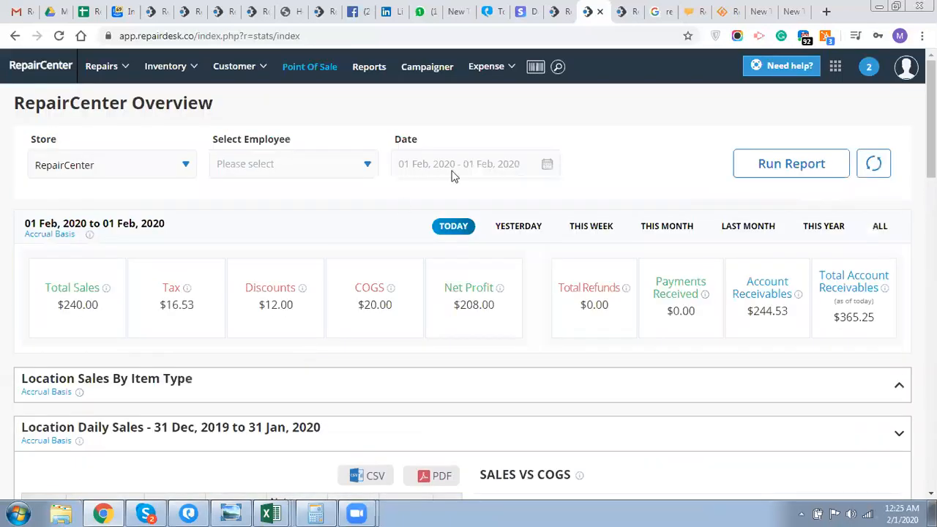
{"action": "left_click", "coordinate": [835, 66]}
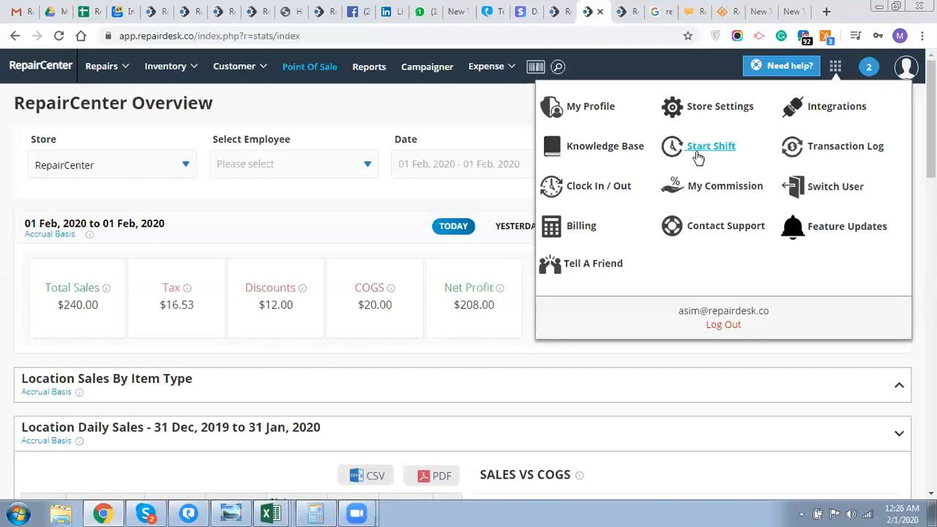
{"action": "scroll", "coordinate": [293, 320], "scroll_direction": "down", "scroll_amount": 12}
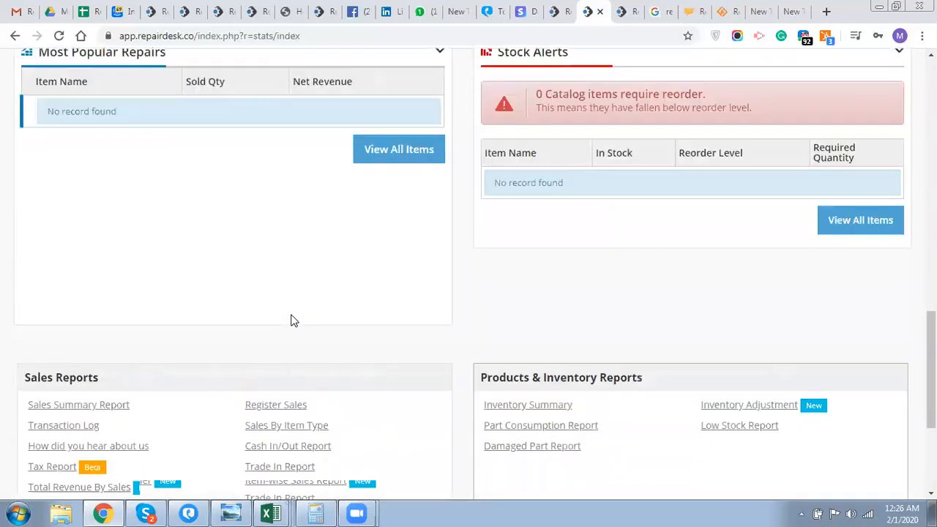
{"action": "scroll", "coordinate": [293, 322], "scroll_direction": "down", "scroll_amount": 3}
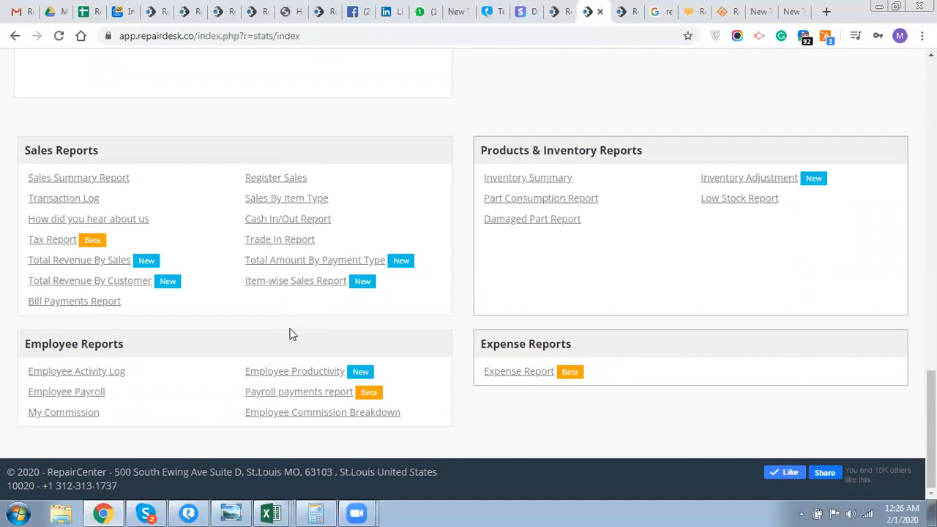
{"action": "right_click", "coordinate": [289, 291]}
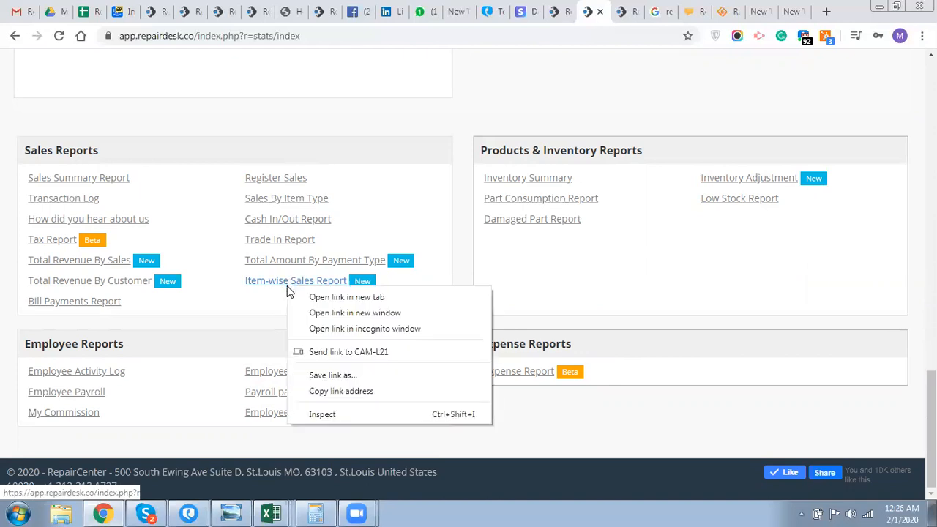
{"action": "left_click", "coordinate": [412, 305]}
{"action": "left_click", "coordinate": [597, 10]}
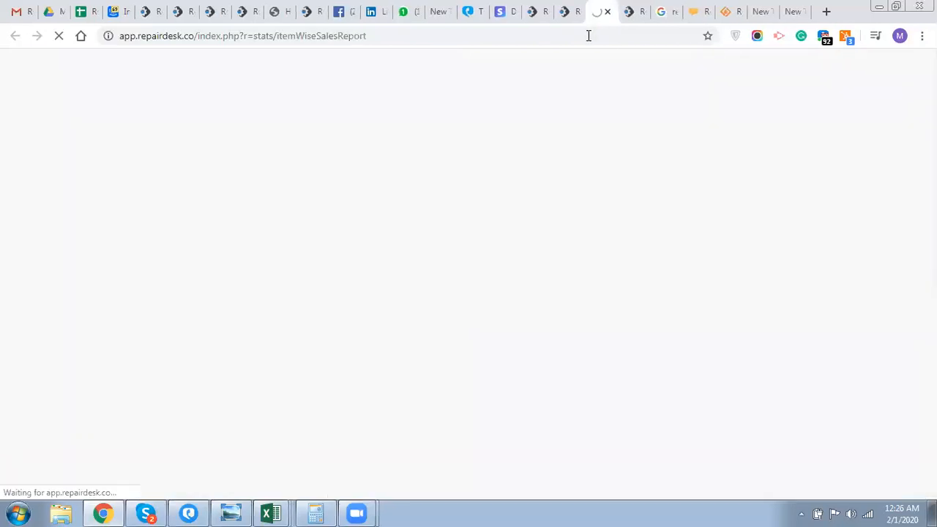
{"action": "left_click", "coordinate": [585, 35]}
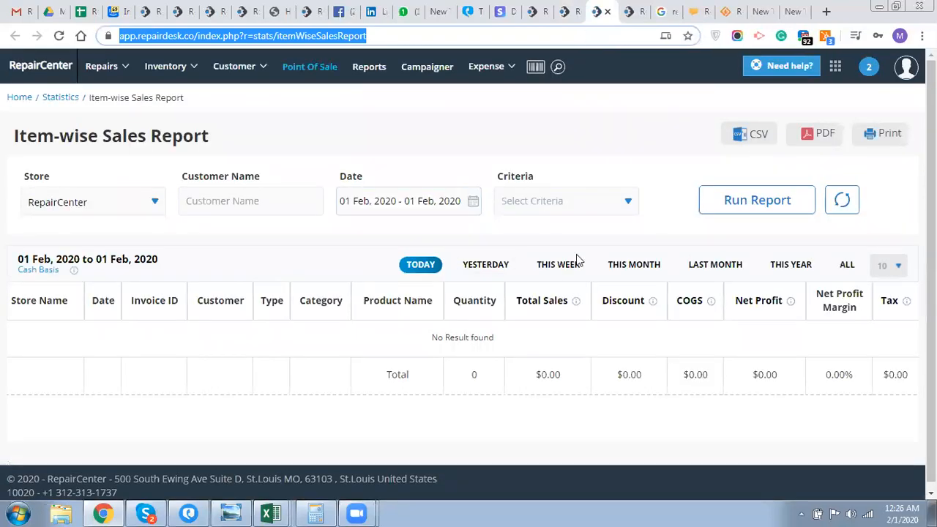
{"action": "left_click", "coordinate": [563, 265]}
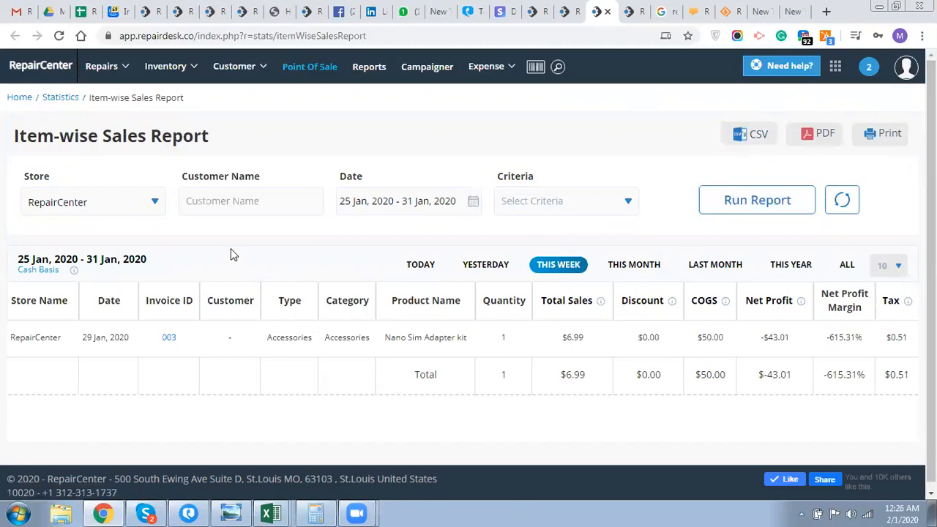
{"action": "left_click", "coordinate": [125, 209]}
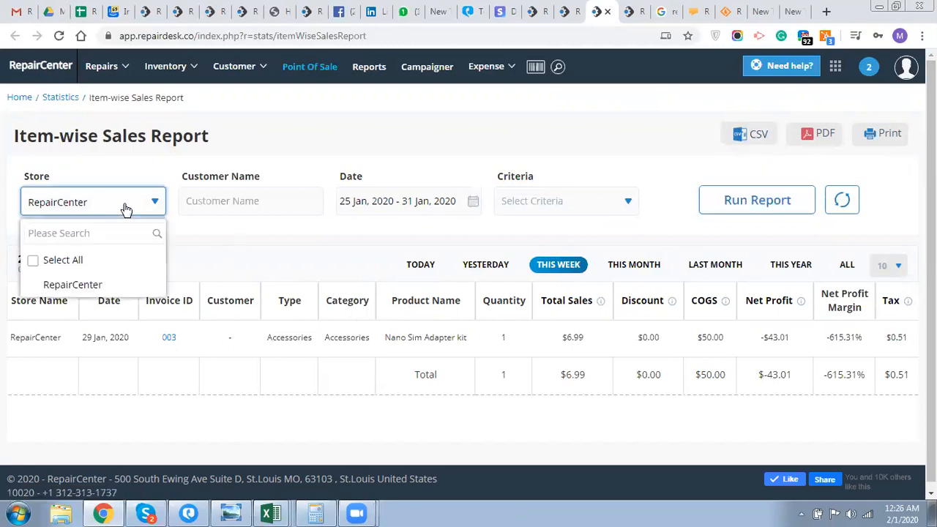
{"action": "left_click", "coordinate": [126, 210]}
{"action": "left_click", "coordinate": [284, 212]}
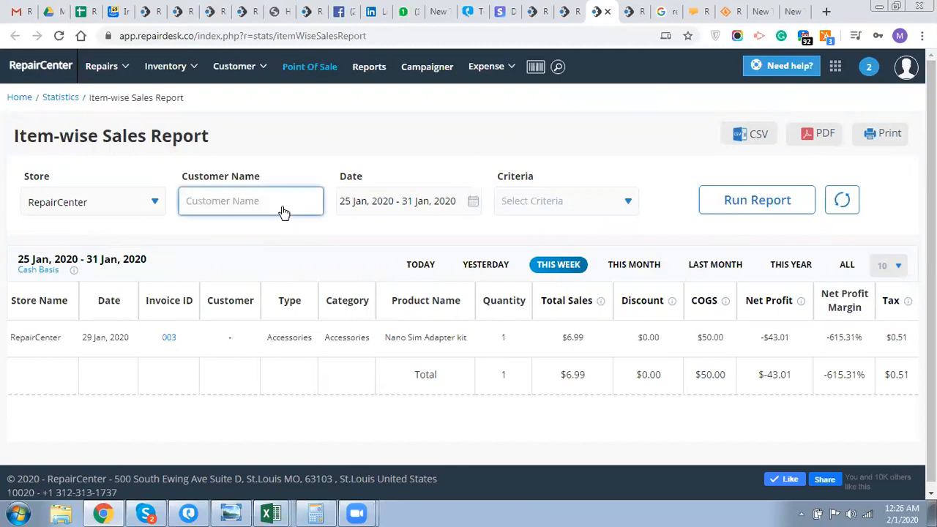
{"action": "left_click", "coordinate": [396, 211]}
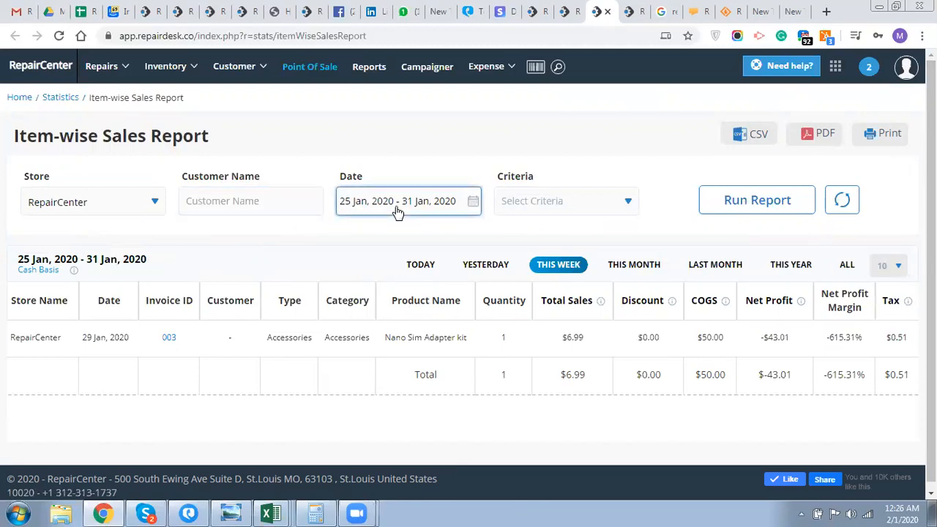
{"action": "left_click", "coordinate": [359, 145]}
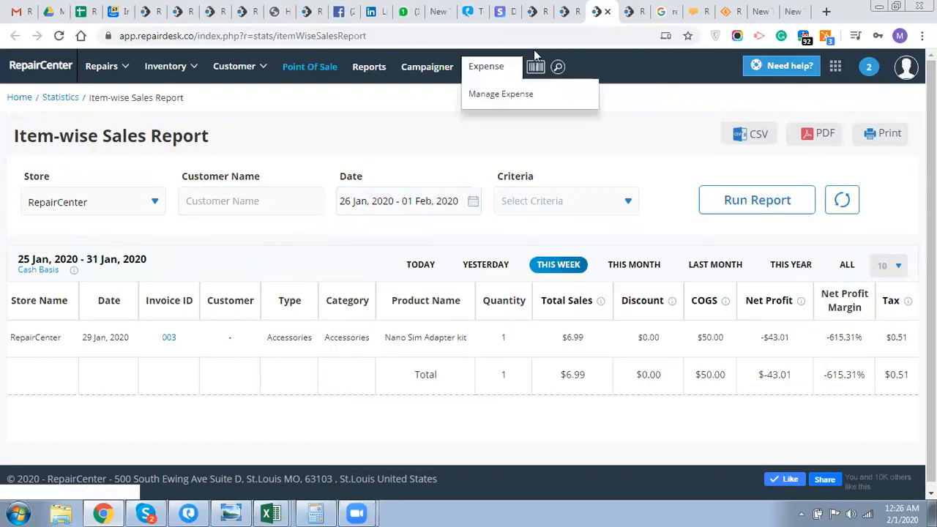
{"action": "left_click", "coordinate": [607, 12]}
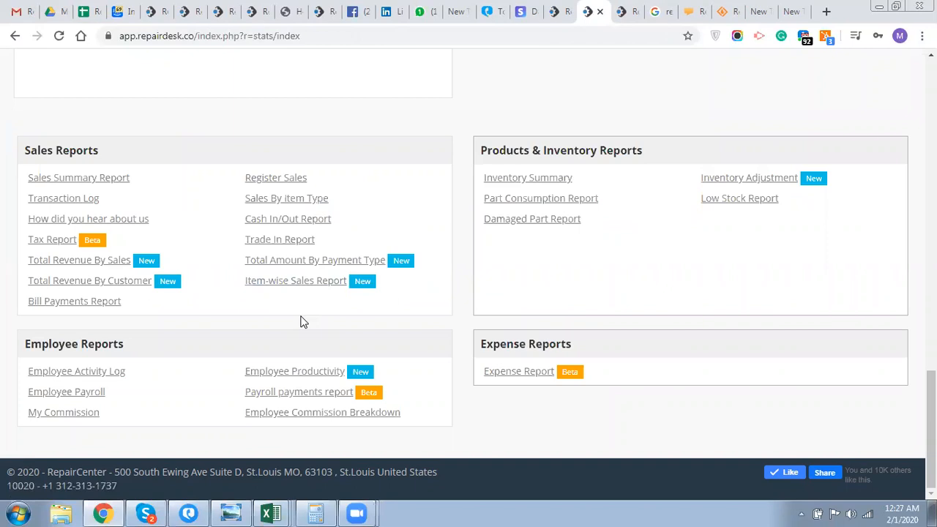
- Open Integrations from the header grid menu to see the parts-supplier integrations
{"action": "scroll", "coordinate": [302, 322], "scroll_direction": "up", "scroll_amount": 15}
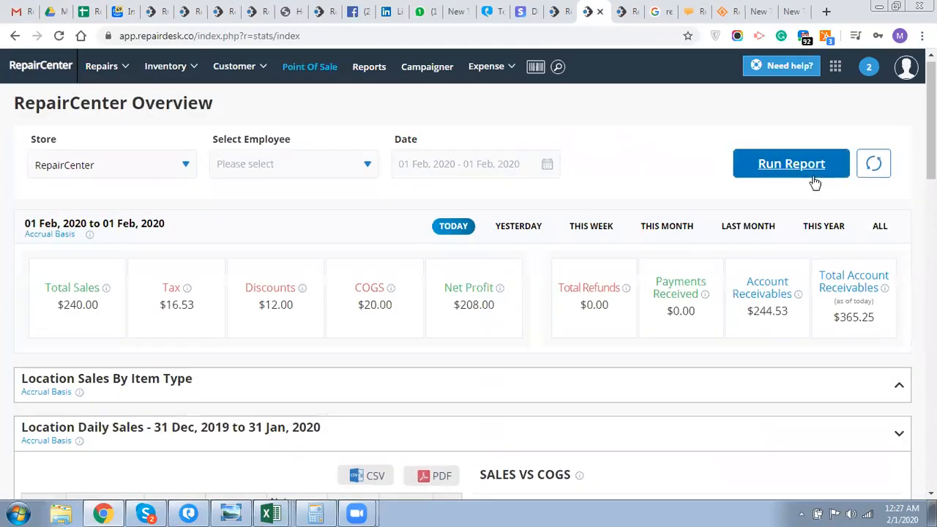
{"action": "left_click", "coordinate": [836, 68]}
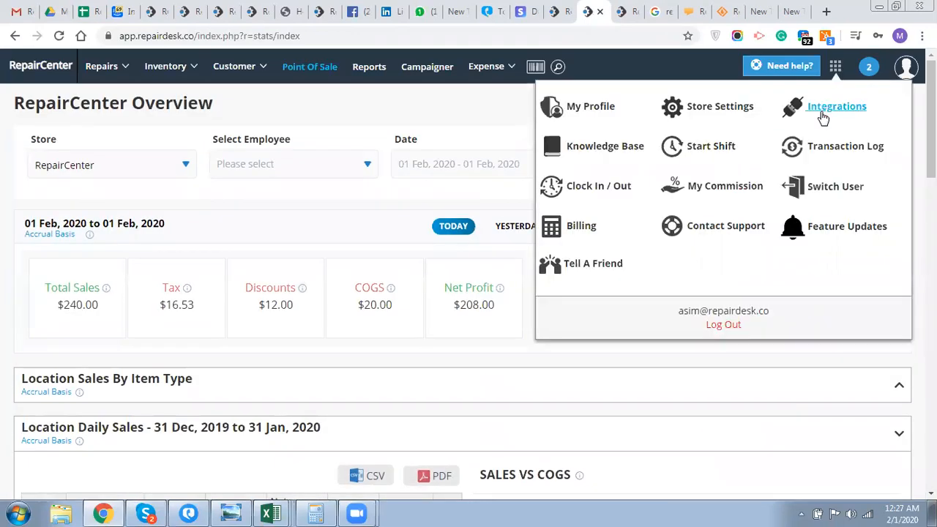
{"action": "left_click", "coordinate": [821, 109]}
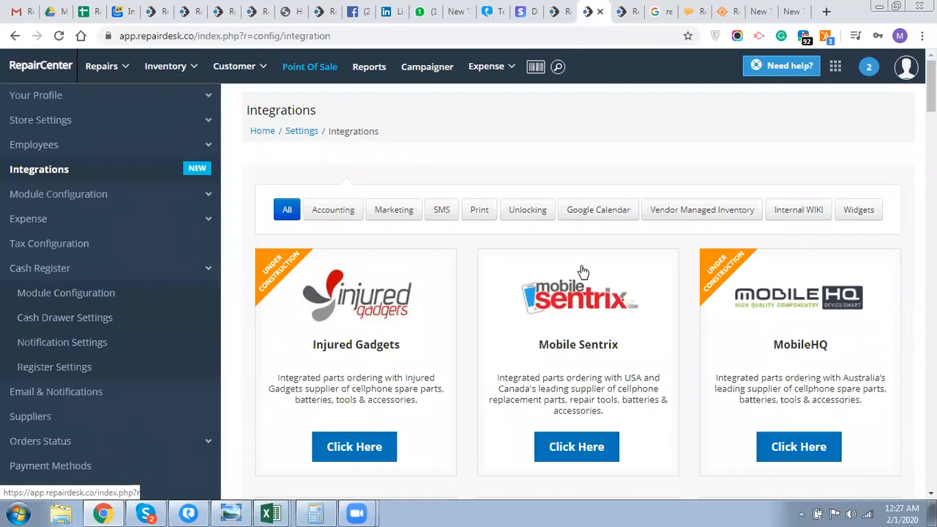
{"action": "scroll", "coordinate": [583, 272], "scroll_direction": "down", "scroll_amount": 1}
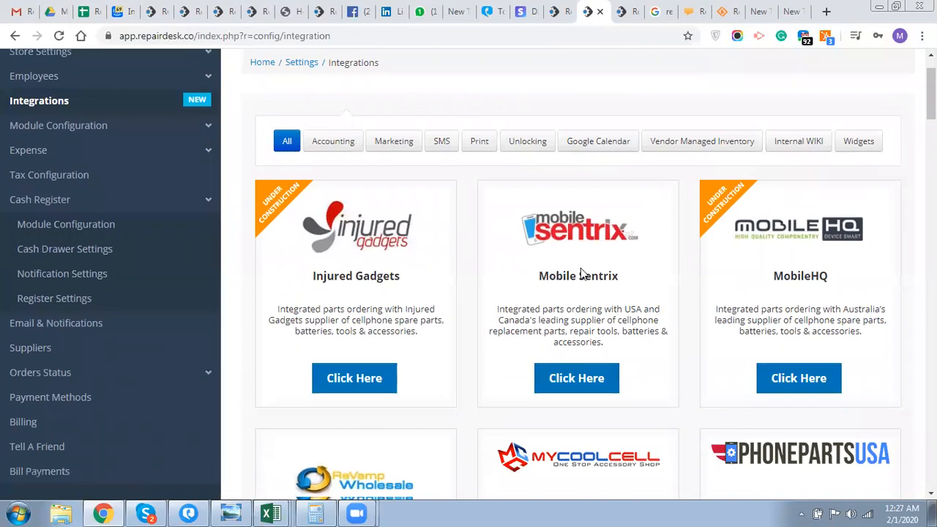
{"action": "scroll", "coordinate": [583, 273], "scroll_direction": "down", "scroll_amount": 1}
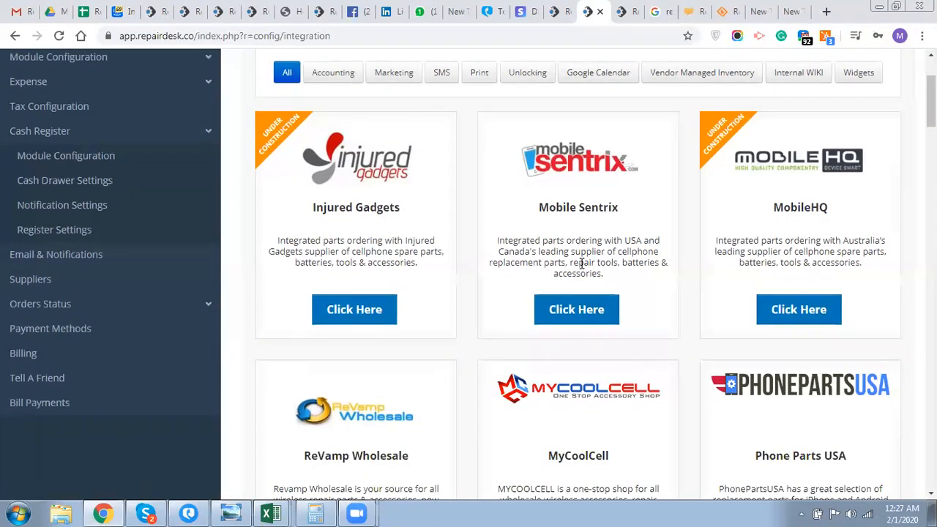
{"action": "scroll", "coordinate": [400, 316], "scroll_direction": "down", "scroll_amount": 1}
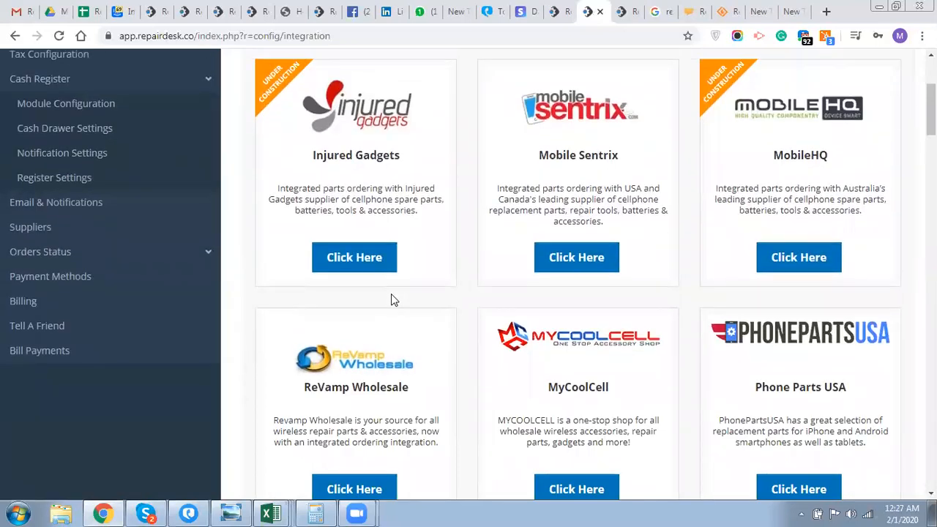
{"action": "scroll", "coordinate": [391, 299], "scroll_direction": "up", "scroll_amount": 3}
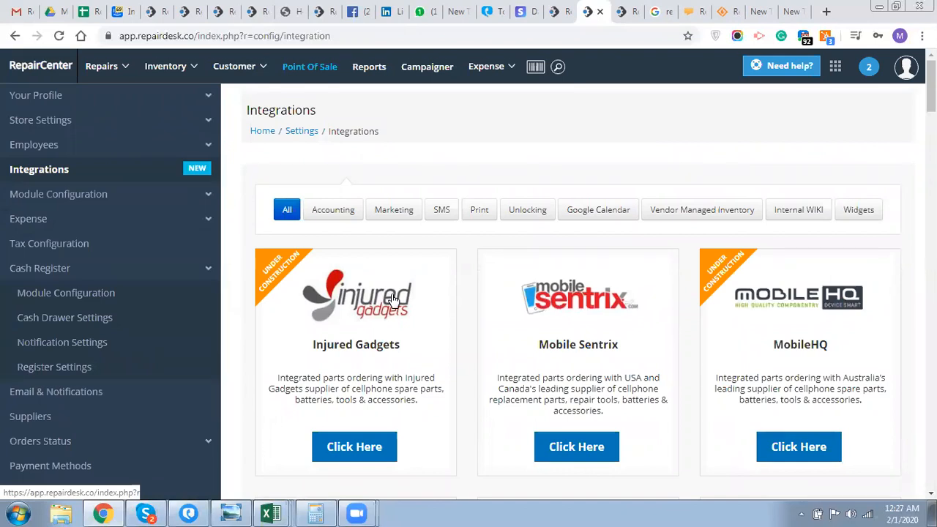
{"action": "scroll", "coordinate": [392, 299], "scroll_direction": "down", "scroll_amount": 1}
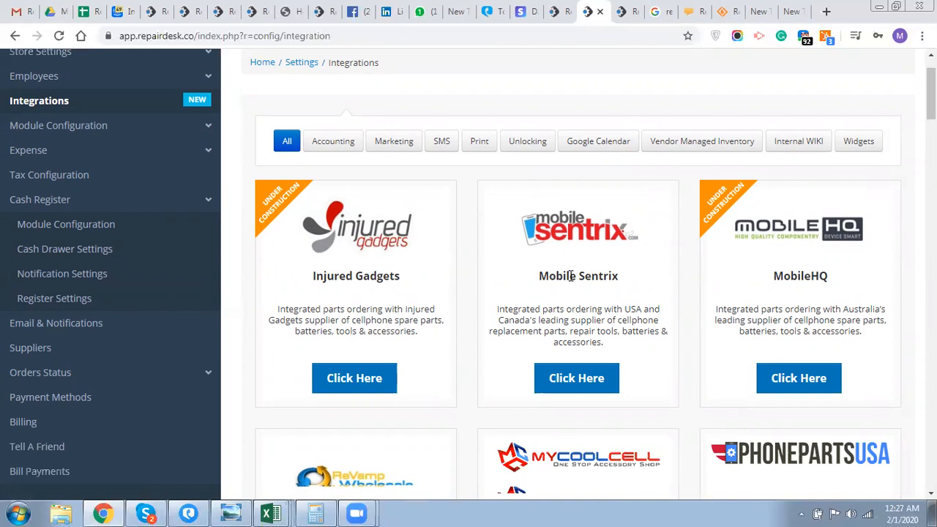
{"action": "scroll", "coordinate": [570, 275], "scroll_direction": "down", "scroll_amount": 1}
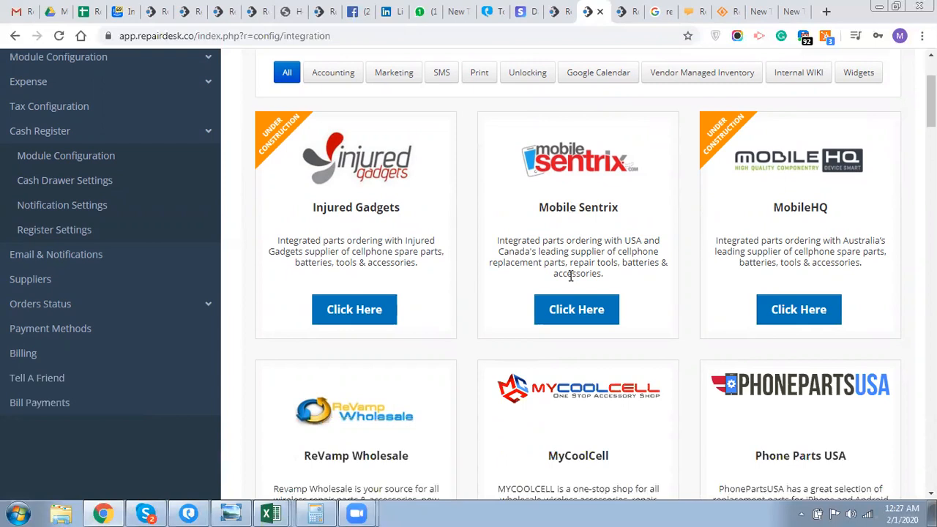
{"action": "scroll", "coordinate": [571, 275], "scroll_direction": "down", "scroll_amount": 1}
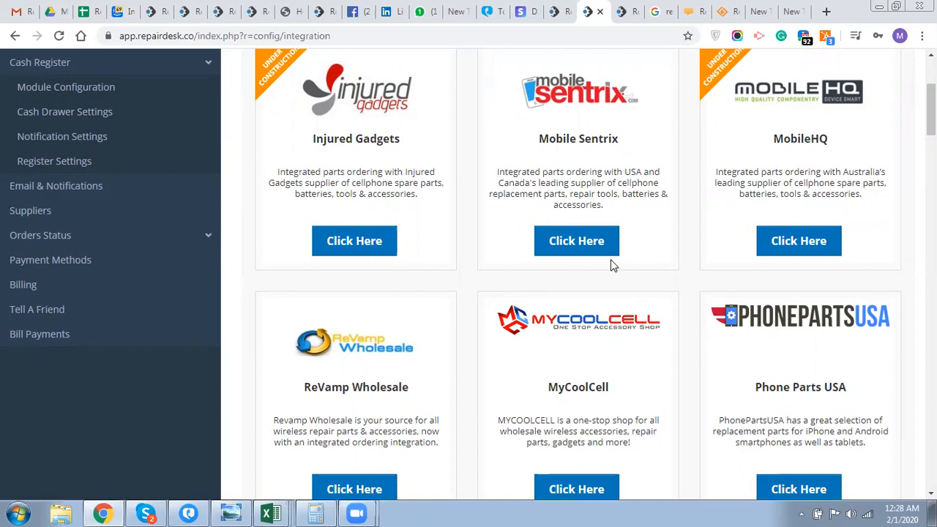
- Scroll the Integrations page and read the Appointment Calendar and Repair Tracker card descriptions
{"action": "scroll", "coordinate": [612, 265], "scroll_direction": "down", "scroll_amount": 2}
{"action": "scroll", "coordinate": [612, 266], "scroll_direction": "down", "scroll_amount": 3}
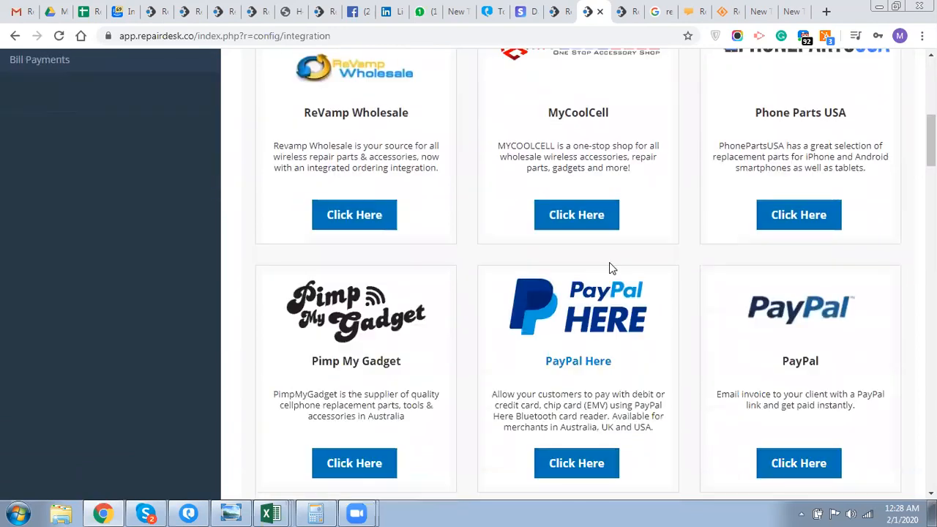
{"action": "scroll", "coordinate": [612, 270], "scroll_direction": "down", "scroll_amount": 2}
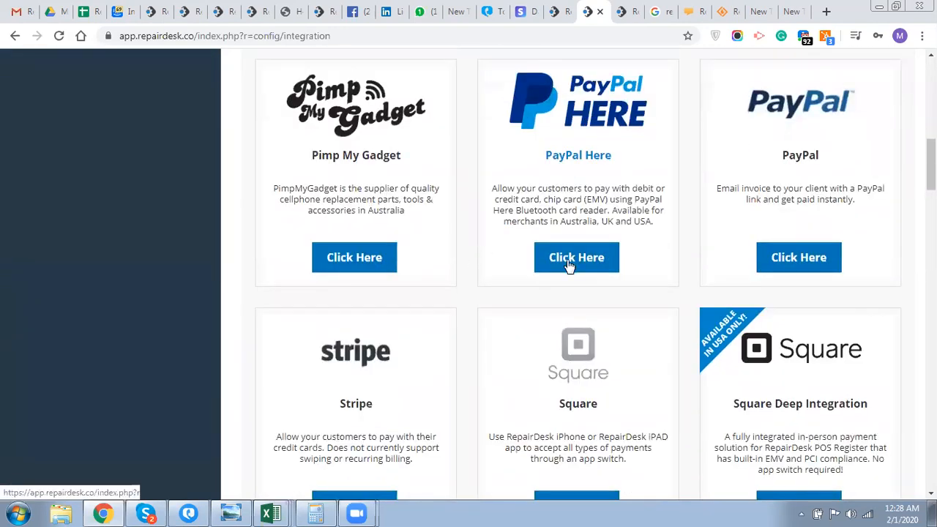
{"action": "scroll", "coordinate": [569, 265], "scroll_direction": "down", "scroll_amount": 1}
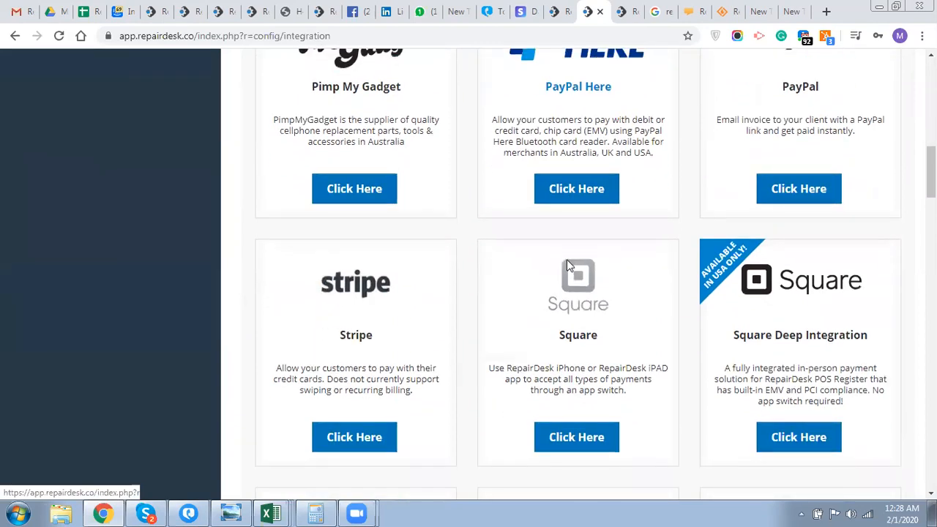
{"action": "scroll", "coordinate": [568, 265], "scroll_direction": "down", "scroll_amount": 1}
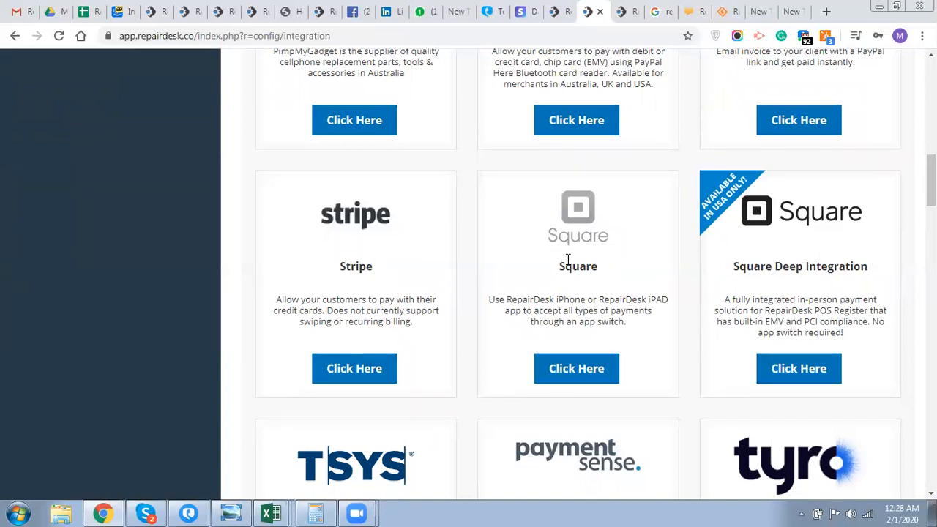
{"action": "scroll", "coordinate": [567, 260], "scroll_direction": "down", "scroll_amount": 2}
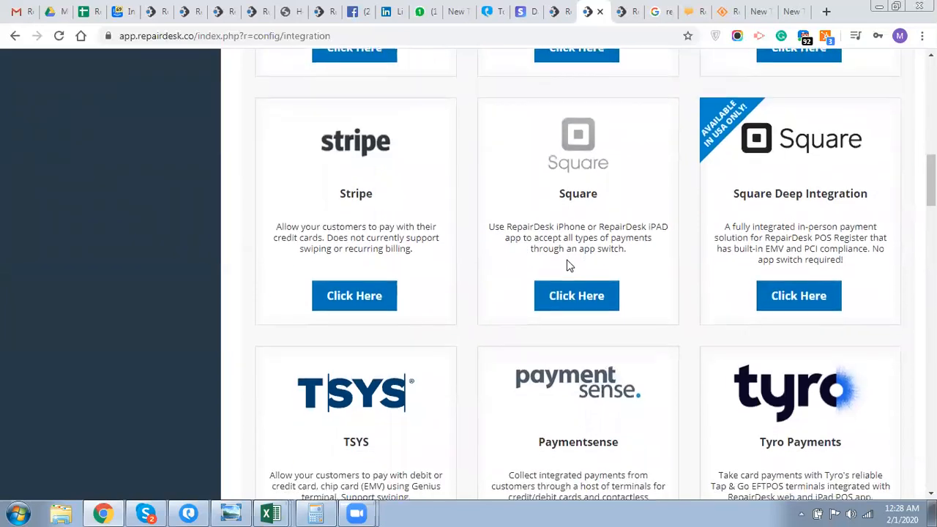
{"action": "scroll", "coordinate": [569, 265], "scroll_direction": "down", "scroll_amount": 4}
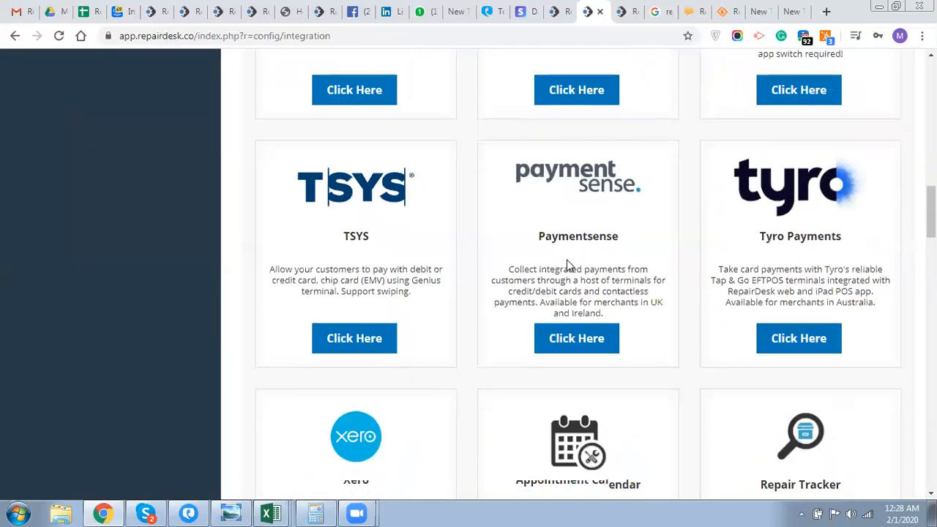
{"action": "scroll", "coordinate": [569, 265], "scroll_direction": "up", "scroll_amount": 2}
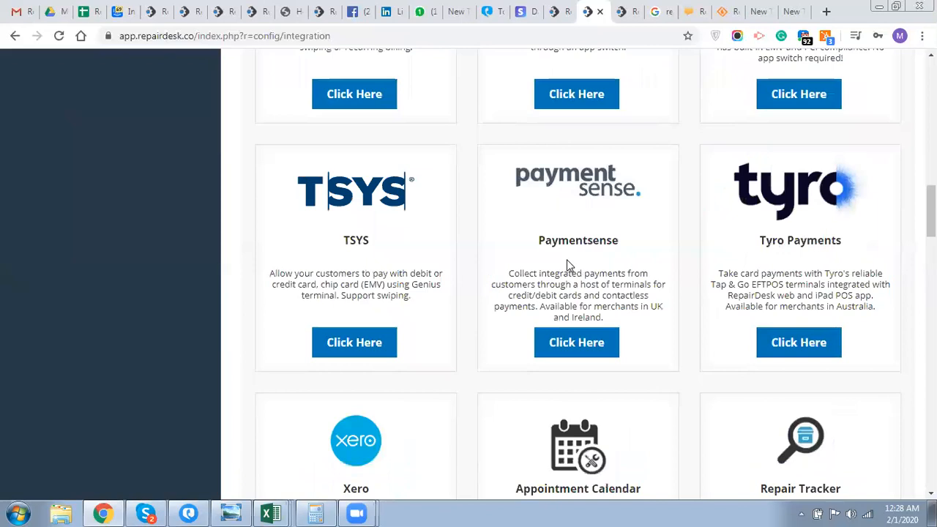
{"action": "scroll", "coordinate": [568, 262], "scroll_direction": "up", "scroll_amount": 3}
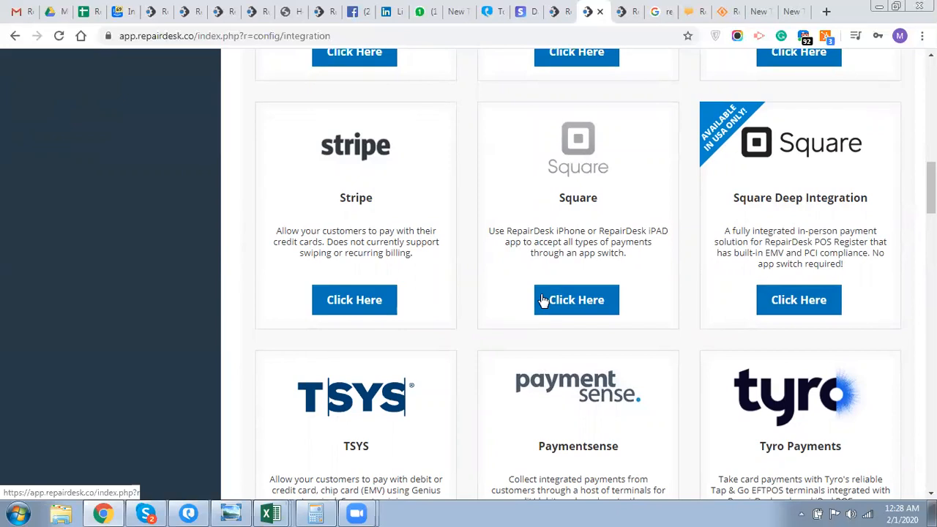
{"action": "scroll", "coordinate": [543, 301], "scroll_direction": "down", "scroll_amount": 1}
{"action": "scroll", "coordinate": [544, 300], "scroll_direction": "down", "scroll_amount": 4}
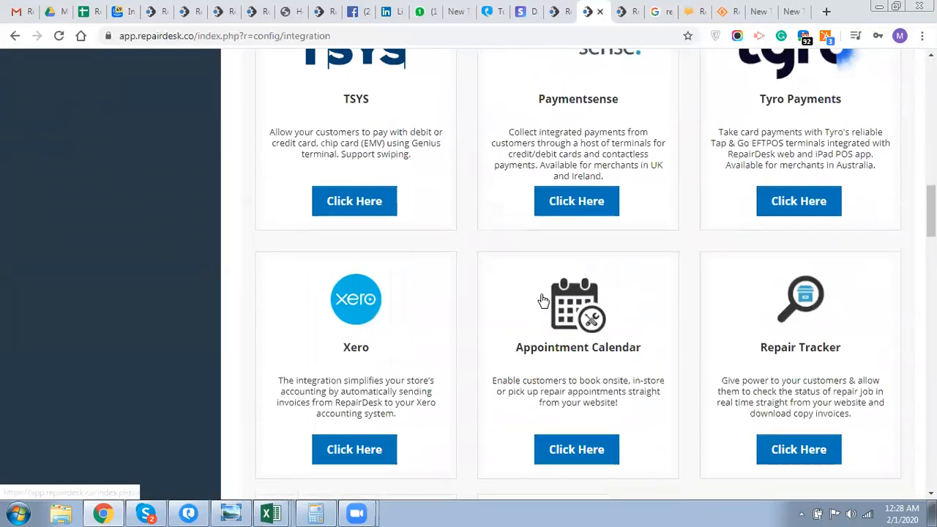
{"action": "scroll", "coordinate": [543, 300], "scroll_direction": "down", "scroll_amount": 2}
{"action": "scroll", "coordinate": [543, 300], "scroll_direction": "down", "scroll_amount": 1}
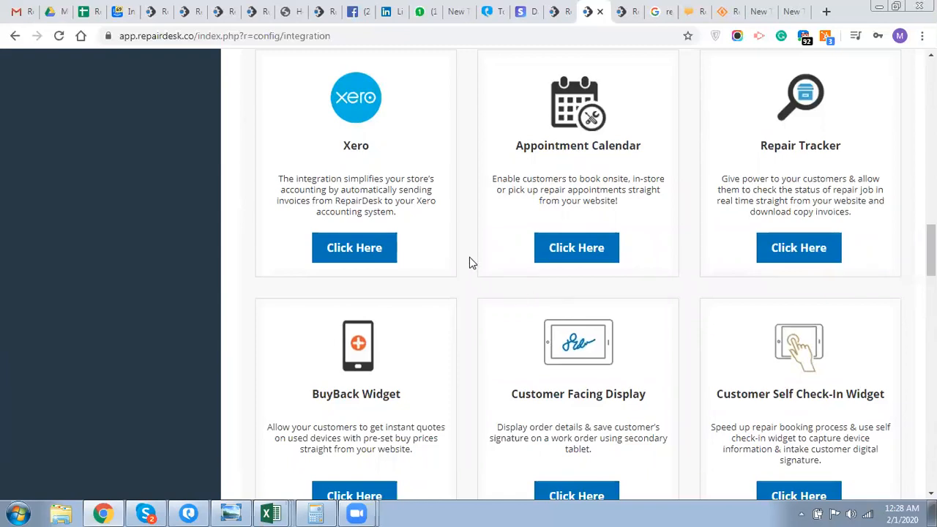
{"action": "triple_click", "coordinate": [542, 183]}
{"action": "triple_click", "coordinate": [756, 177]}
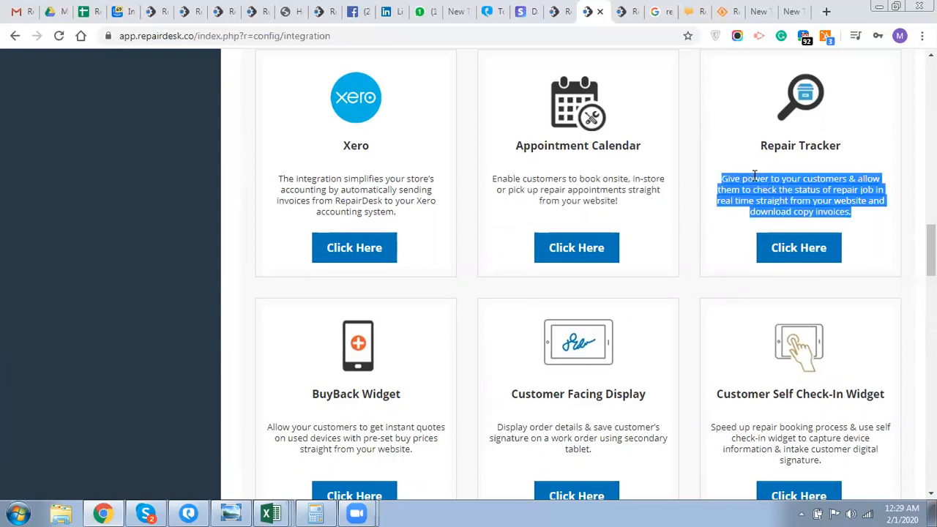
{"action": "triple_click", "coordinate": [607, 194]}
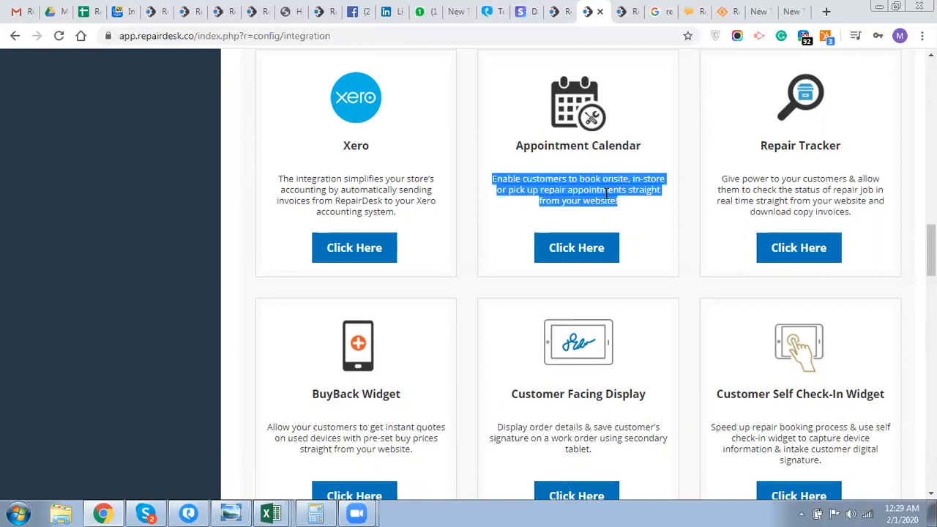
- Review the Appointment Calendar working plan and seven-step design example, then return to Integrations
{"action": "left_click", "coordinate": [583, 256]}
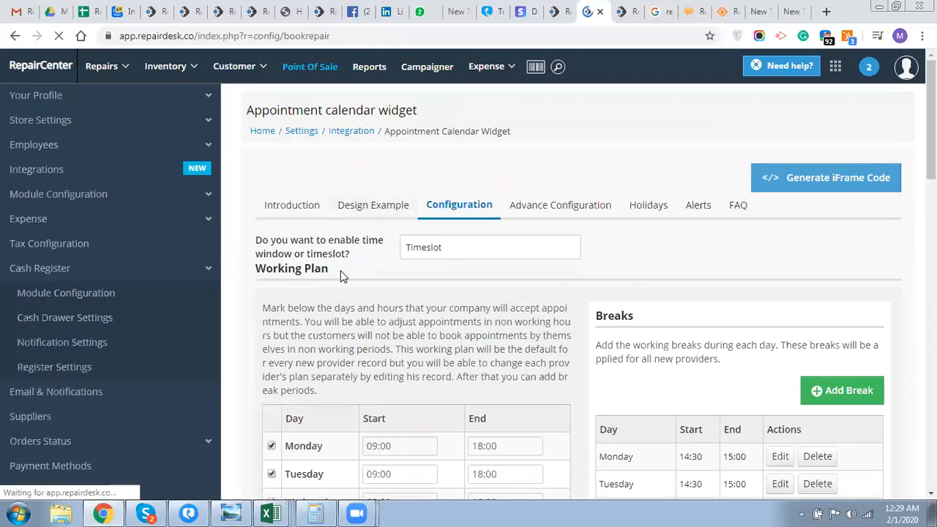
{"action": "scroll", "coordinate": [339, 275], "scroll_direction": "down", "scroll_amount": 3}
{"action": "scroll", "coordinate": [344, 263], "scroll_direction": "up", "scroll_amount": 3}
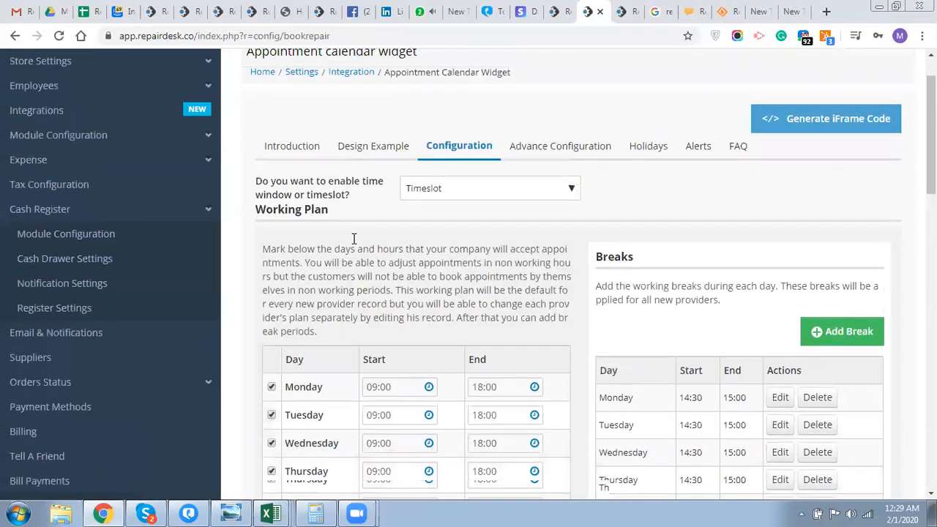
{"action": "left_click", "coordinate": [373, 217]}
{"action": "scroll", "coordinate": [314, 267], "scroll_direction": "down", "scroll_amount": 3}
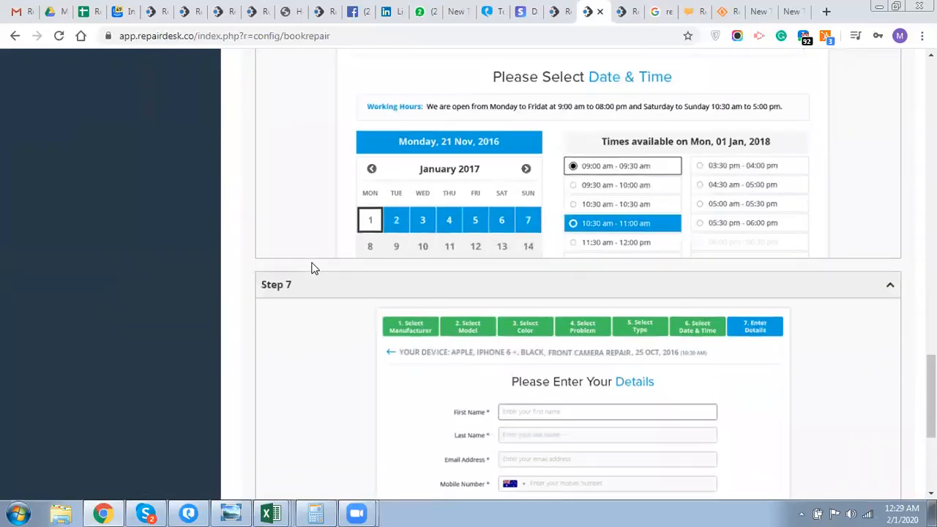
{"action": "scroll", "coordinate": [311, 269], "scroll_direction": "up", "scroll_amount": 5}
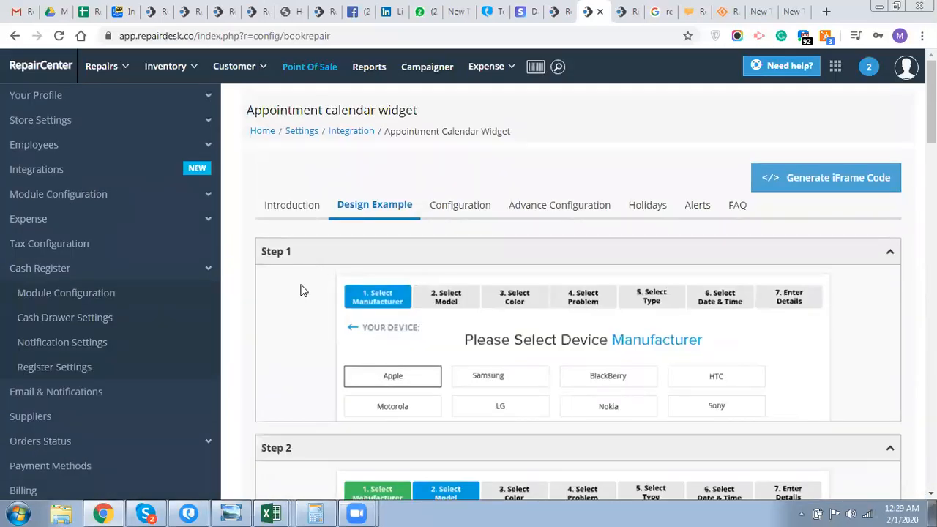
{"action": "mouse_move", "coordinate": [112, 75]}
{"action": "left_click", "coordinate": [50, 176]}
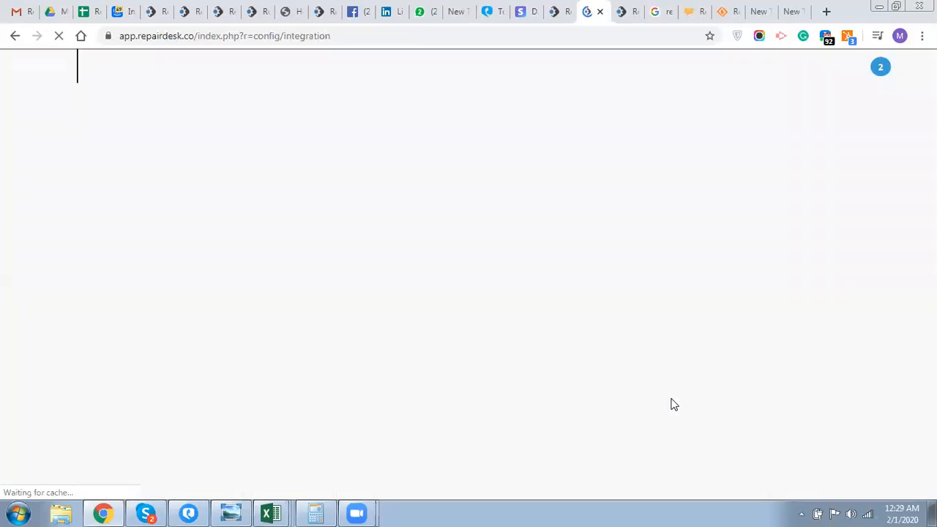
- Scroll the reloaded Integrations page down to the Xero, Appointment Calendar and Repair Tracker row
{"action": "scroll", "coordinate": [674, 405], "scroll_direction": "down", "scroll_amount": 12}
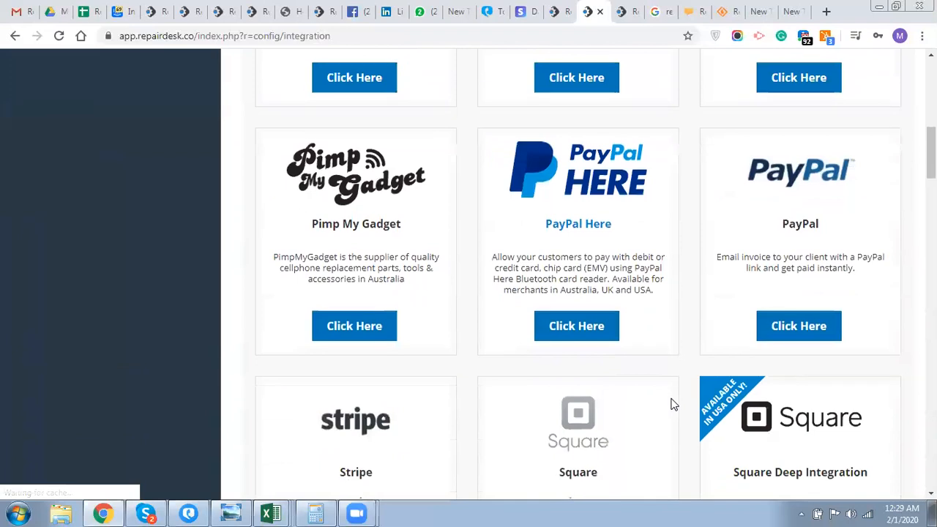
{"action": "scroll", "coordinate": [674, 405], "scroll_direction": "down", "scroll_amount": 6}
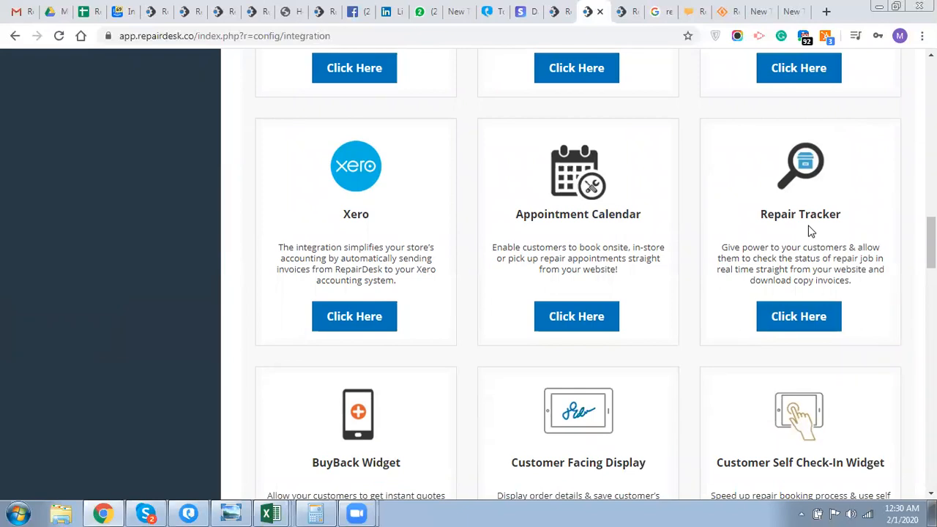
- Open the Repair Tracker integration settings and scroll through them
{"action": "left_click", "coordinate": [778, 320]}
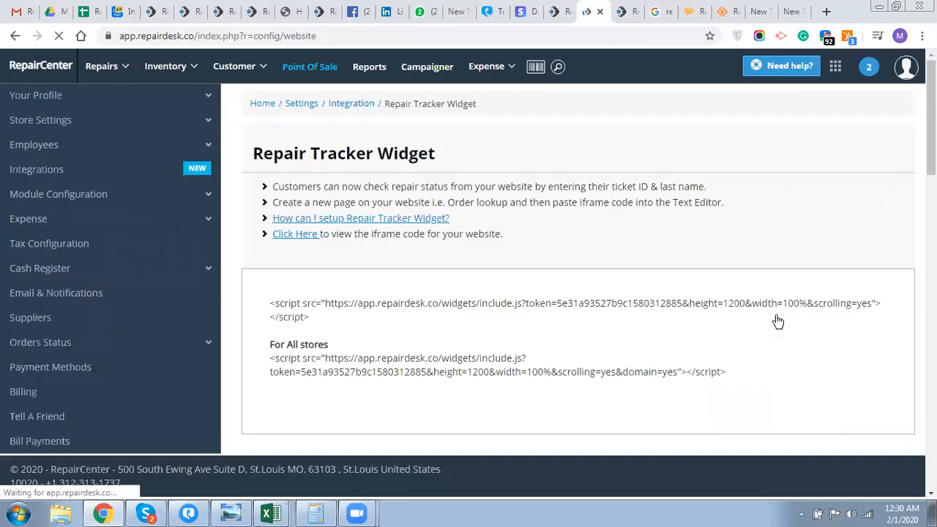
{"action": "scroll", "coordinate": [720, 272], "scroll_direction": "down", "scroll_amount": 5}
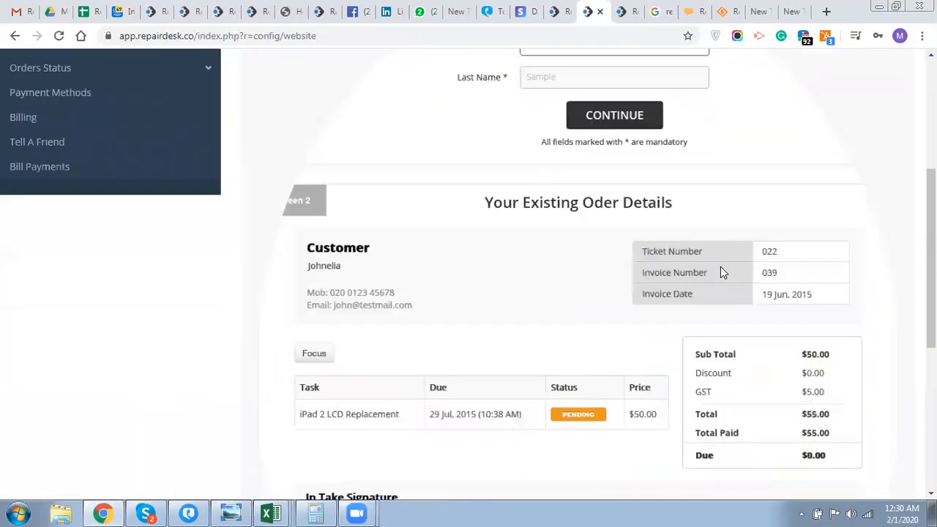
{"action": "scroll", "coordinate": [721, 272], "scroll_direction": "down", "scroll_amount": 3}
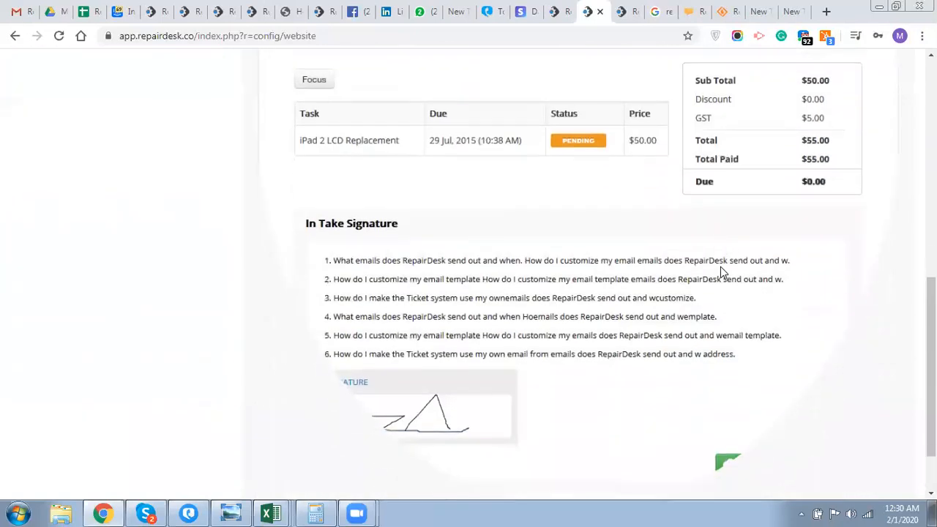
{"action": "scroll", "coordinate": [721, 272], "scroll_direction": "up", "scroll_amount": 2}
{"action": "scroll", "coordinate": [720, 270], "scroll_direction": "up", "scroll_amount": 6}
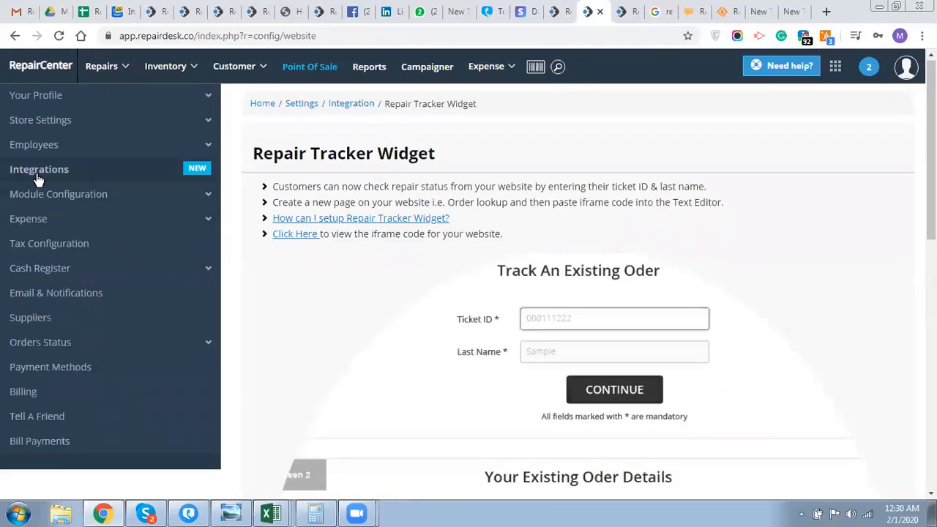
- Go back to Integrations and scroll down to the Customer Facing Display card
{"action": "left_click", "coordinate": [38, 176]}
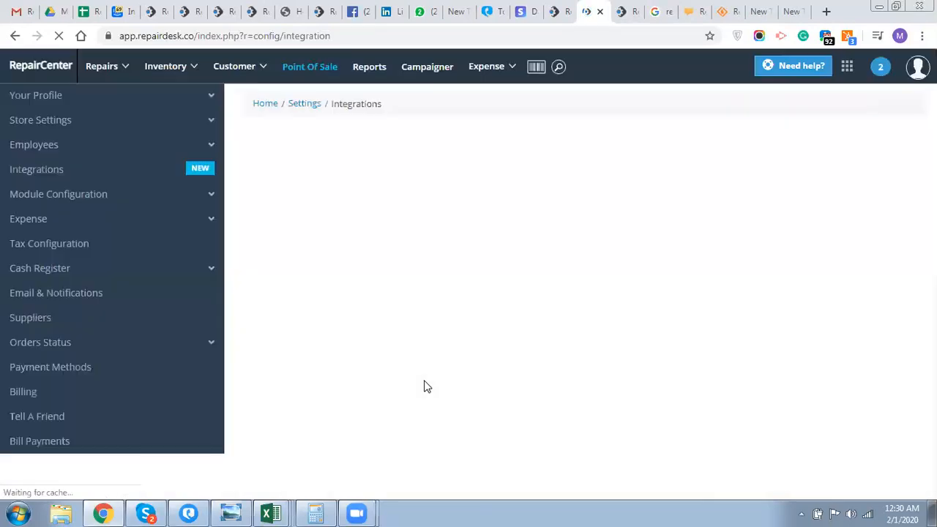
{"action": "scroll", "coordinate": [427, 386], "scroll_direction": "down", "scroll_amount": 15}
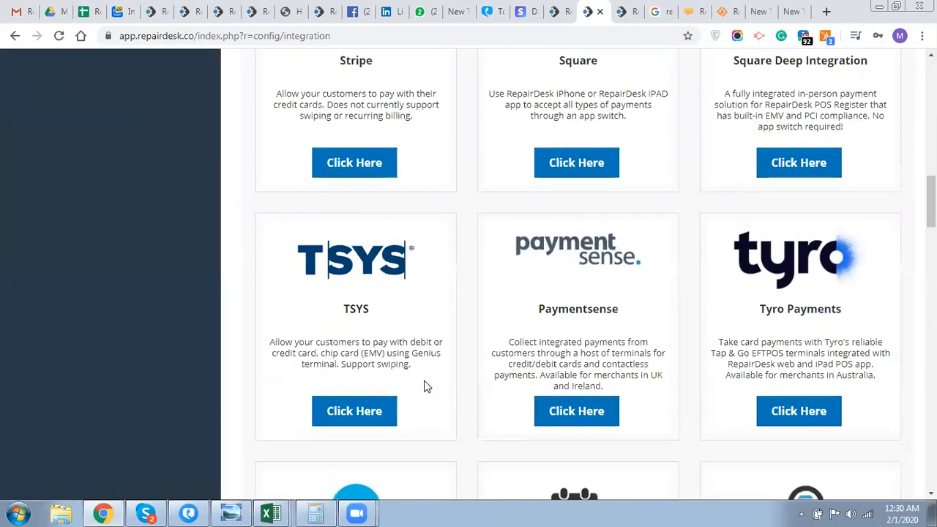
{"action": "scroll", "coordinate": [427, 386], "scroll_direction": "down", "scroll_amount": 4}
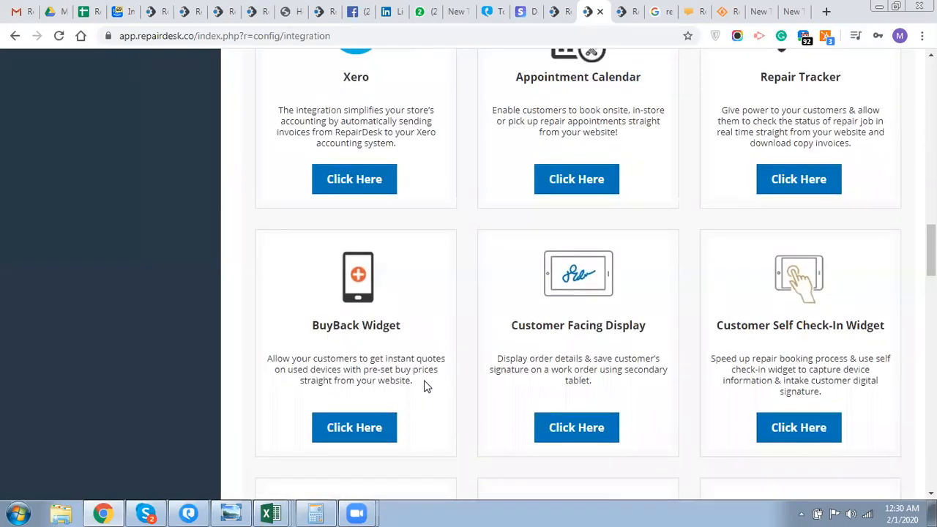
{"action": "scroll", "coordinate": [427, 386], "scroll_direction": "down", "scroll_amount": 1}
- Open Customer Facing Display settings and show its Module Configuration with terminal and display toggles
{"action": "left_click", "coordinate": [579, 438]}
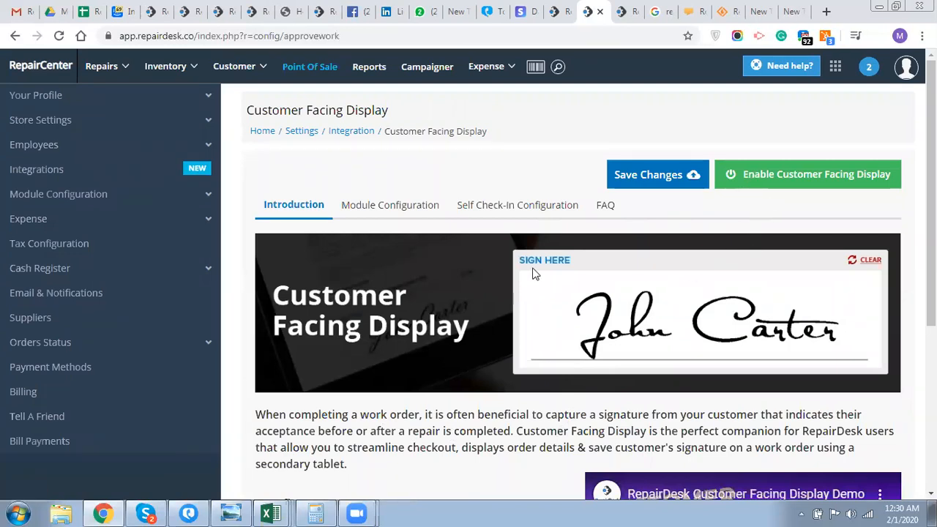
{"action": "left_click", "coordinate": [408, 214]}
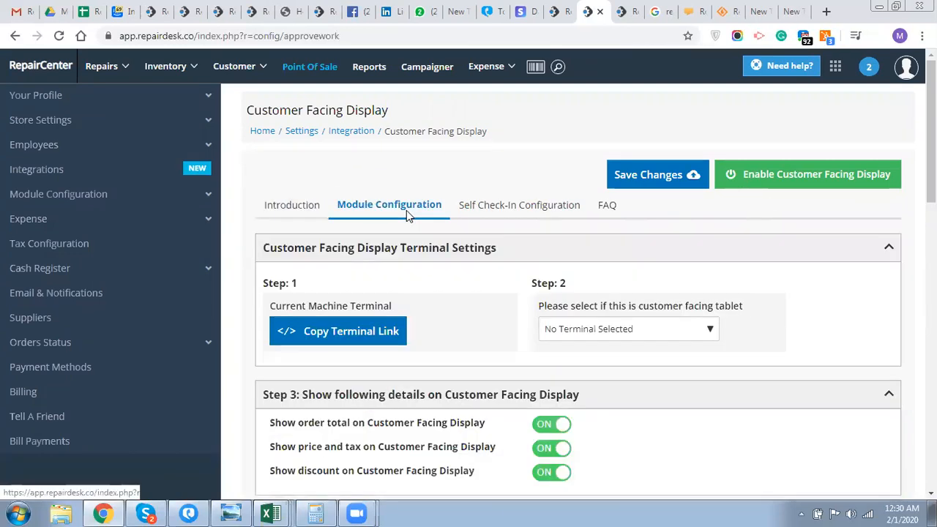
- Copy the Terminal 1 display link from the Widget Codes dialog and close it
{"action": "left_click", "coordinate": [359, 334]}
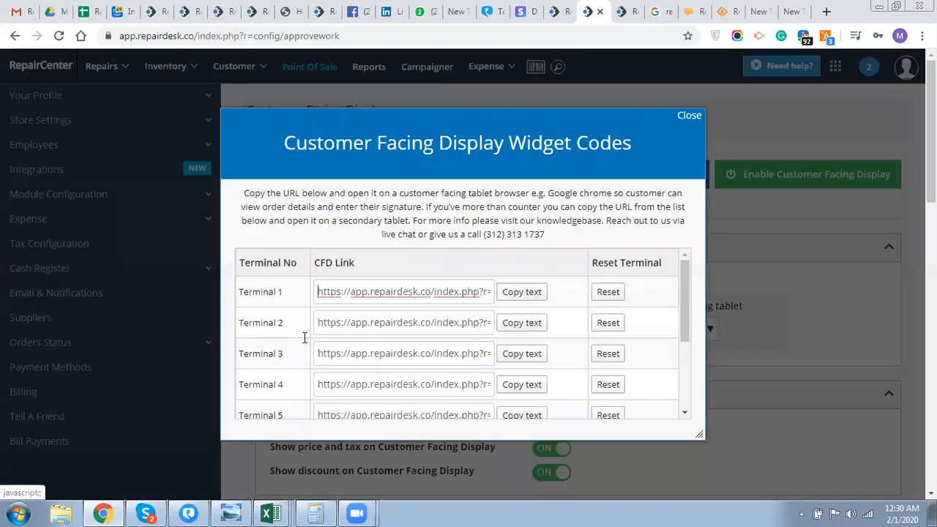
{"action": "left_click", "coordinate": [430, 286]}
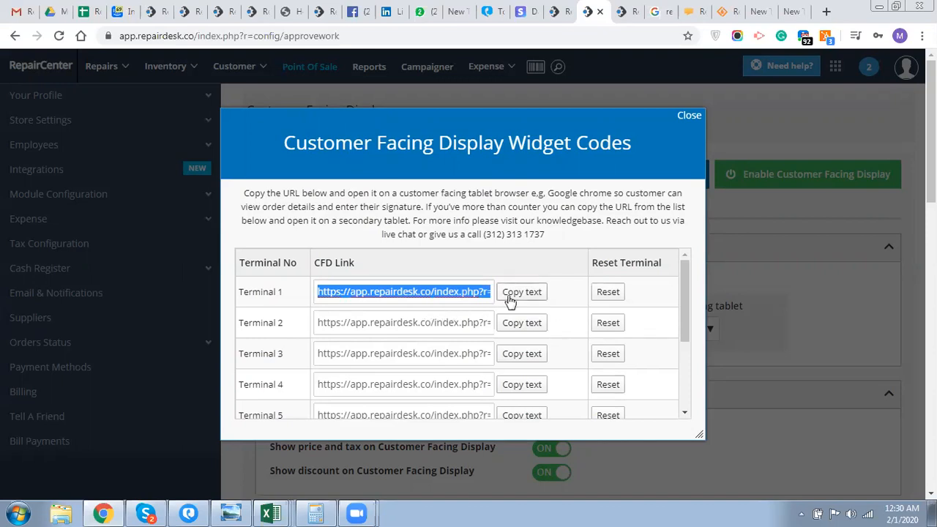
{"action": "left_click", "coordinate": [689, 117]}
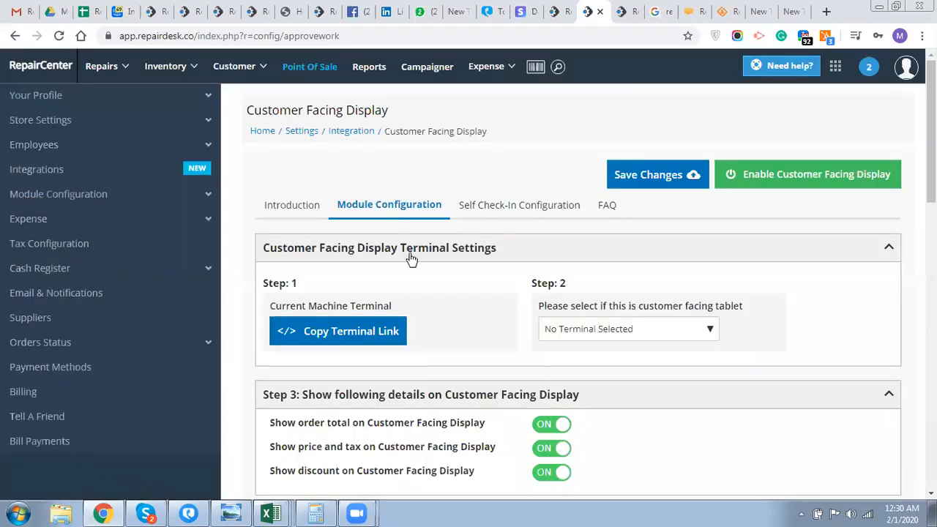
{"action": "left_click", "coordinate": [622, 337]}
- Set the tablet to 1 Terminal, then look over Steps 3–6 including the default slideshow
{"action": "left_click", "coordinate": [582, 389]}
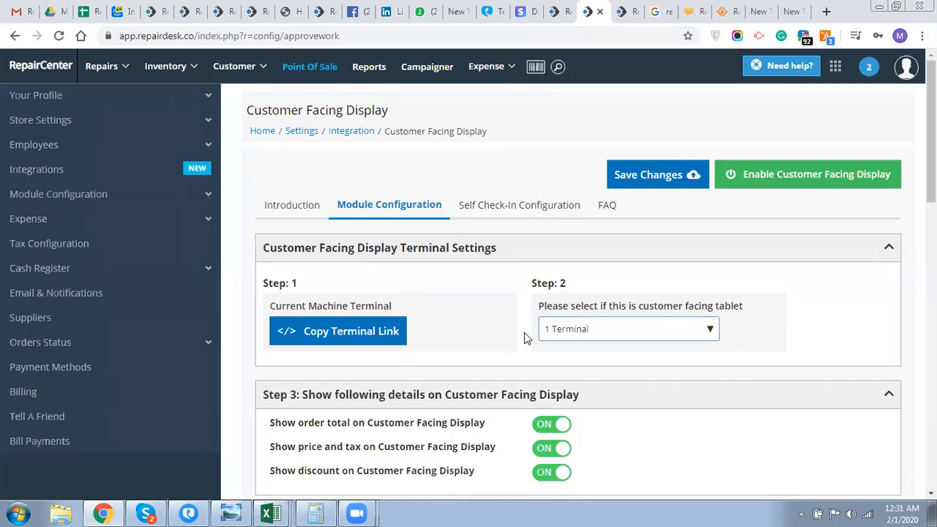
{"action": "scroll", "coordinate": [525, 334], "scroll_direction": "down", "scroll_amount": 1}
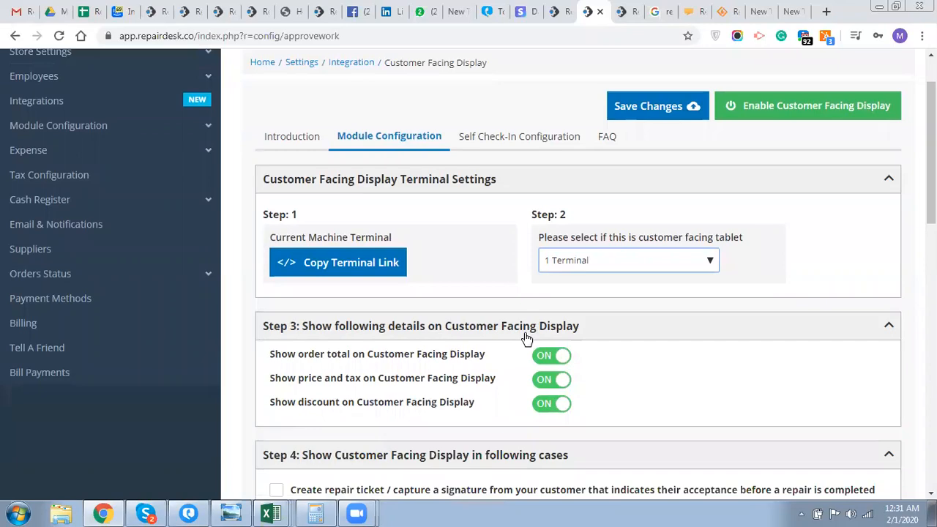
{"action": "scroll", "coordinate": [524, 334], "scroll_direction": "up", "scroll_amount": 1}
{"action": "scroll", "coordinate": [524, 334], "scroll_direction": "down", "scroll_amount": 7}
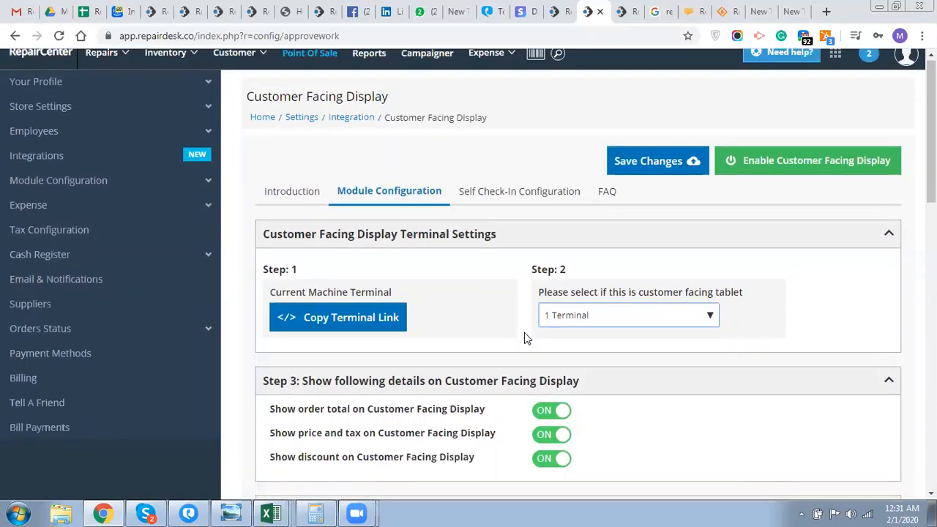
{"action": "scroll", "coordinate": [524, 334], "scroll_direction": "up", "scroll_amount": 3}
{"action": "scroll", "coordinate": [525, 335], "scroll_direction": "up", "scroll_amount": 1}
{"action": "scroll", "coordinate": [524, 335], "scroll_direction": "down", "scroll_amount": 9}
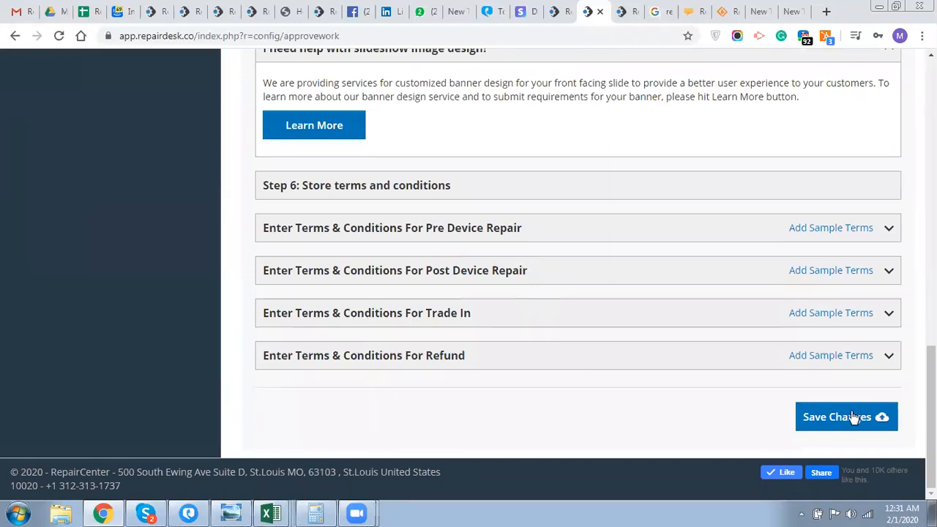
{"action": "scroll", "coordinate": [616, 408], "scroll_direction": "up", "scroll_amount": 5}
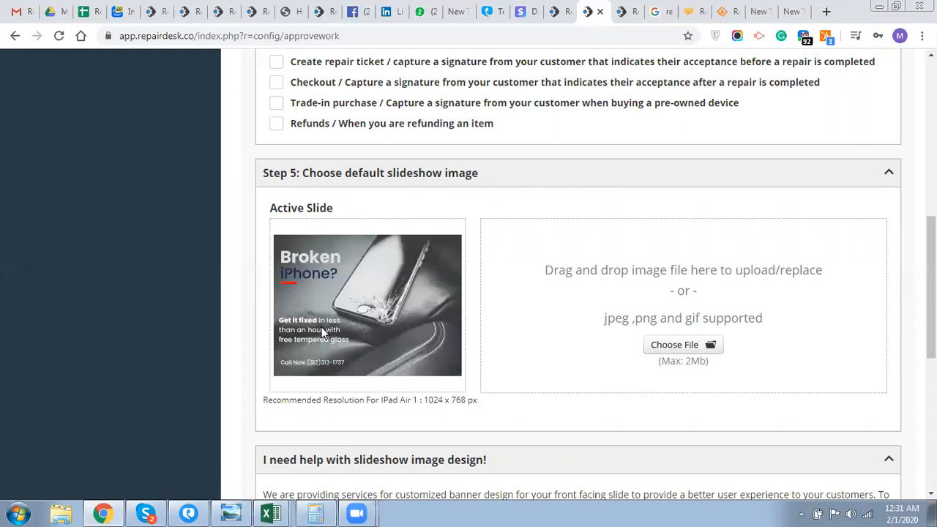
{"action": "scroll", "coordinate": [322, 332], "scroll_direction": "up", "scroll_amount": 7}
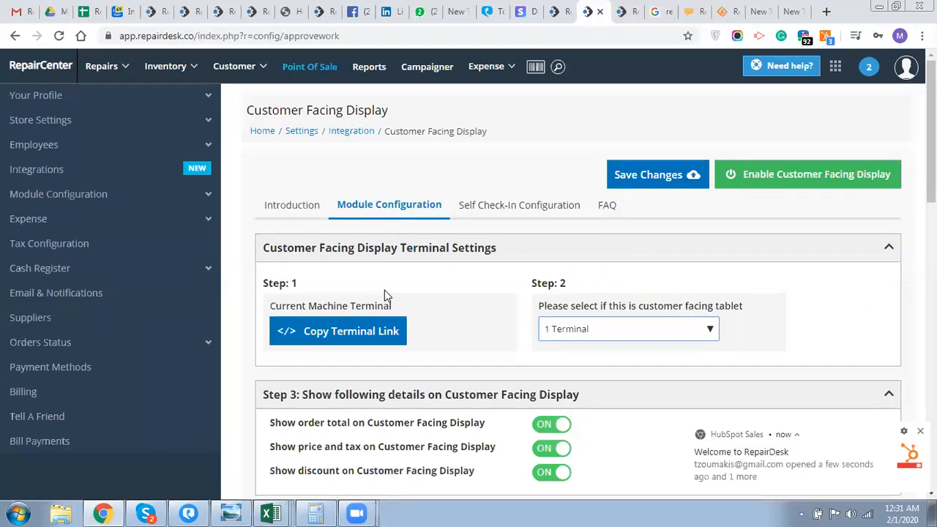
- Review the Self Check-In Configuration: self check-in off, First Name and Last Name required
{"action": "left_click", "coordinate": [519, 205]}
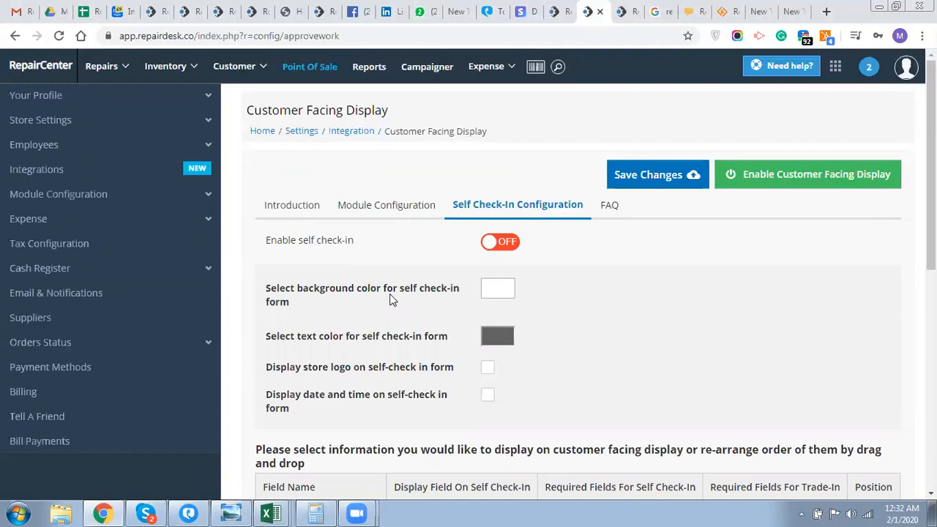
{"action": "scroll", "coordinate": [391, 299], "scroll_direction": "down", "scroll_amount": 5}
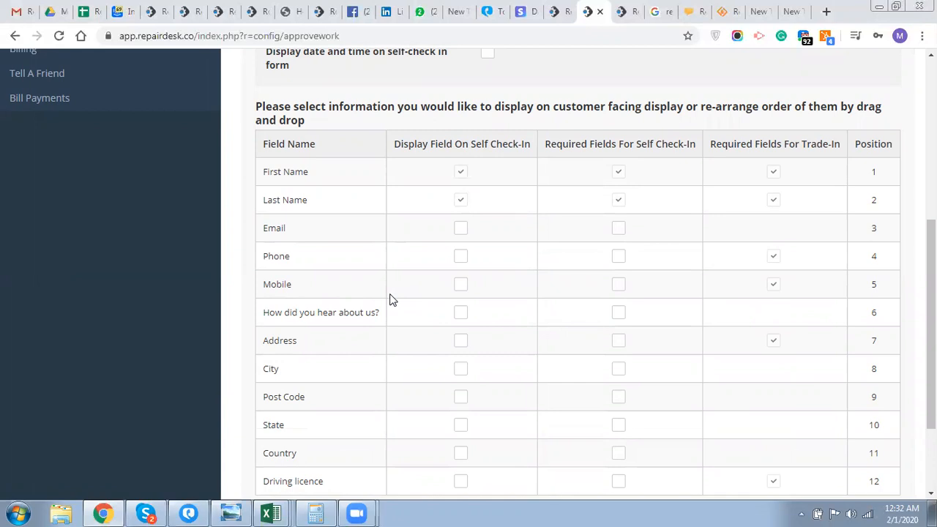
{"action": "scroll", "coordinate": [390, 299], "scroll_direction": "up", "scroll_amount": 5}
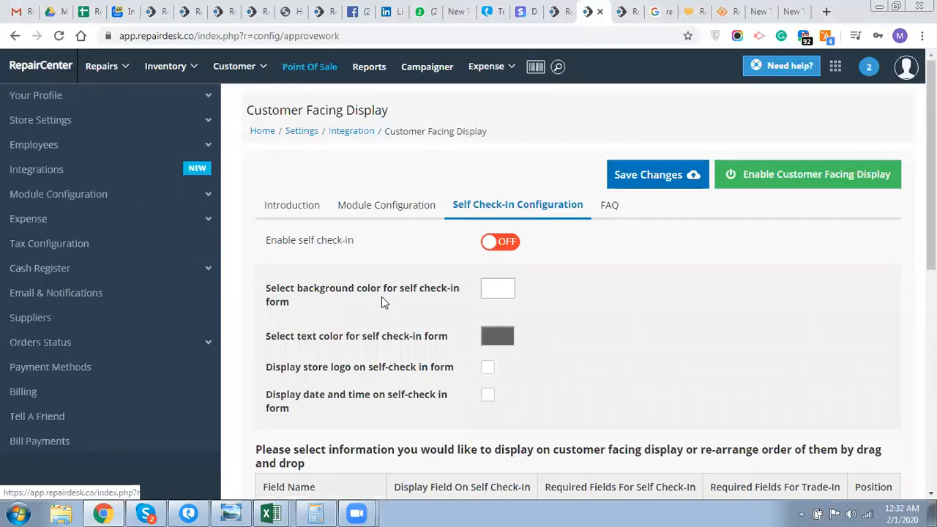
{"action": "scroll", "coordinate": [383, 294], "scroll_direction": "down", "scroll_amount": 3}
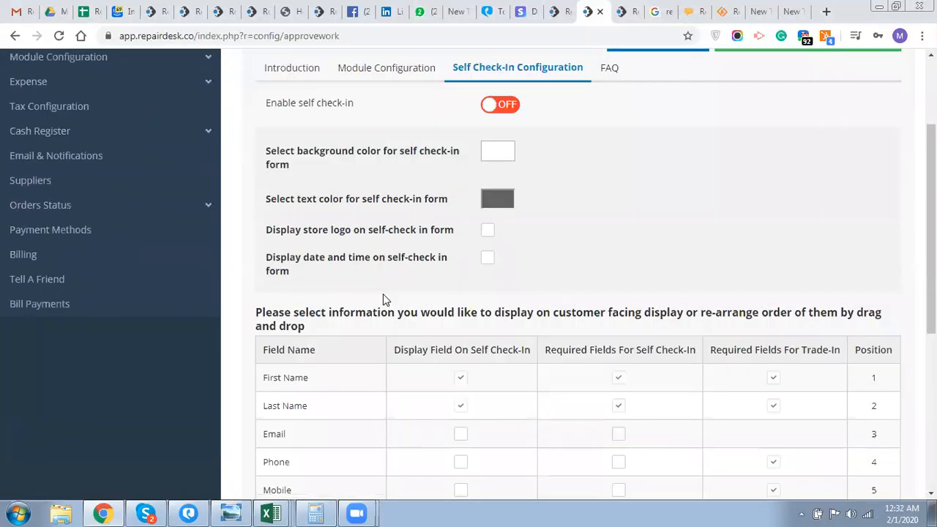
{"action": "scroll", "coordinate": [383, 294], "scroll_direction": "up", "scroll_amount": 3}
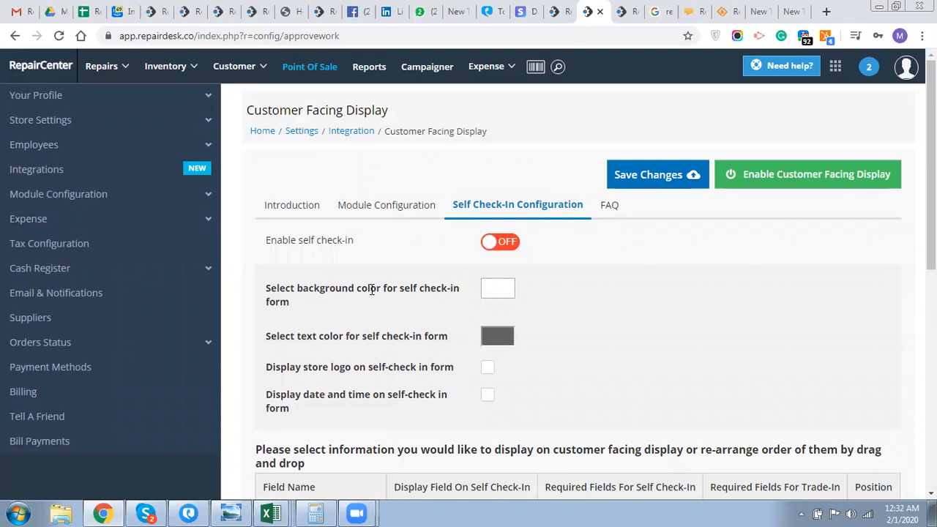
{"action": "scroll", "coordinate": [374, 293], "scroll_direction": "down", "scroll_amount": 6}
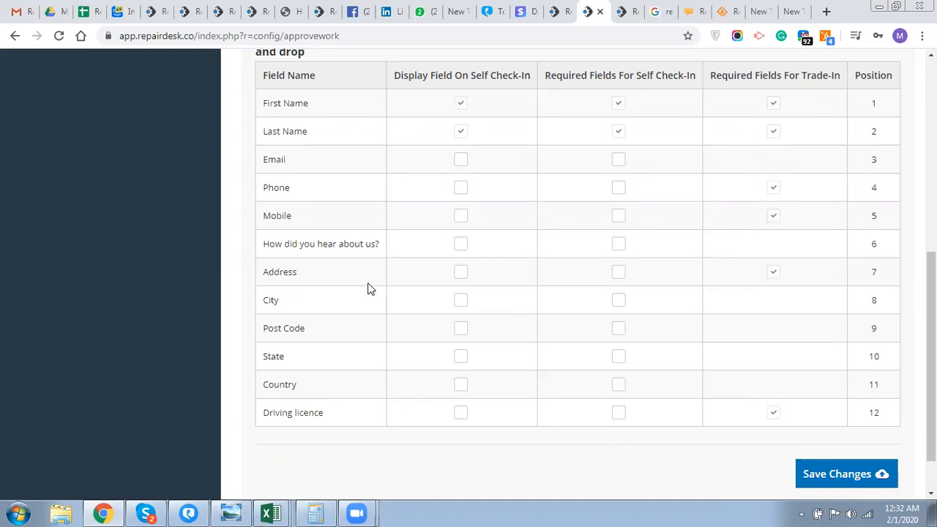
{"action": "scroll", "coordinate": [369, 290], "scroll_direction": "up", "scroll_amount": 3}
{"action": "scroll", "coordinate": [370, 289], "scroll_direction": "up", "scroll_amount": 2}
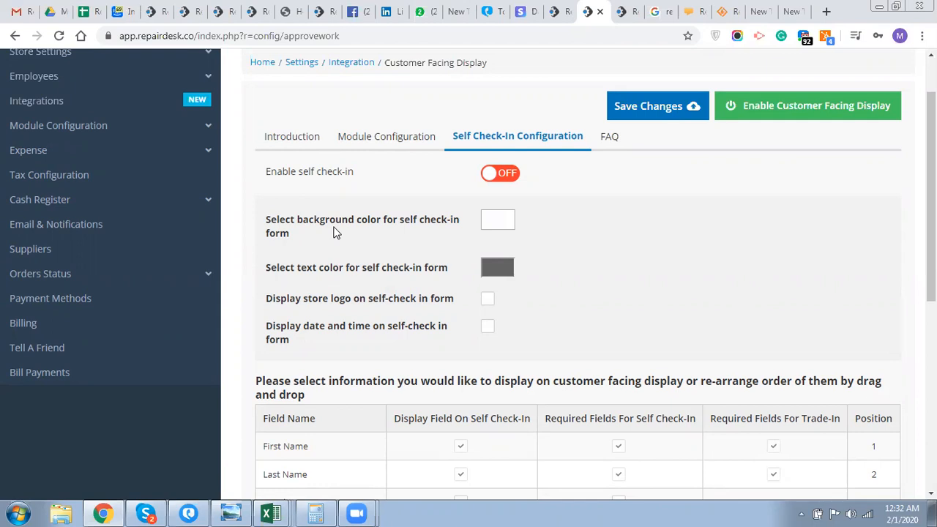
{"action": "scroll", "coordinate": [347, 254], "scroll_direction": "up", "scroll_amount": 1}
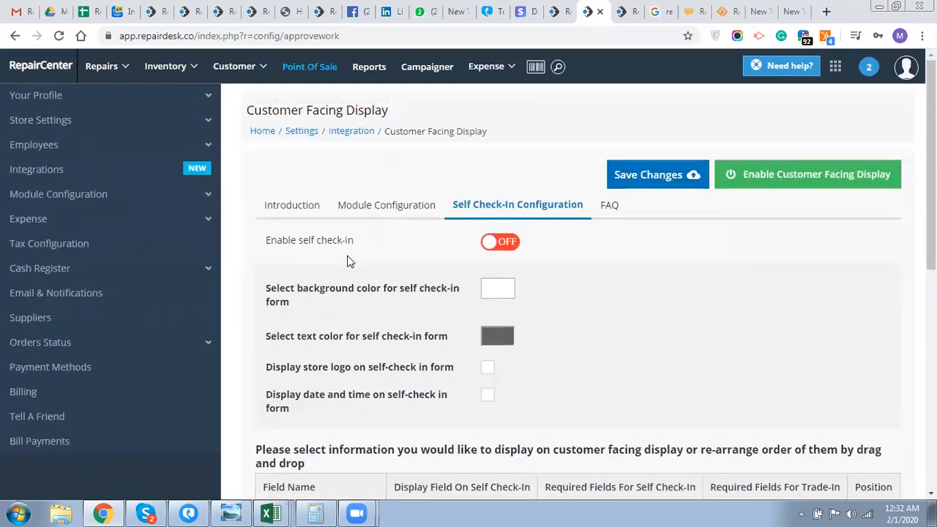
- Open Integrations and scroll down past the Customer Self Check-In Widget card
{"action": "left_click", "coordinate": [20, 175]}
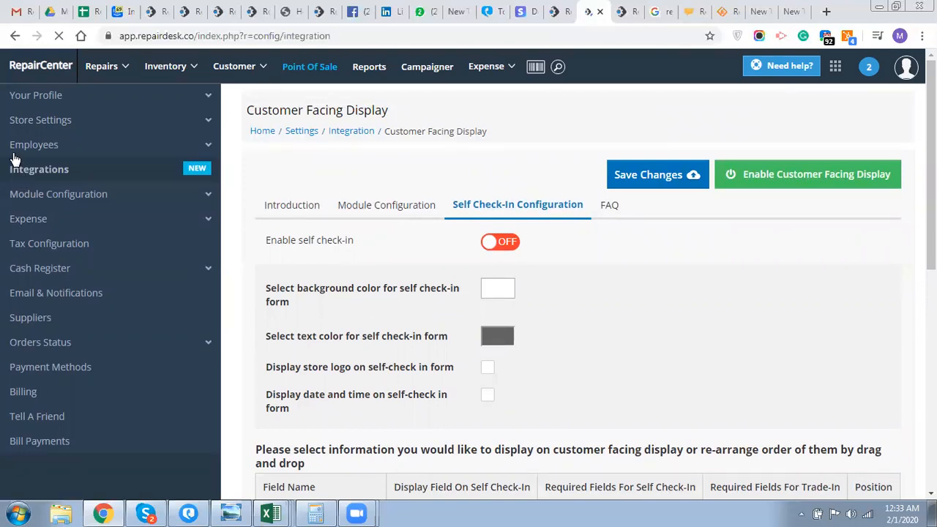
{"action": "scroll", "coordinate": [728, 336], "scroll_direction": "down", "scroll_amount": 14}
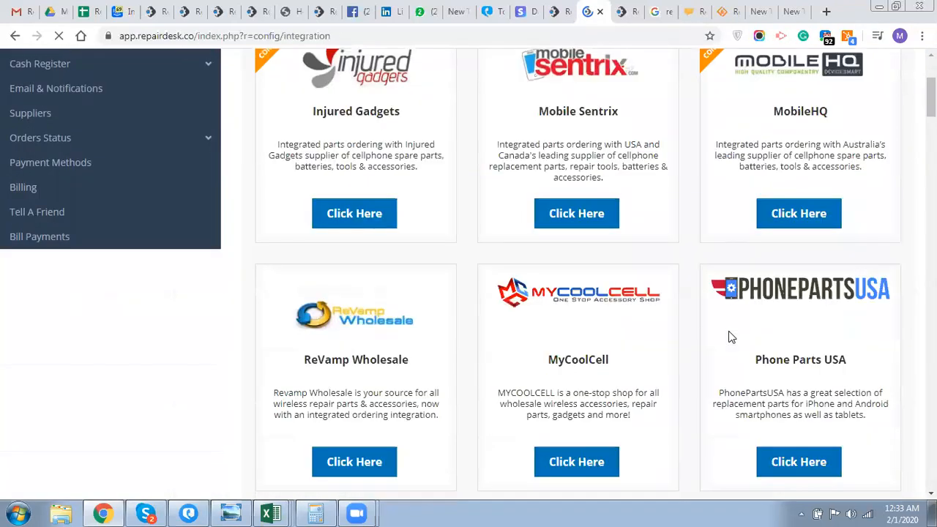
{"action": "scroll", "coordinate": [728, 337], "scroll_direction": "down", "scroll_amount": 6}
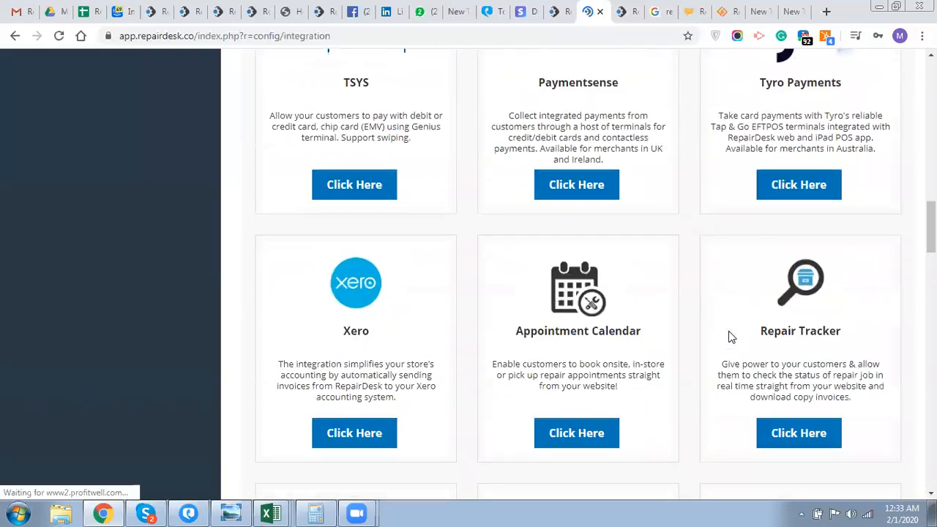
{"action": "scroll", "coordinate": [647, 327], "scroll_direction": "down", "scroll_amount": 2}
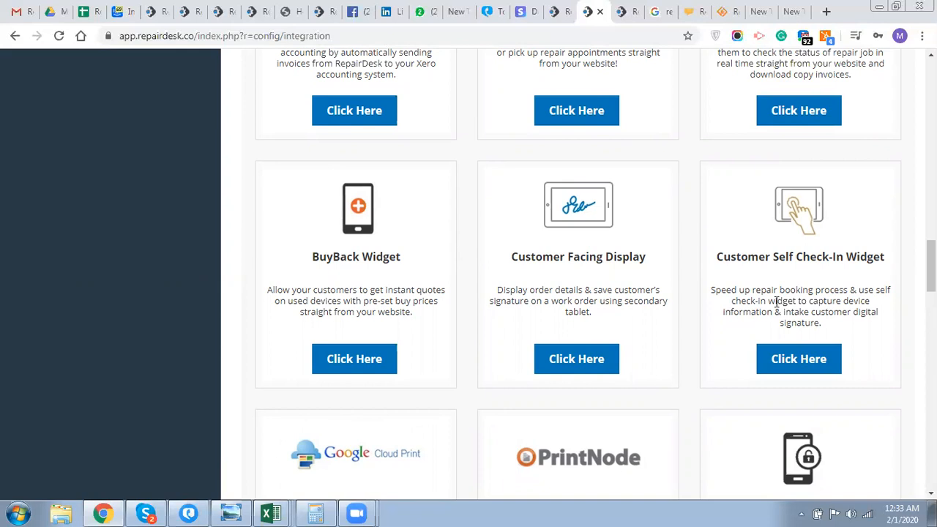
{"action": "triple_click", "coordinate": [814, 257]}
{"action": "scroll", "coordinate": [678, 296], "scroll_direction": "down", "scroll_amount": 1}
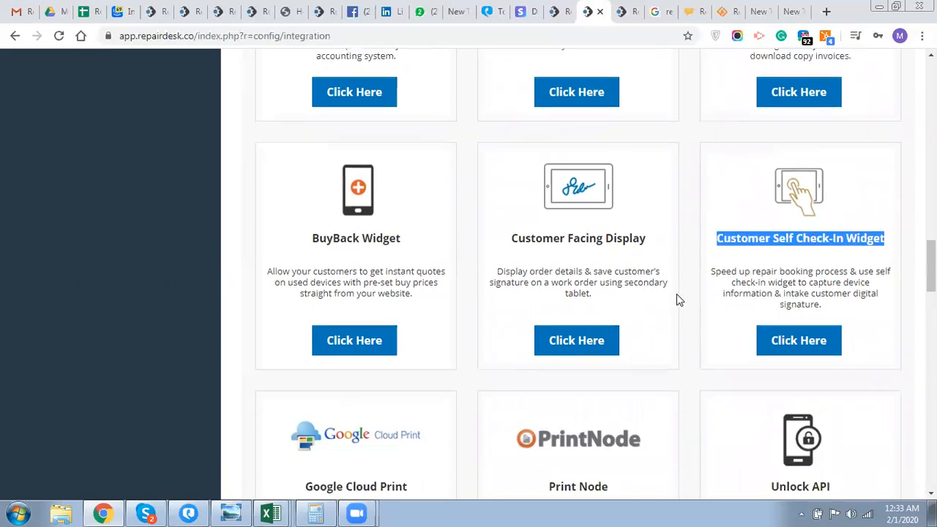
{"action": "scroll", "coordinate": [678, 296], "scroll_direction": "down", "scroll_amount": 4}
{"action": "scroll", "coordinate": [677, 296], "scroll_direction": "down", "scroll_amount": 2}
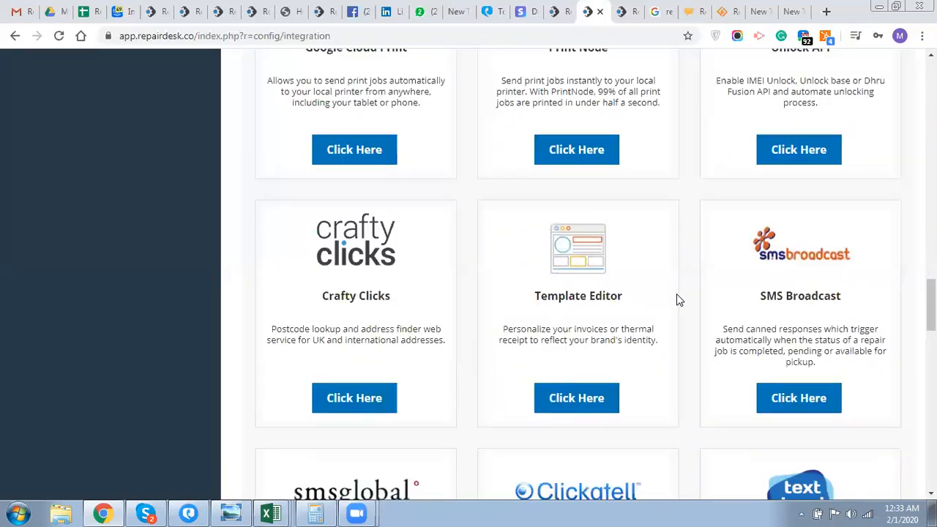
{"action": "scroll", "coordinate": [678, 297], "scroll_direction": "down", "scroll_amount": 1}
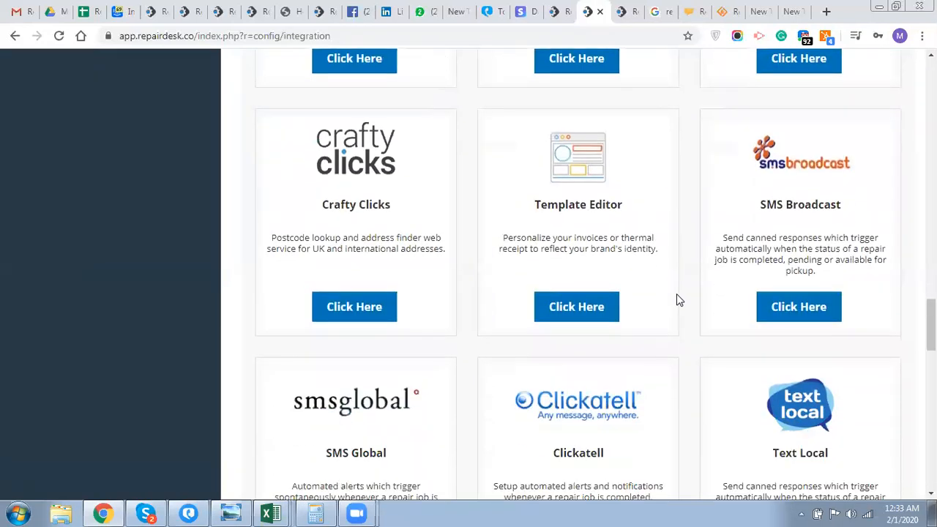
{"action": "scroll", "coordinate": [677, 297], "scroll_direction": "down", "scroll_amount": 2}
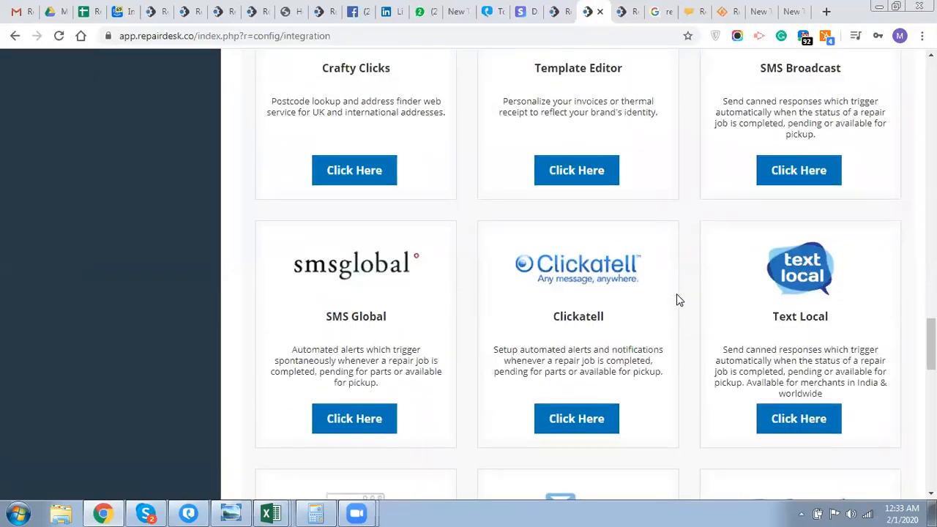
- Scroll the integration catalogue to the footer and back up to the parts-ordering cards
{"action": "scroll", "coordinate": [677, 296], "scroll_direction": "up", "scroll_amount": 2}
{"action": "scroll", "coordinate": [677, 299], "scroll_direction": "down", "scroll_amount": 3}
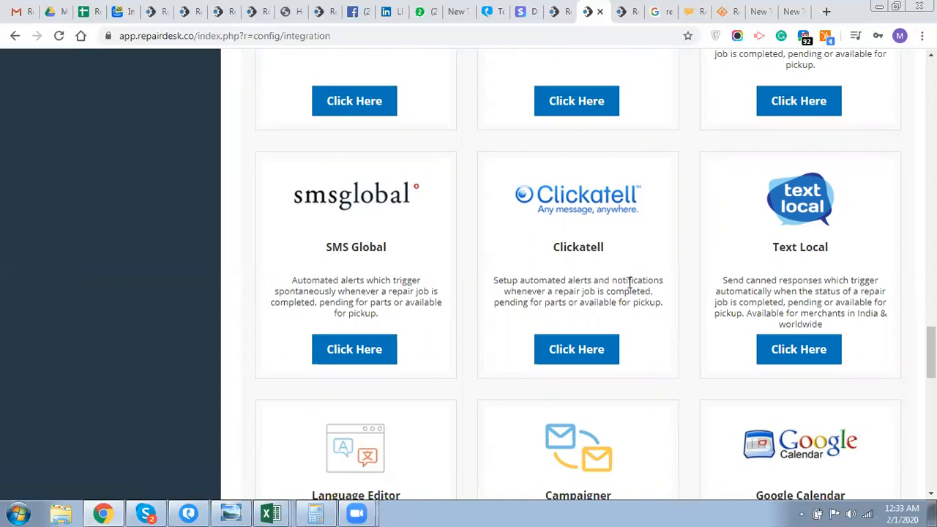
{"action": "scroll", "coordinate": [630, 283], "scroll_direction": "down", "scroll_amount": 2}
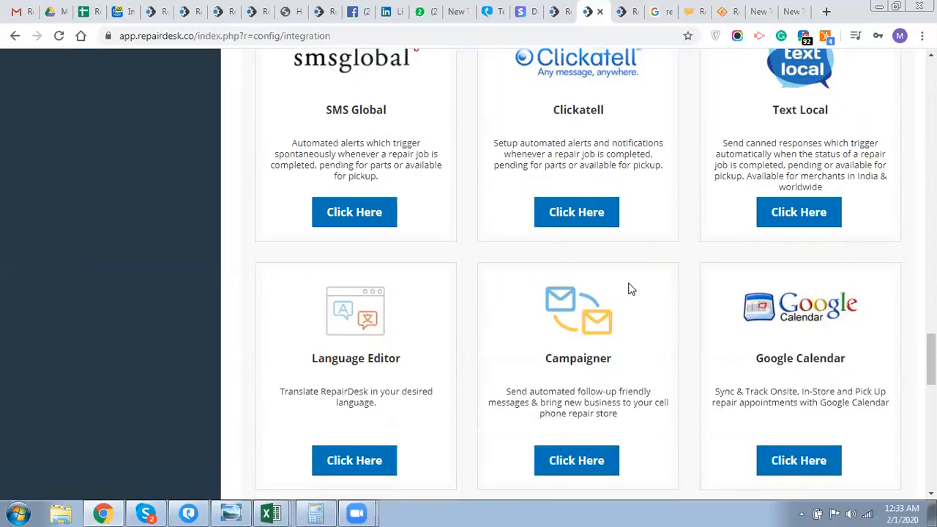
{"action": "scroll", "coordinate": [630, 290], "scroll_direction": "down", "scroll_amount": 3}
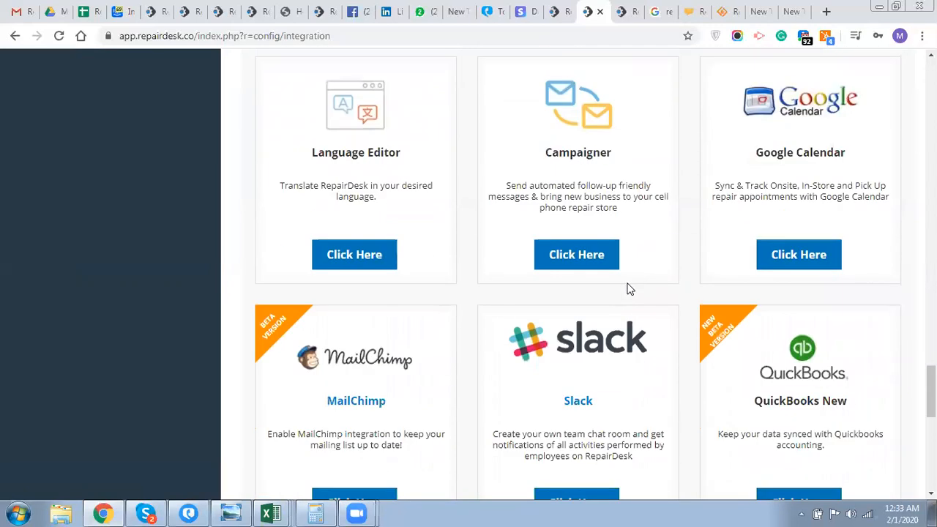
{"action": "scroll", "coordinate": [629, 290], "scroll_direction": "down", "scroll_amount": 2}
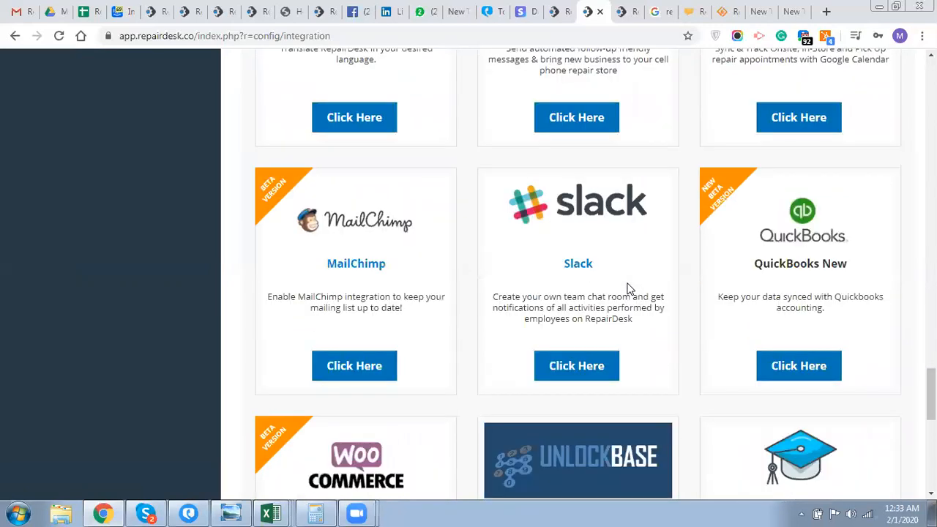
{"action": "scroll", "coordinate": [496, 296], "scroll_direction": "down", "scroll_amount": 1}
{"action": "scroll", "coordinate": [494, 290], "scroll_direction": "down", "scroll_amount": 1}
{"action": "scroll", "coordinate": [494, 291], "scroll_direction": "down", "scroll_amount": 3}
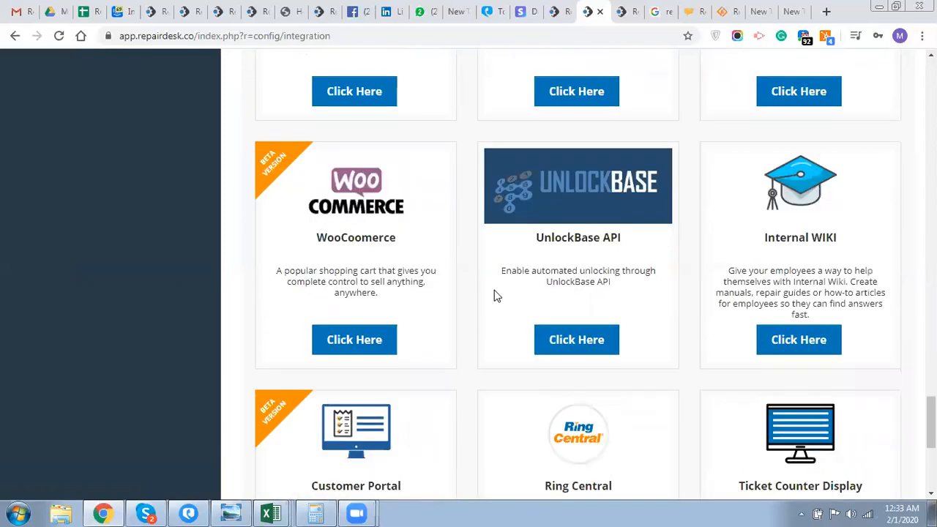
{"action": "scroll", "coordinate": [494, 291], "scroll_direction": "down", "scroll_amount": 2}
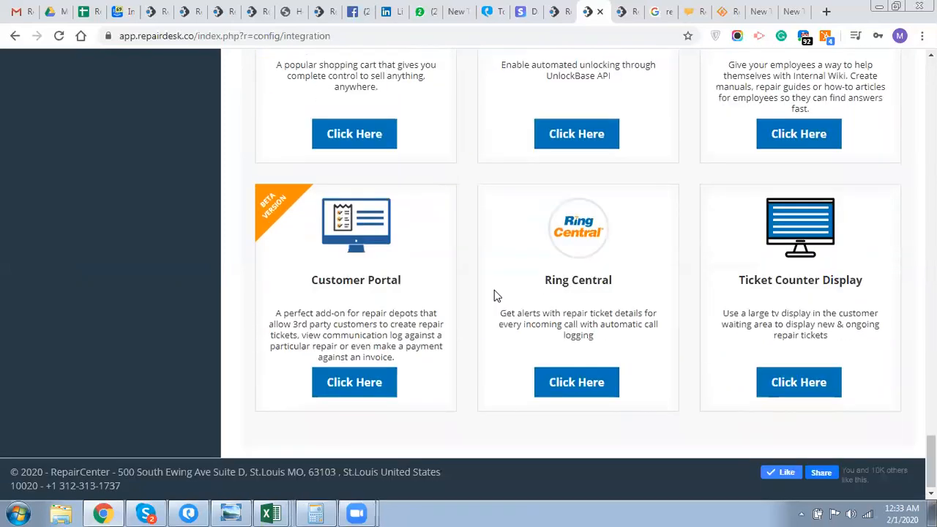
{"action": "scroll", "coordinate": [494, 296], "scroll_direction": "up", "scroll_amount": 20}
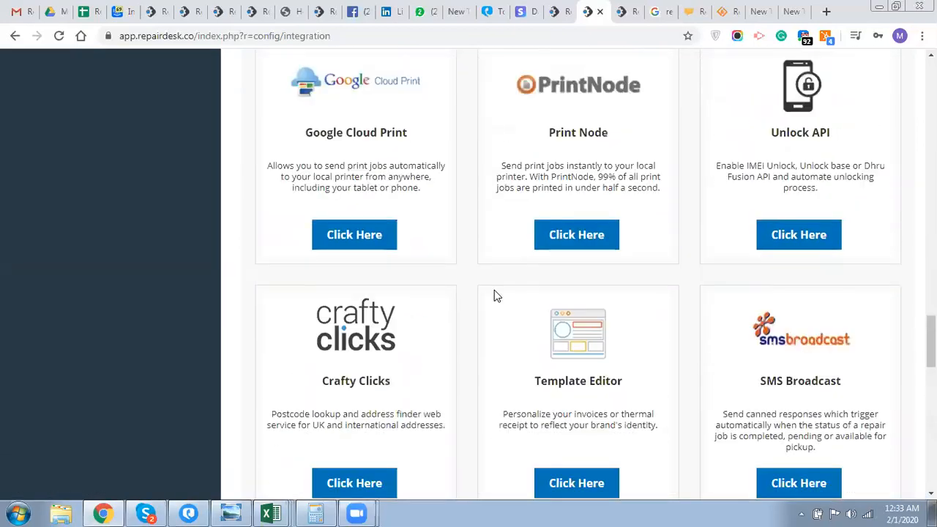
{"action": "scroll", "coordinate": [495, 295], "scroll_direction": "up", "scroll_amount": 15}
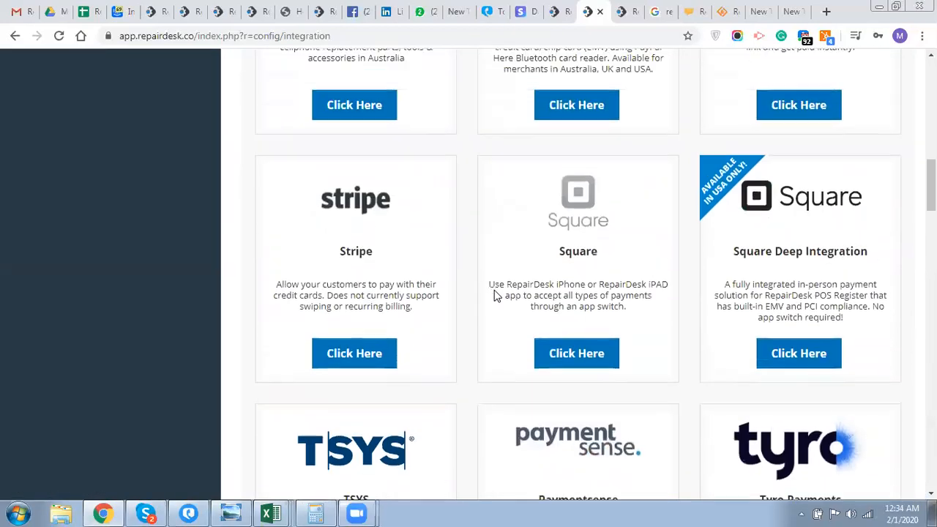
{"action": "scroll", "coordinate": [495, 296], "scroll_direction": "up", "scroll_amount": 12}
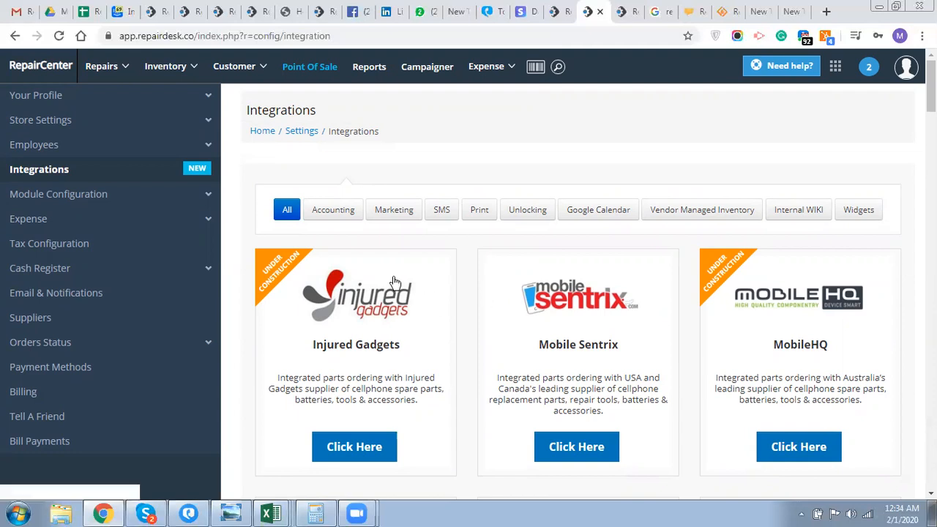
{"action": "left_click", "coordinate": [774, 69]}
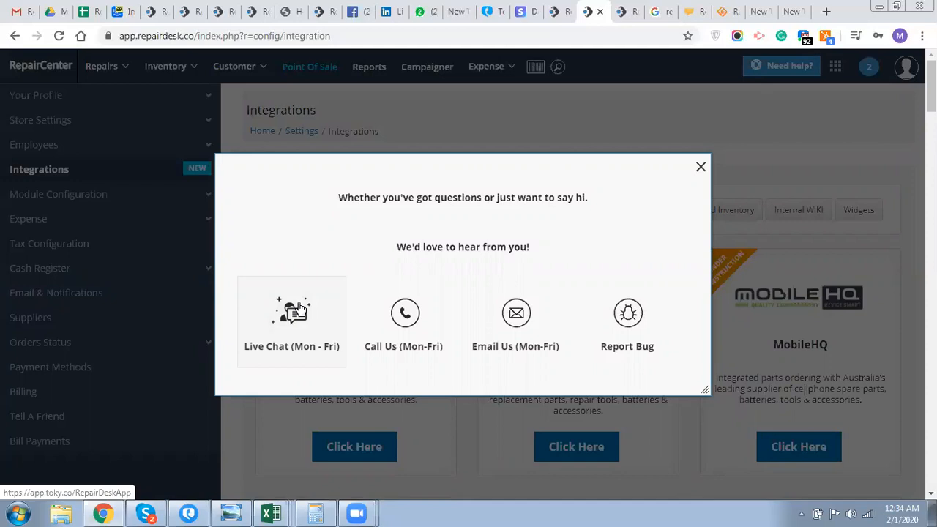
{"action": "left_click", "coordinate": [701, 167]}
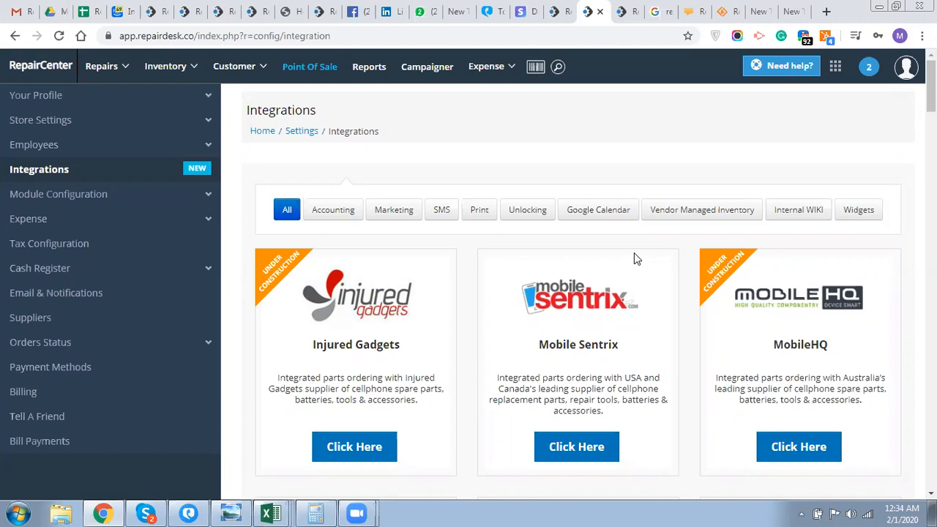
{"action": "scroll", "coordinate": [634, 253], "scroll_direction": "down", "scroll_amount": 4}
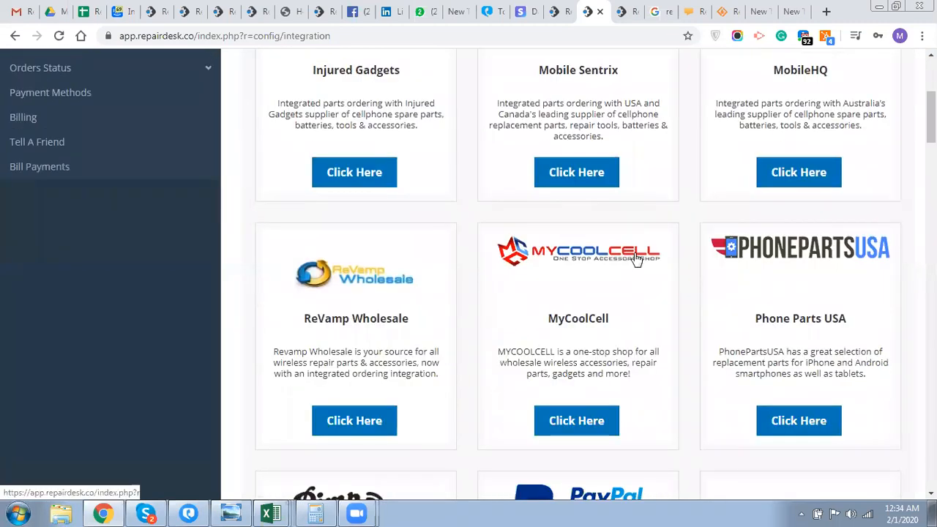
{"action": "scroll", "coordinate": [637, 260], "scroll_direction": "down", "scroll_amount": 1}
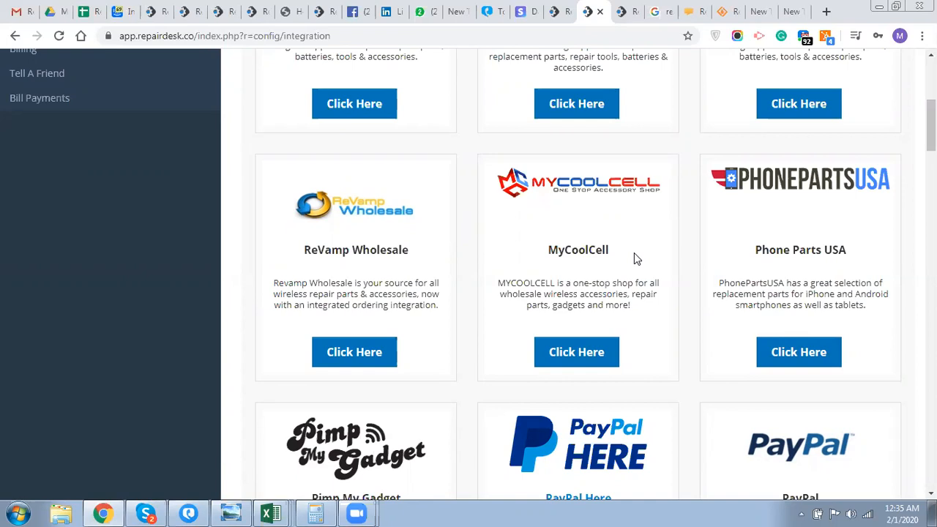
{"action": "scroll", "coordinate": [634, 253], "scroll_direction": "up", "scroll_amount": 5}
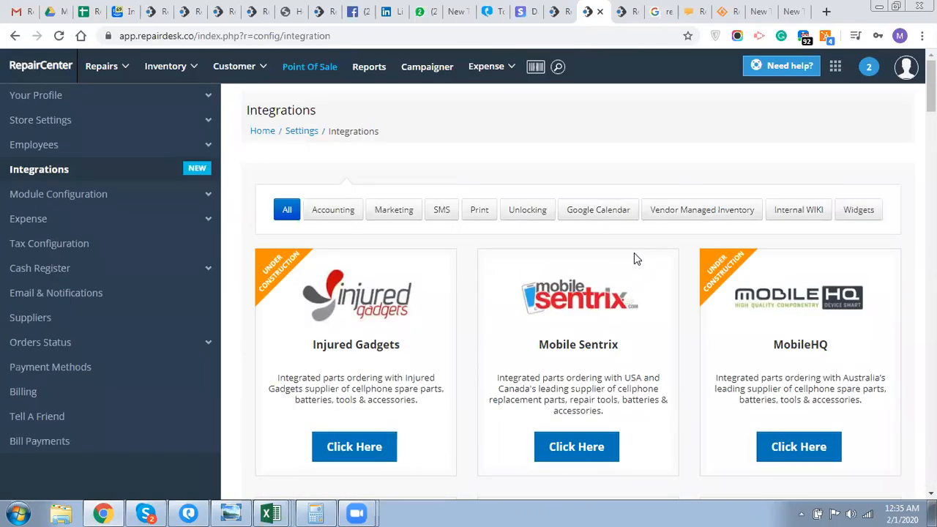